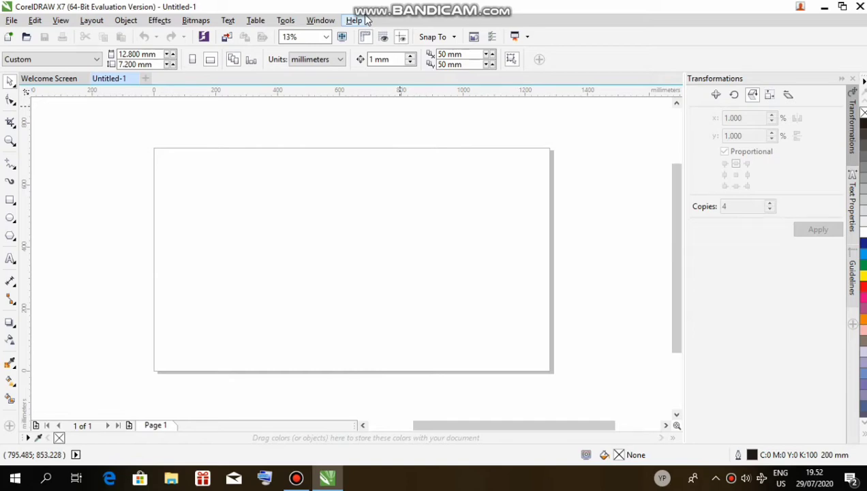
click(328, 479)
click(331, 479)
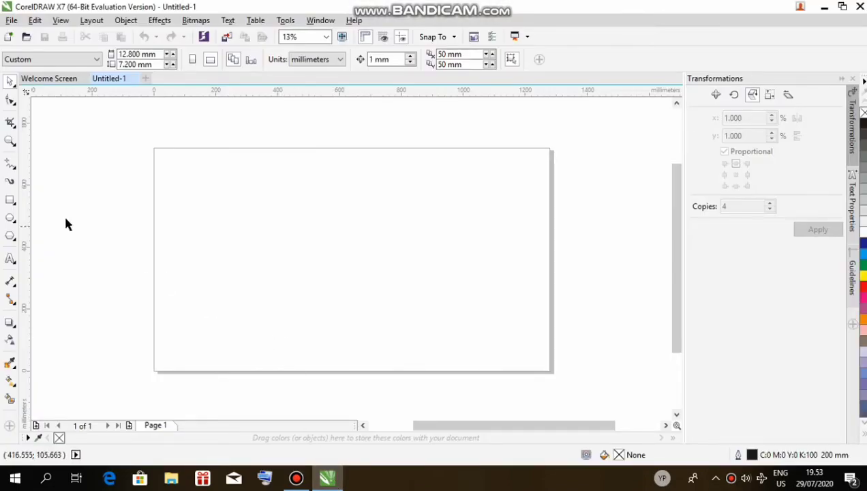
Draw a square about 533 mm wide and centre it on the page
click(9, 200)
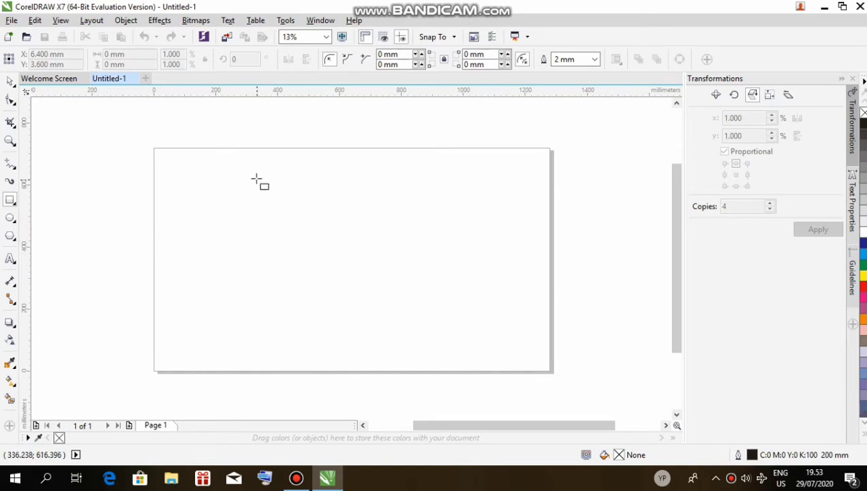
mouse_move(266, 178)
mouse_down()
mouse_move(321, 217)
mouse_move(432, 345)
mouse_up()
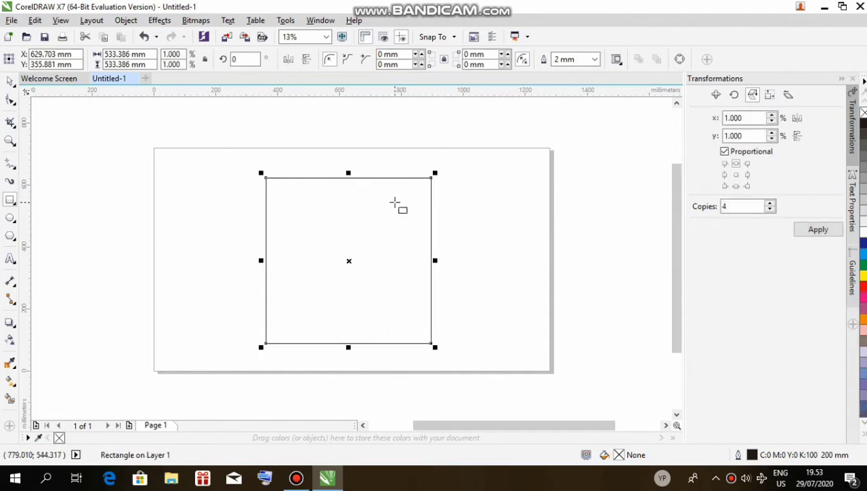
key(p)
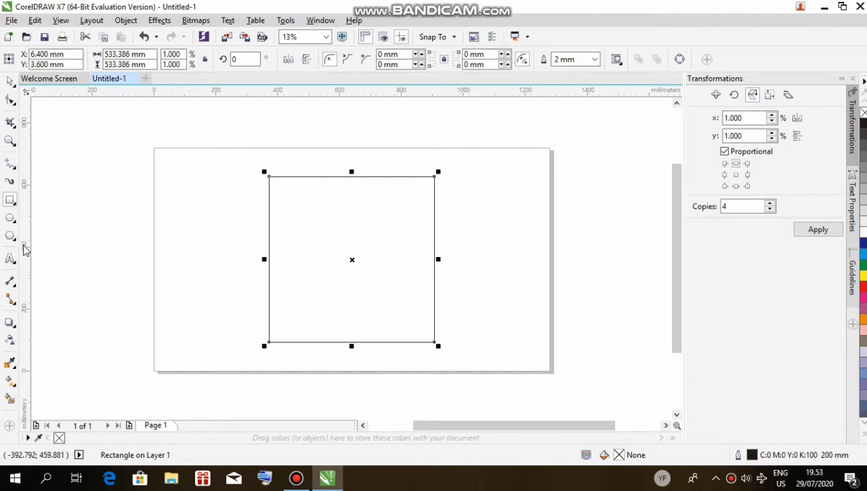
Place a vertical guideline through the square's centre and convert the square to curves
drag(24, 249, 352, 279)
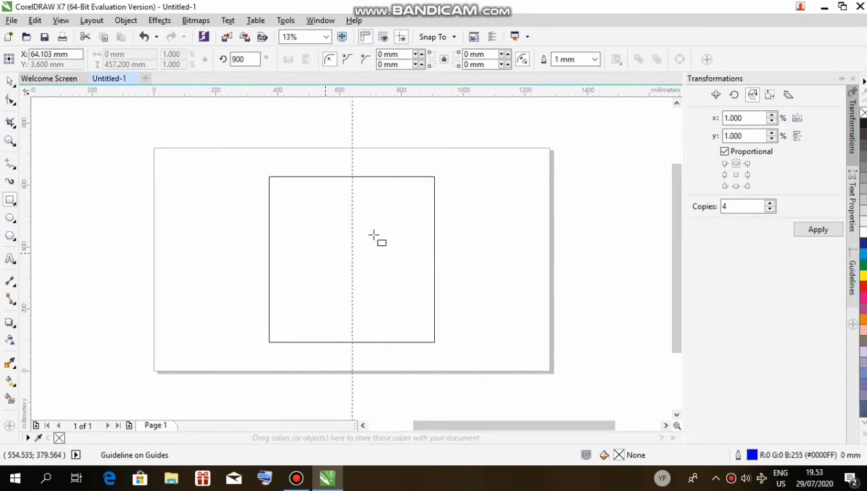
click(10, 83)
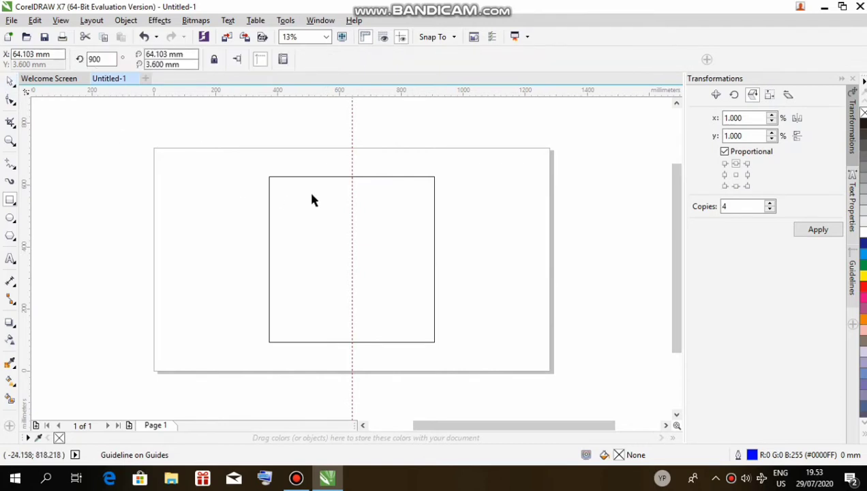
scroll(355, 179, up, 2)
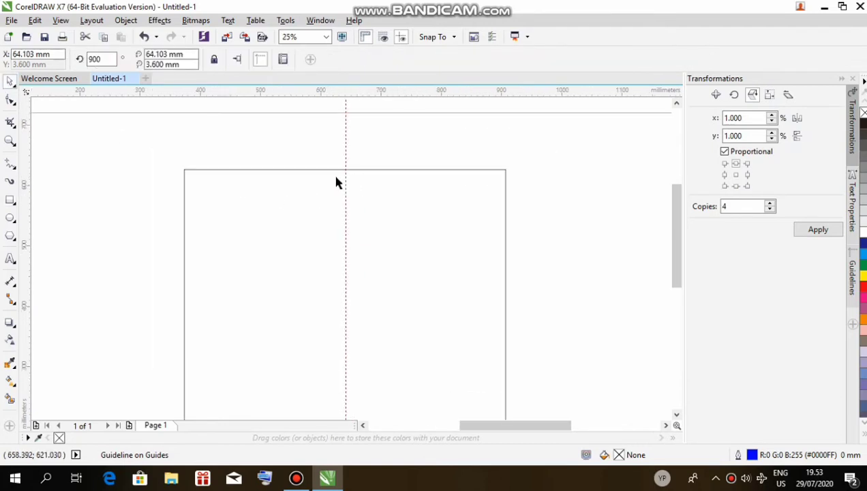
click(326, 169)
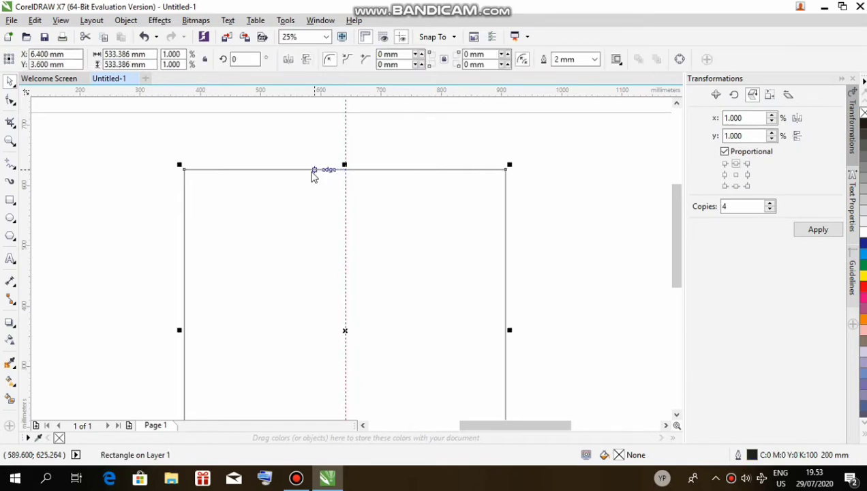
right_click(315, 171)
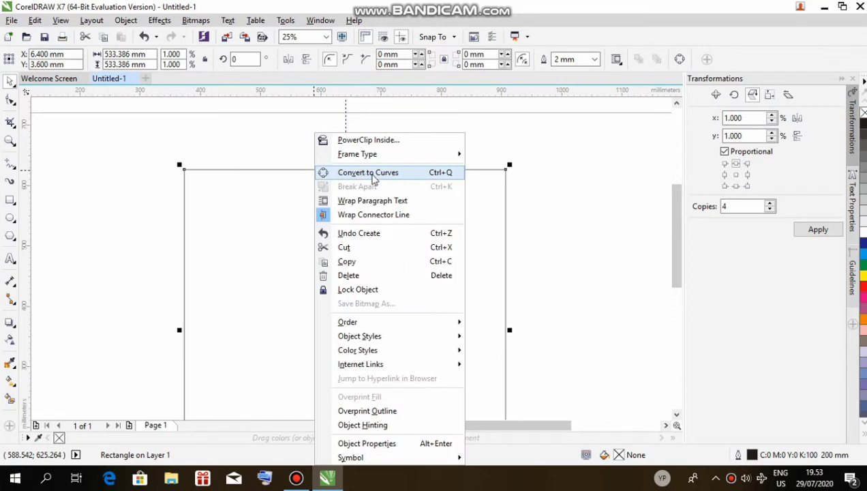
click(411, 176)
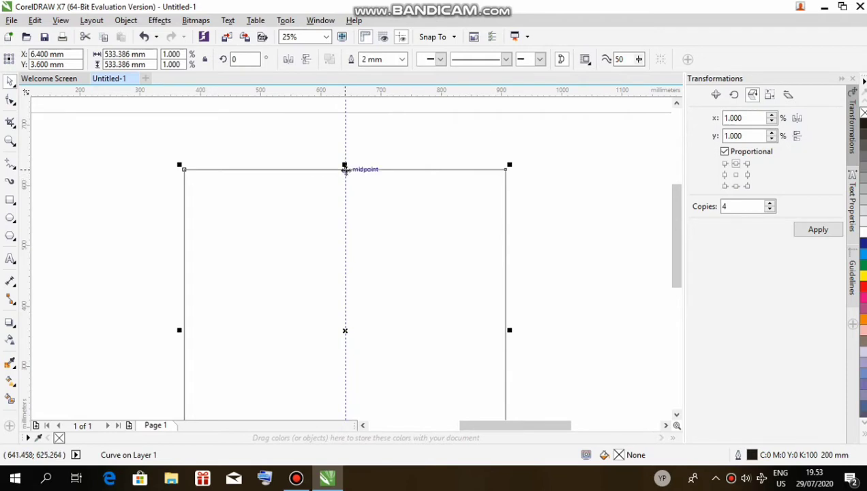
Add a node at the midpoint of the square's upper edge, where the guideline crosses it
key(F10)
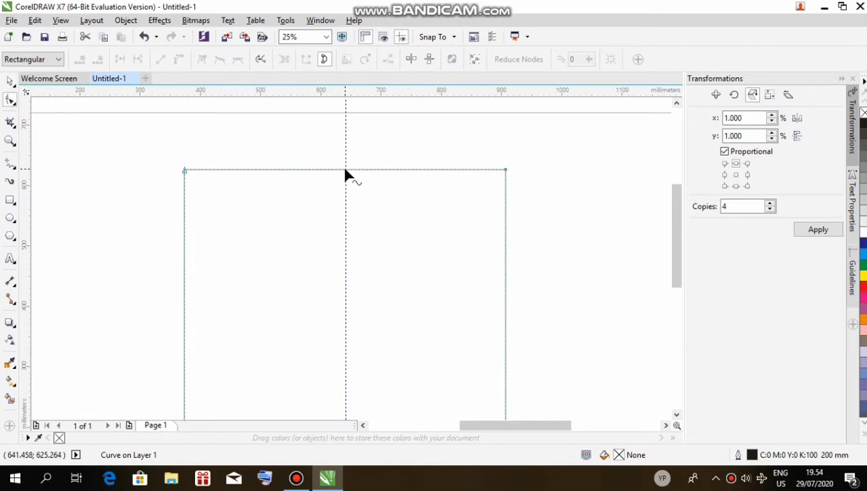
click(345, 170)
right_click(345, 170)
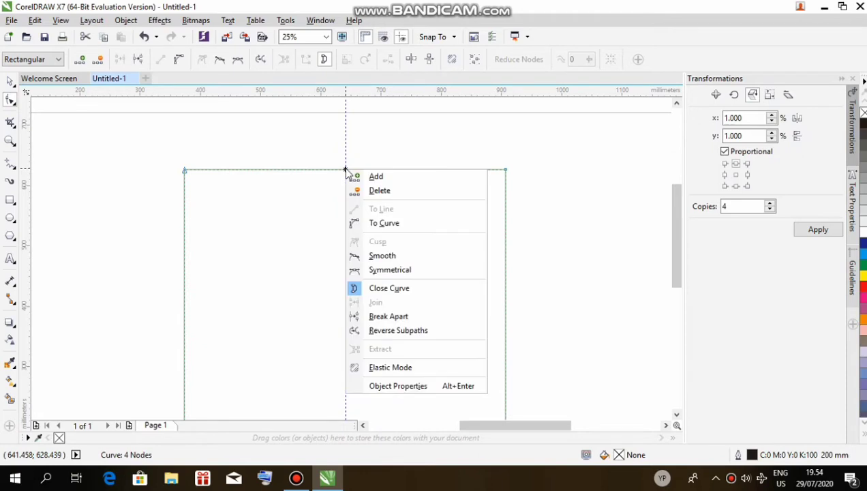
click(407, 179)
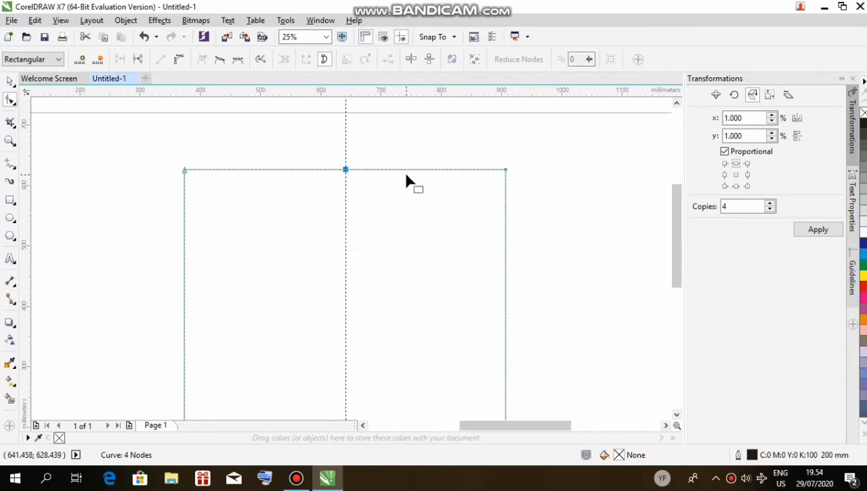
Delete the square's two upper corner nodes to turn it into a triangle
right_click(505, 176)
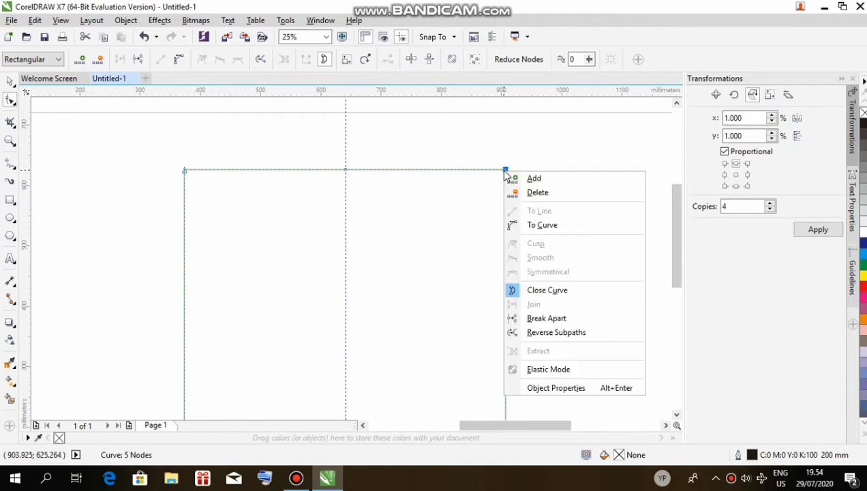
click(549, 194)
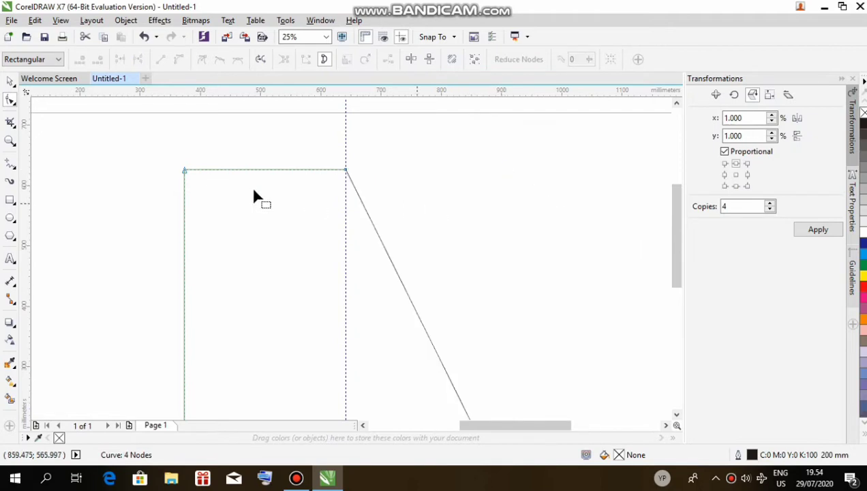
click(184, 172)
right_click(188, 177)
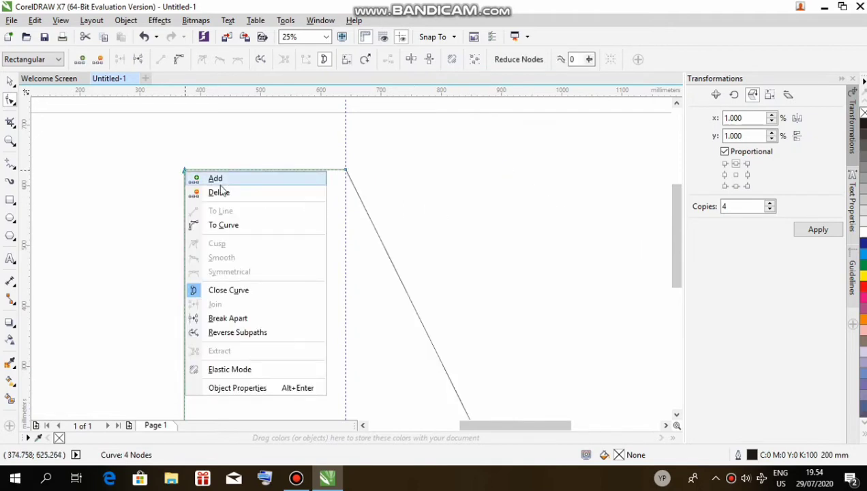
click(224, 193)
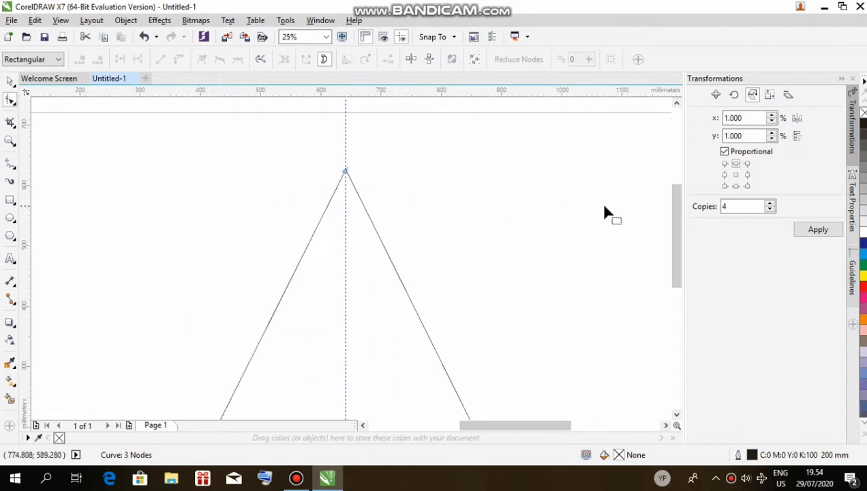
Delete the vertical guideline running through the triangle
scroll(413, 124, down, 1)
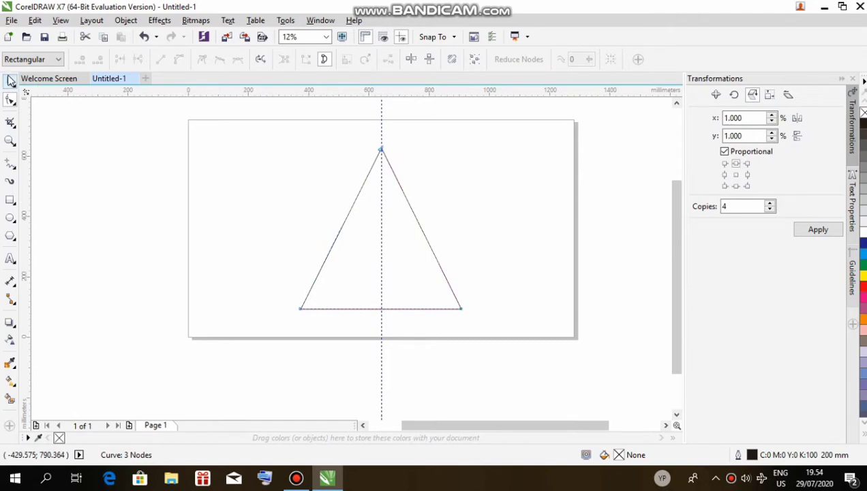
click(10, 80)
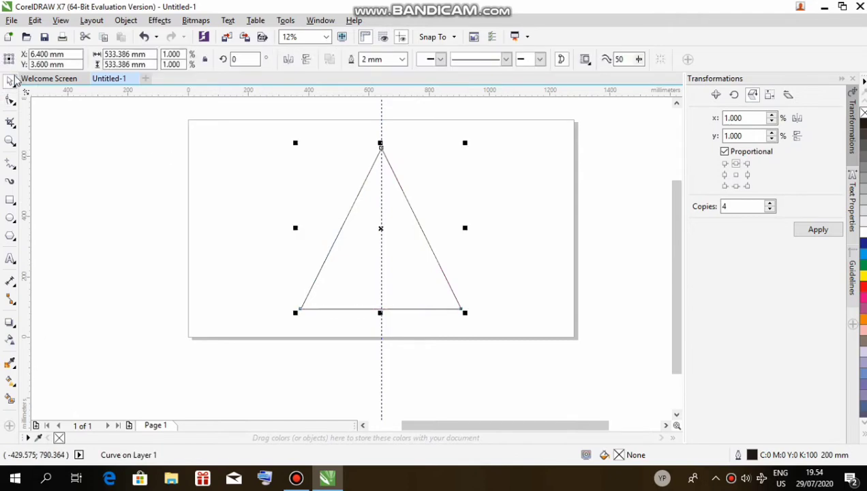
click(380, 338)
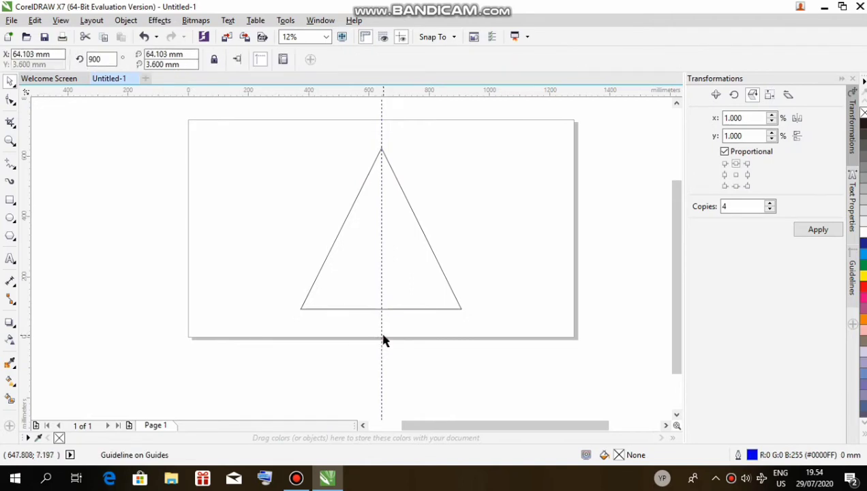
key(Delete)
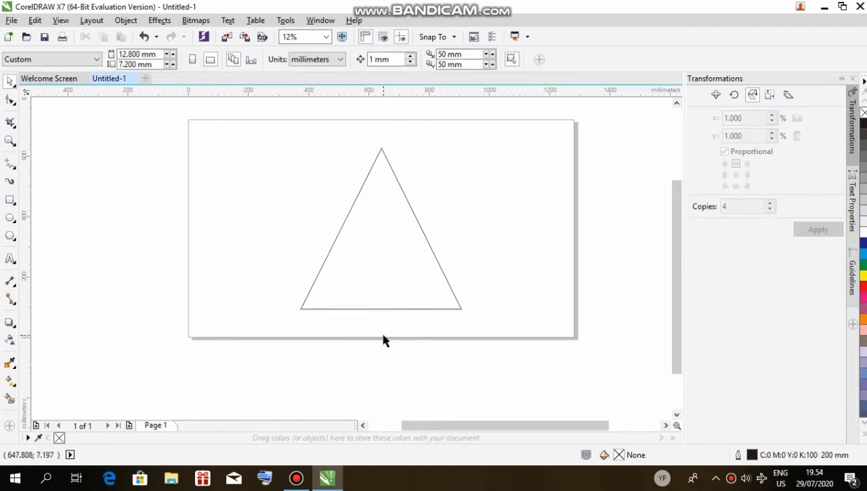
Draw a straight, nearly vertical line about 722 mm long from the page's upper edge through the triangle's apex to its lower edge
click(11, 165)
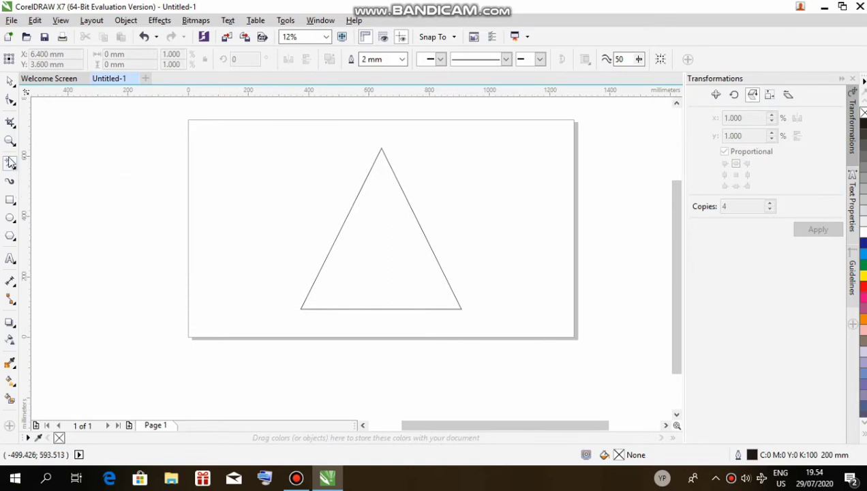
click(381, 119)
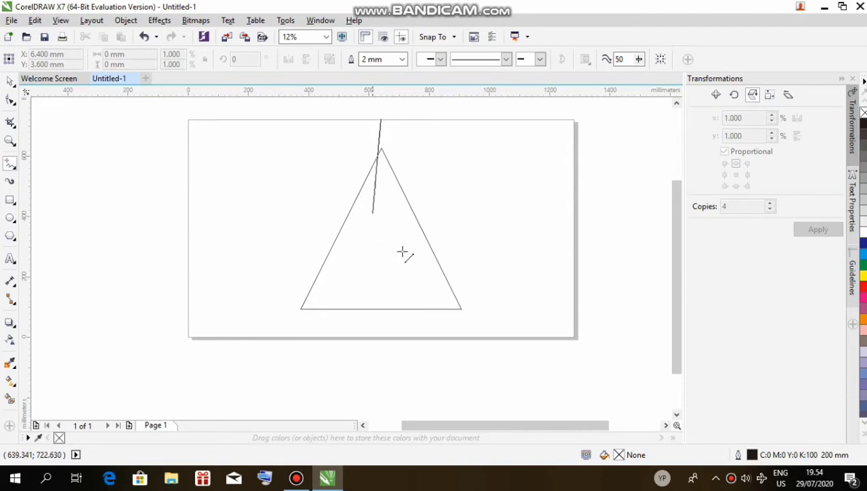
click(384, 337)
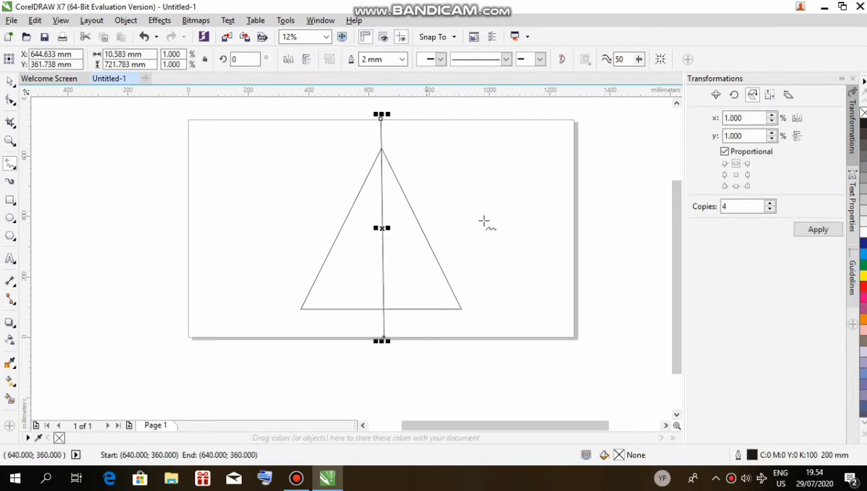
Add a node where the line crosses the triangle's base and move it about 60 mm down along the line
click(10, 81)
click(420, 275)
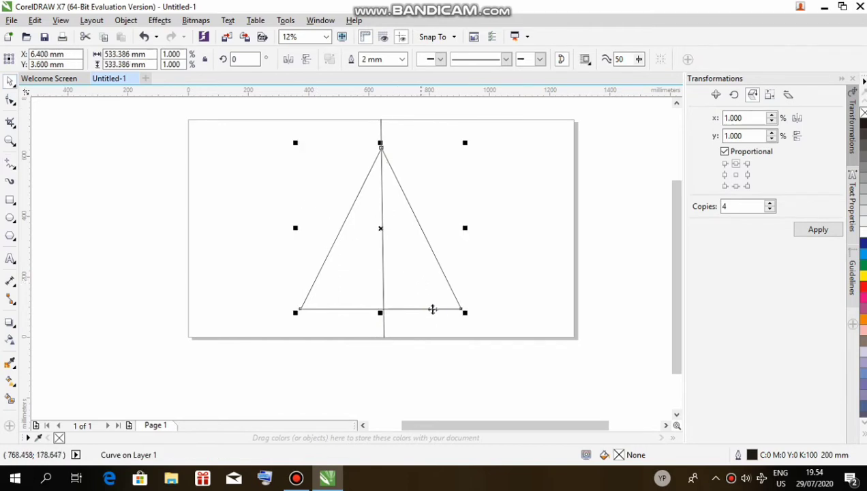
scroll(388, 308, up, 2)
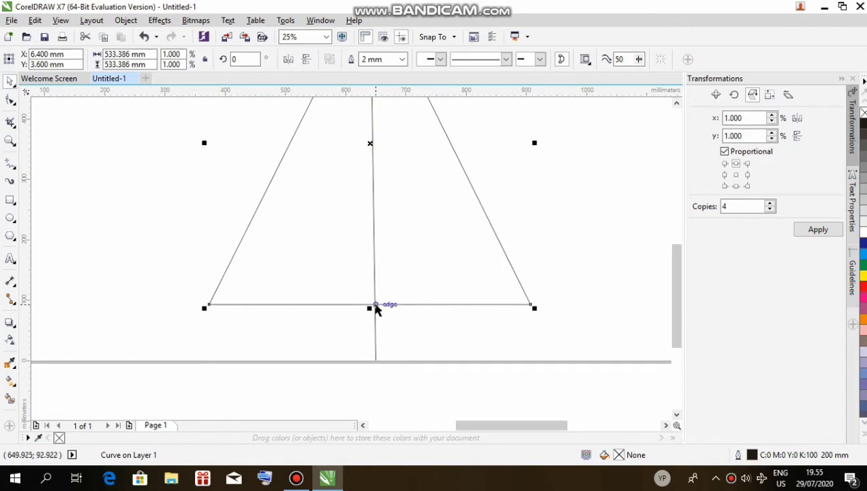
key(F10)
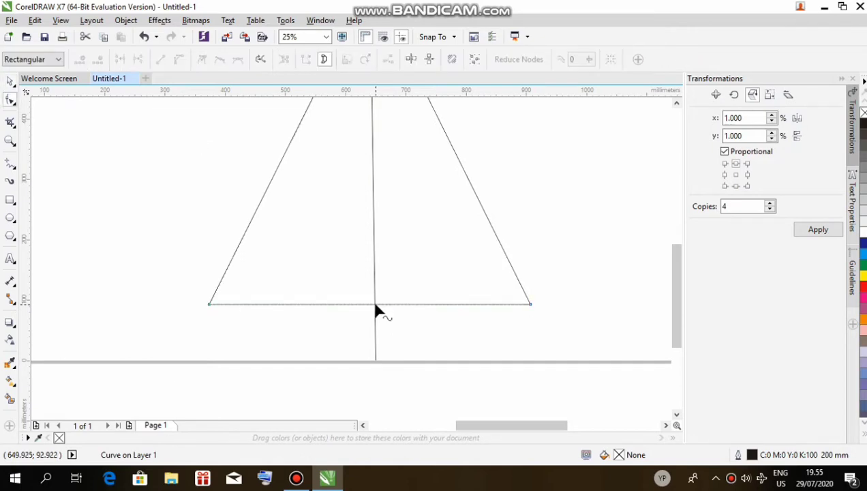
right_click(376, 305)
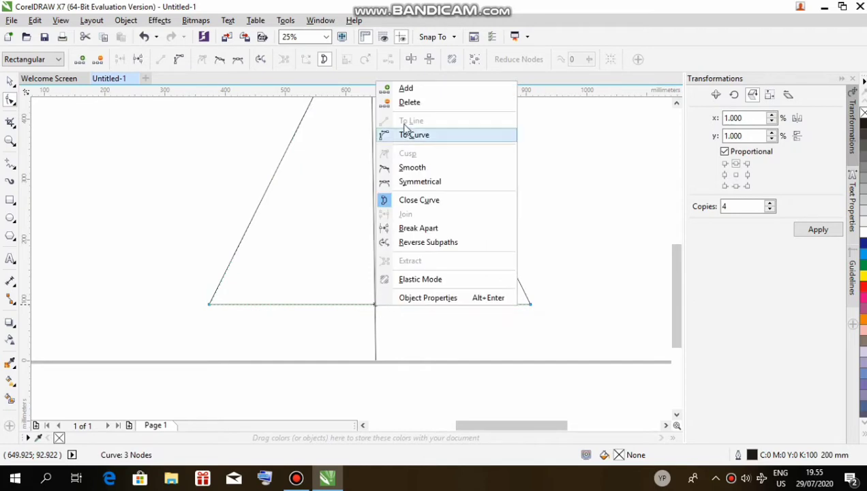
click(404, 88)
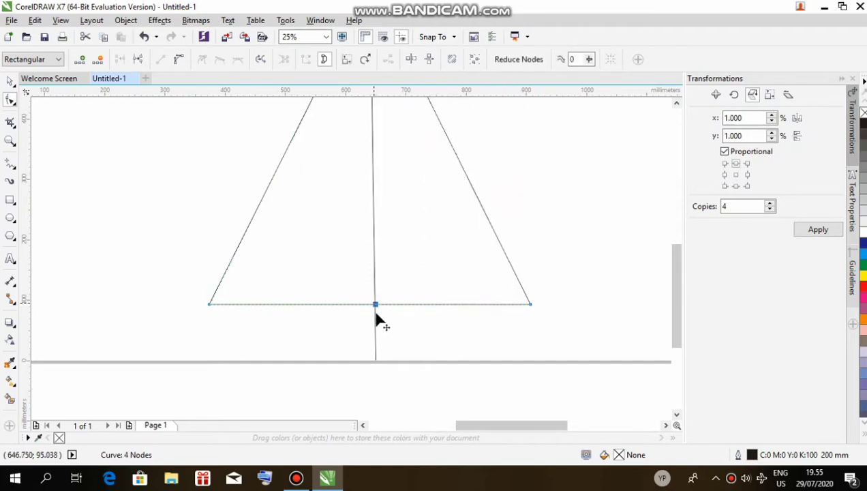
drag(376, 314, 377, 345)
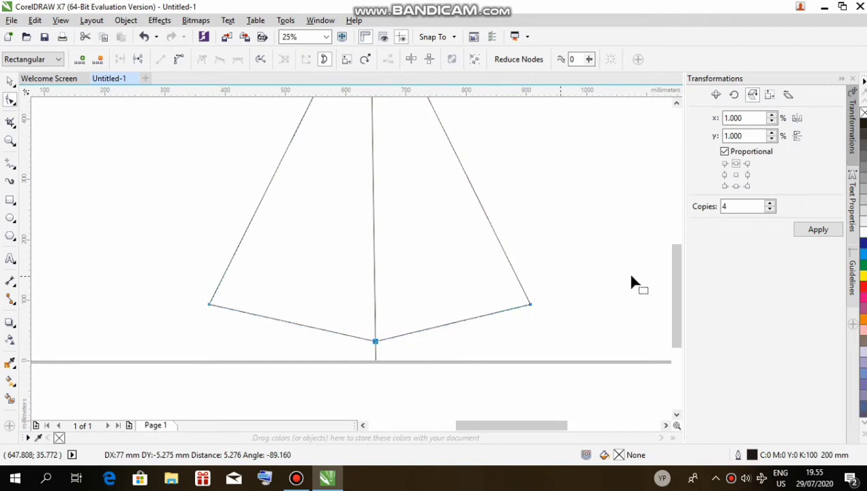
Draw a V-shaped line along the triangle's base, from its left corner through the lower middle node to slightly past the right corner
drag(677, 274, 677, 268)
scroll(479, 377, up, 1)
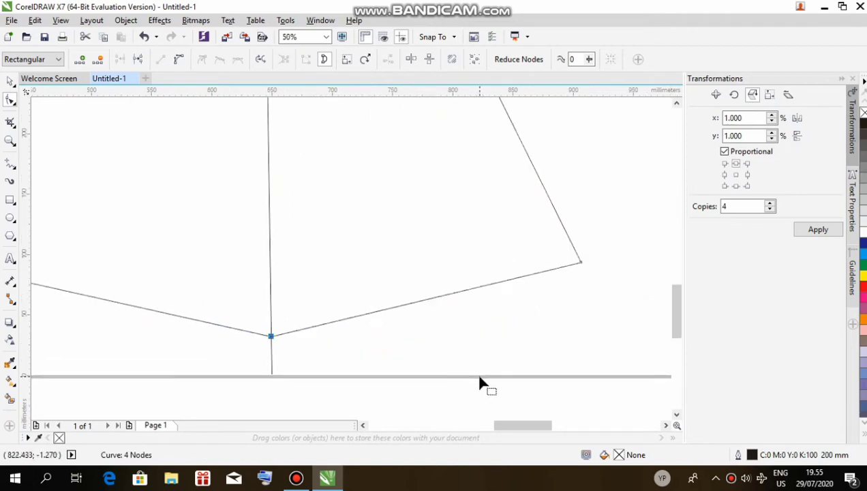
scroll(479, 376, down, 1)
scroll(479, 377, down, 1)
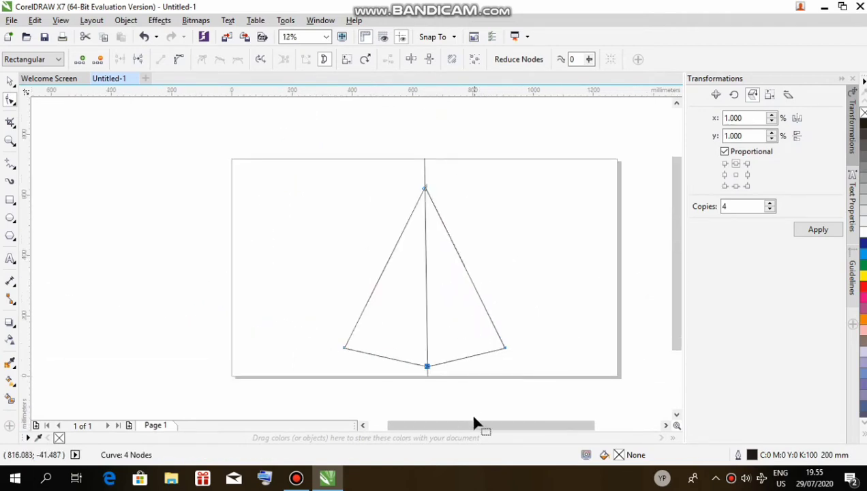
drag(475, 422, 480, 427)
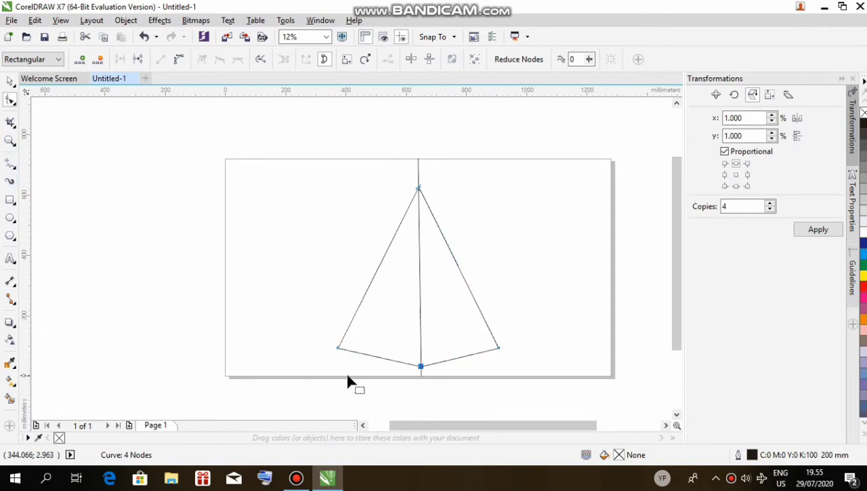
click(10, 82)
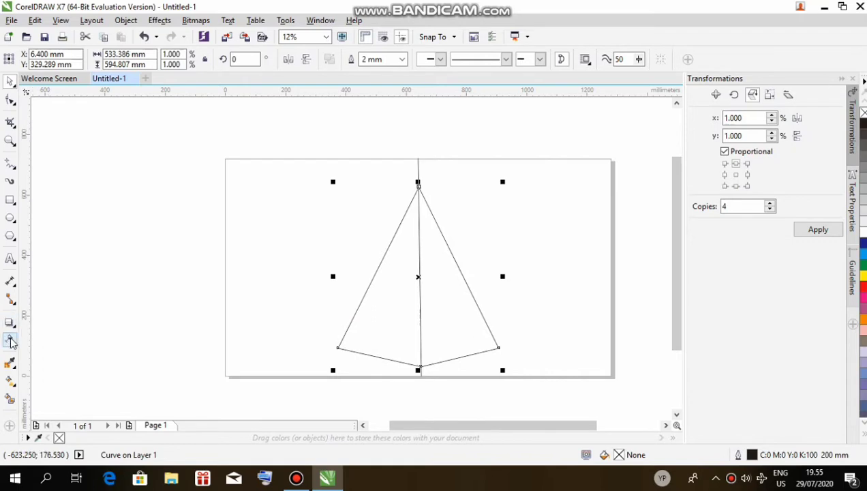
click(10, 165)
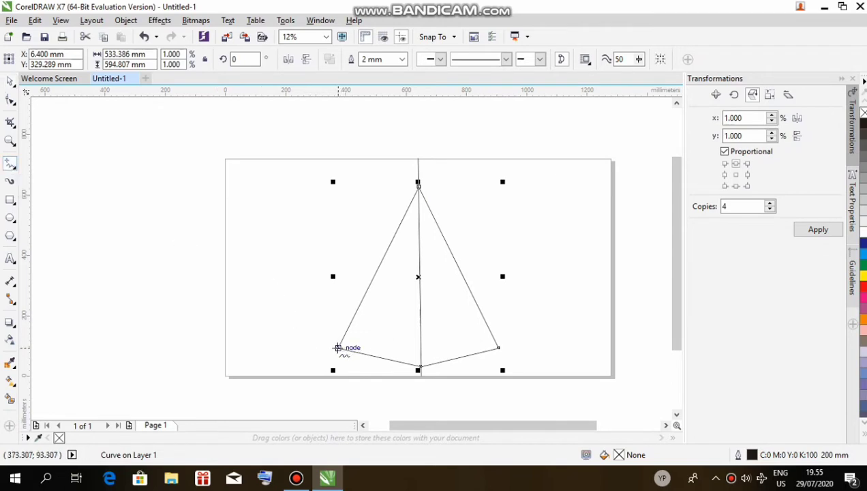
click(338, 348)
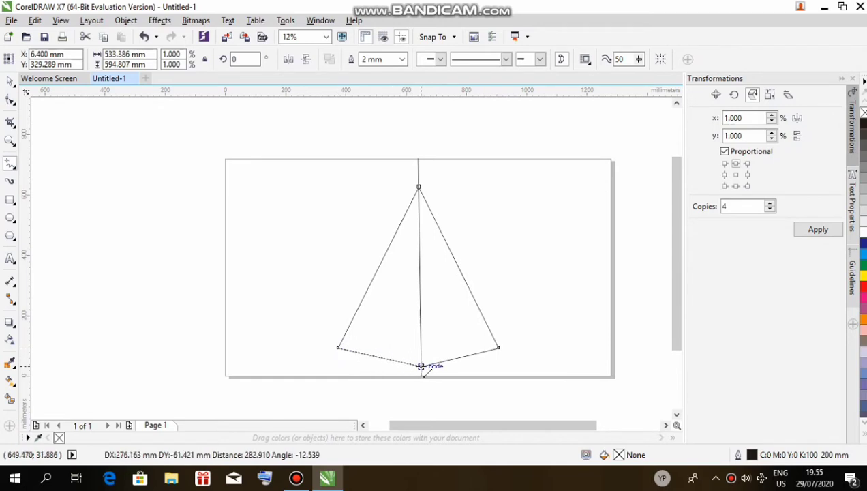
click(421, 367)
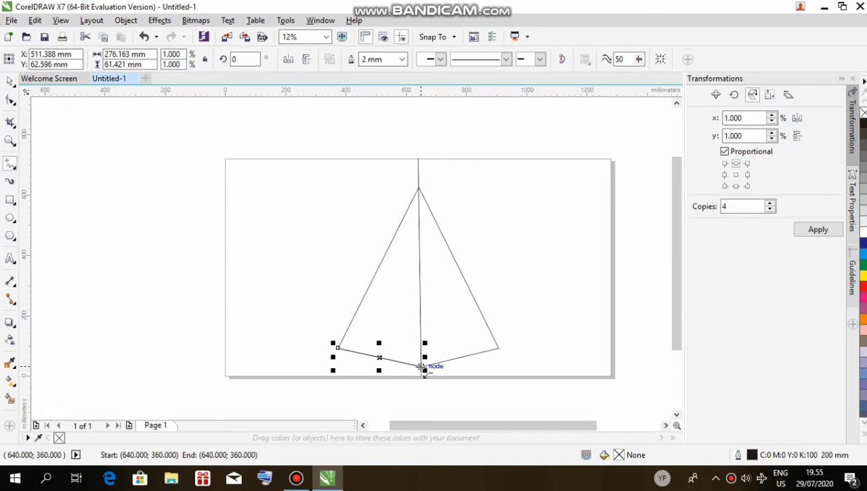
drag(422, 368, 512, 348)
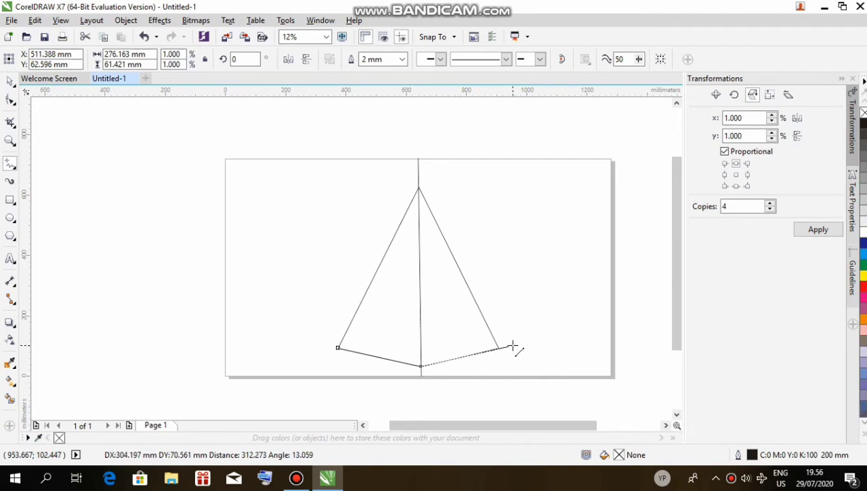
drag(512, 348, 511, 346)
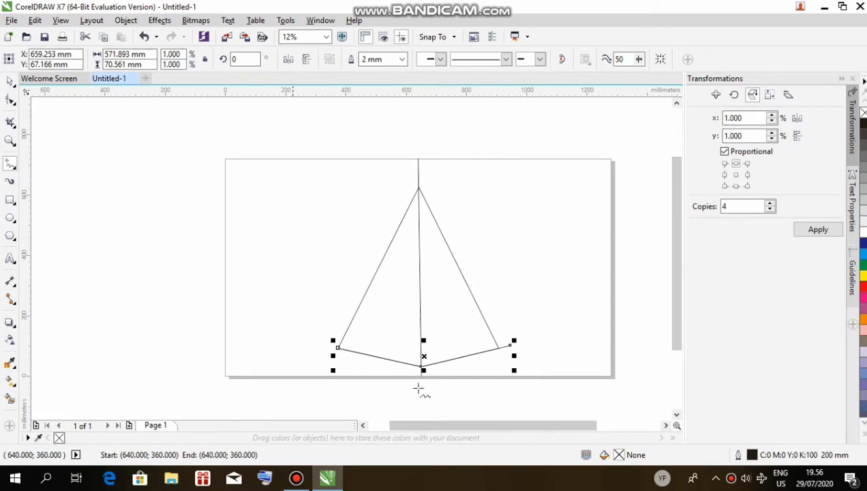
Extend the V-line's left end about 42 mm outward past the triangle's left base corner, keeping its slope
click(9, 101)
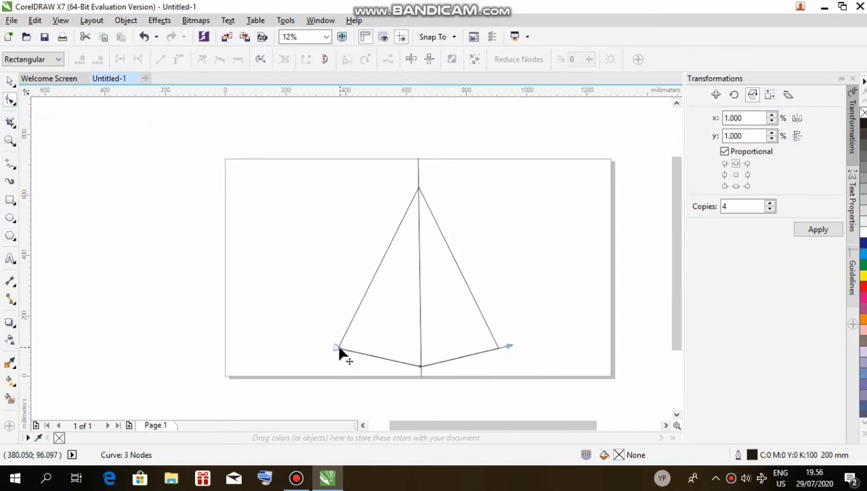
click(337, 348)
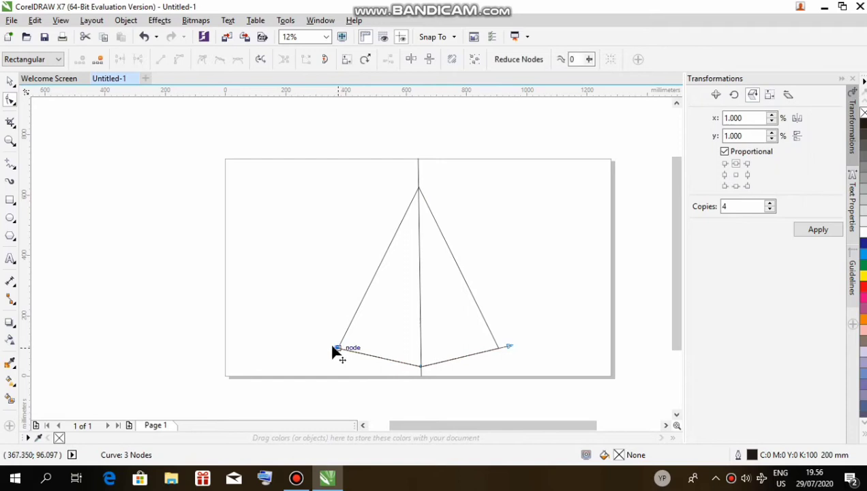
drag(332, 346, 324, 345)
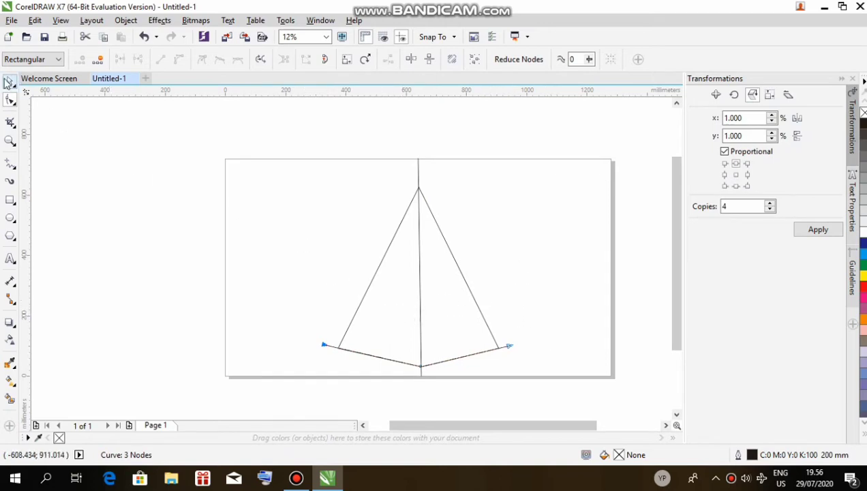
Move the V-line about 90 mm up from the triangle's base, with its vertex on the central line
click(10, 82)
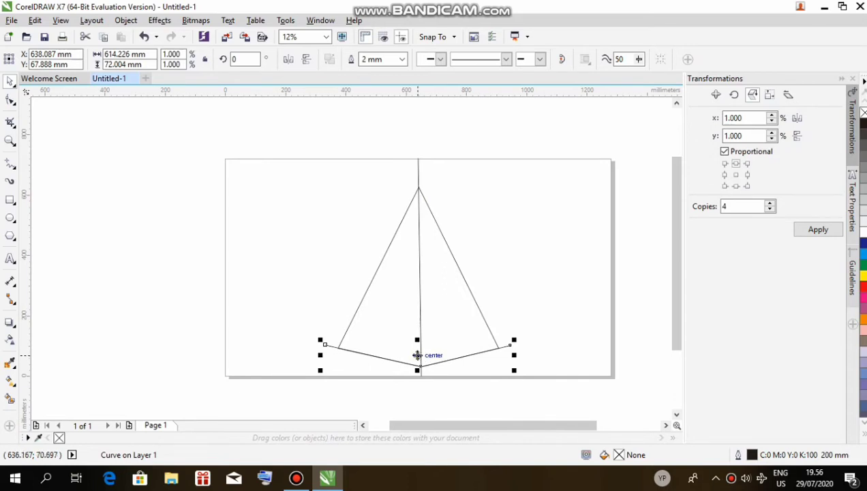
click(418, 355)
drag(419, 355, 417, 329)
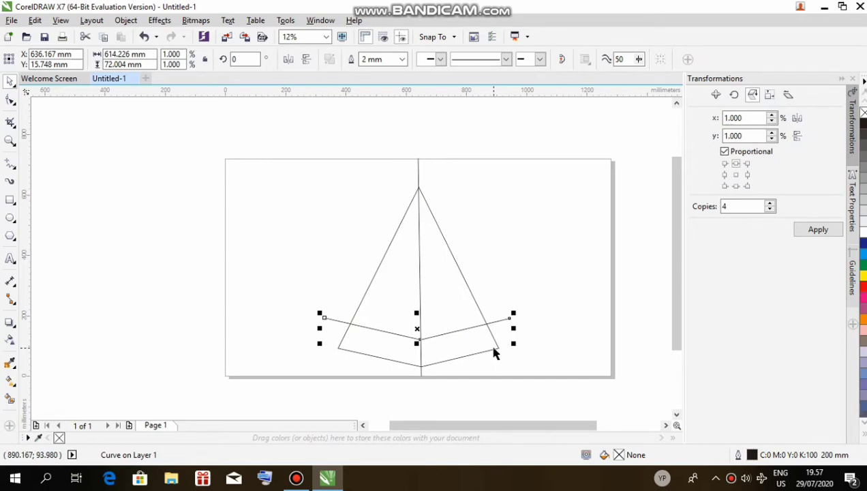
Duplicate the V-line three times and stack the copies upward at roughly equal spacing, with their vertices near the central line
key(ctrl+d)
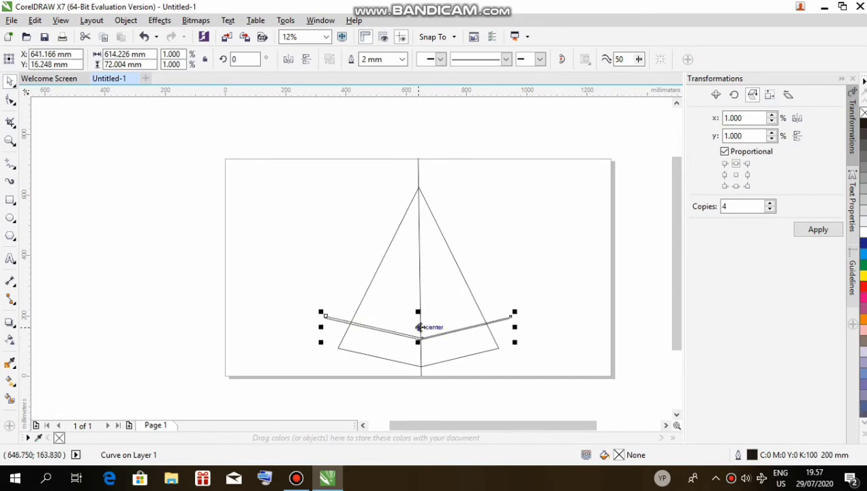
drag(418, 326, 419, 301)
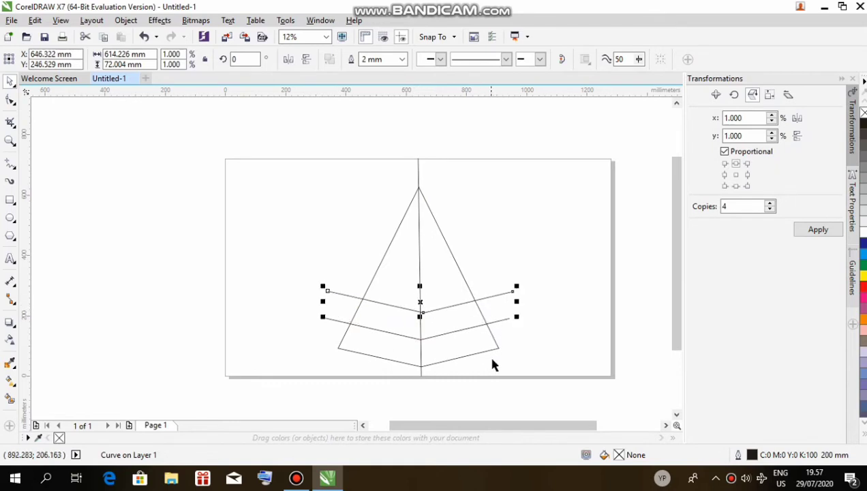
key(ctrl+r)
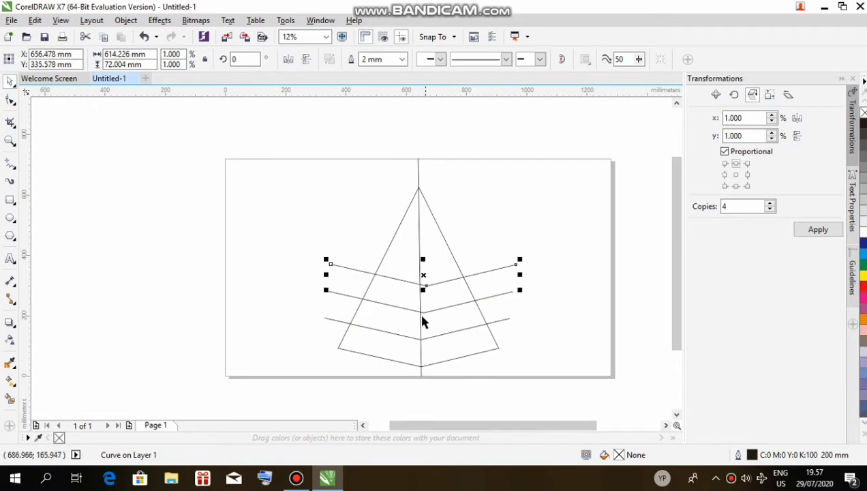
drag(418, 279, 419, 255)
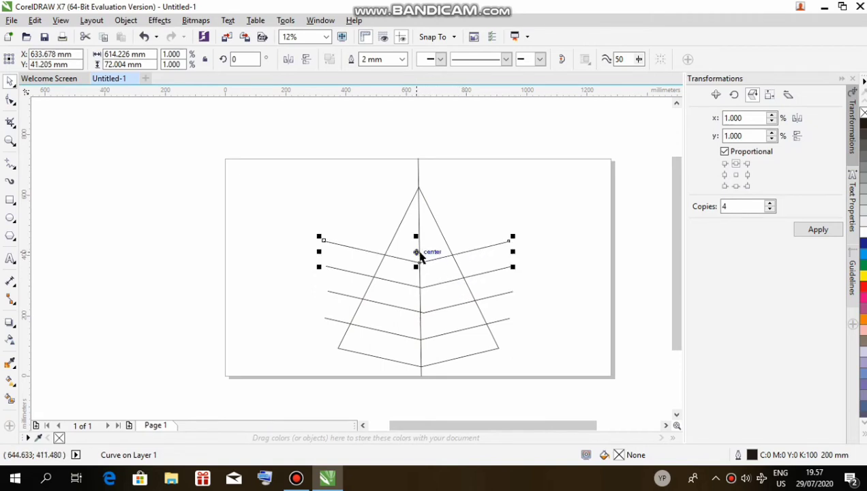
click(529, 334)
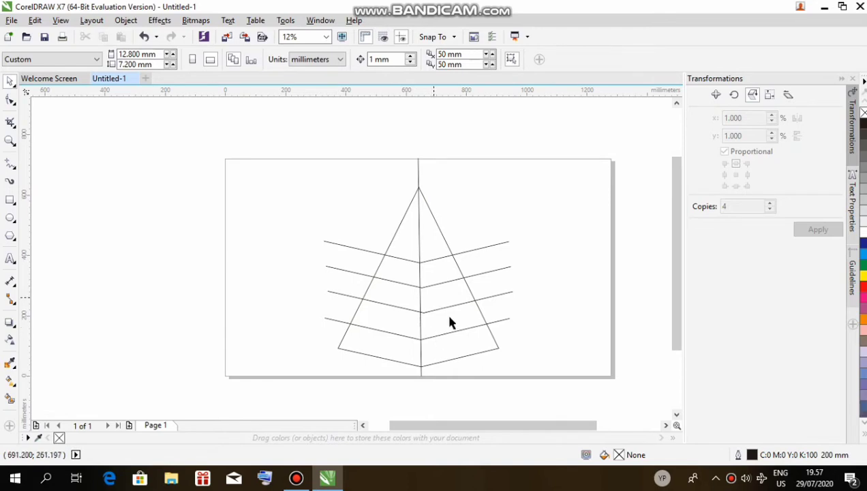
Lower the bottom V-line about 12 mm and the second one closer to it, with both vertices on the central line
click(449, 336)
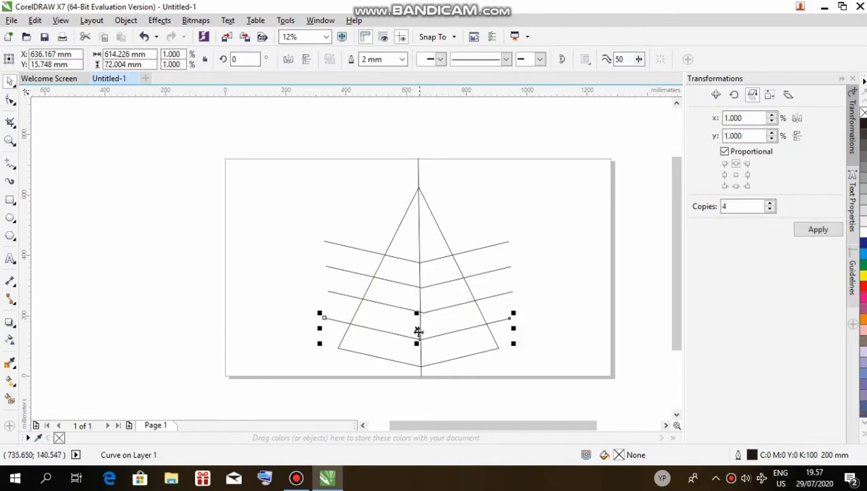
mouse_move(417, 332)
mouse_down()
mouse_move(433, 338)
mouse_move(402, 329)
mouse_up()
scroll(433, 338, up, 2)
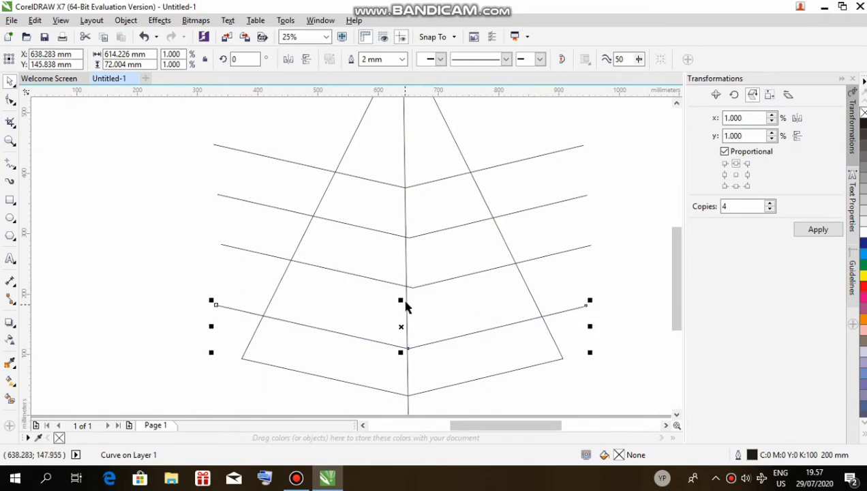
click(415, 288)
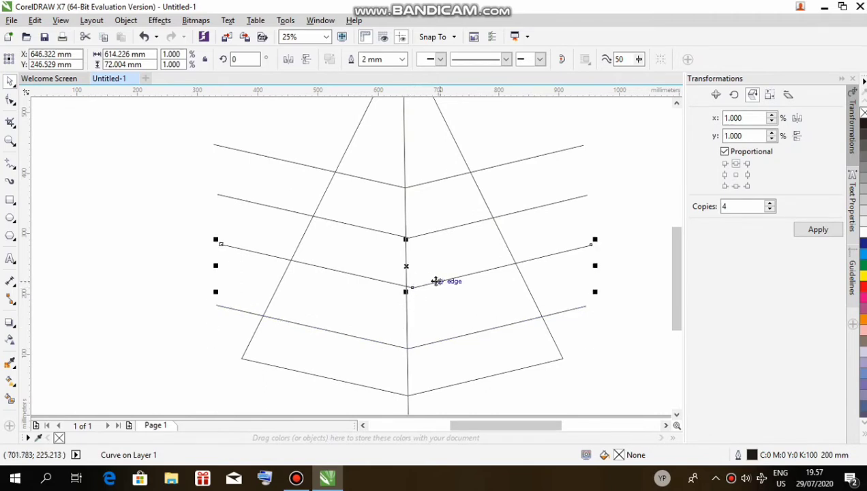
drag(406, 265, 400, 281)
Lower the third V-line to a centre height of about 308 mm and the top one to about 388 mm, vertices on the central line
click(420, 234)
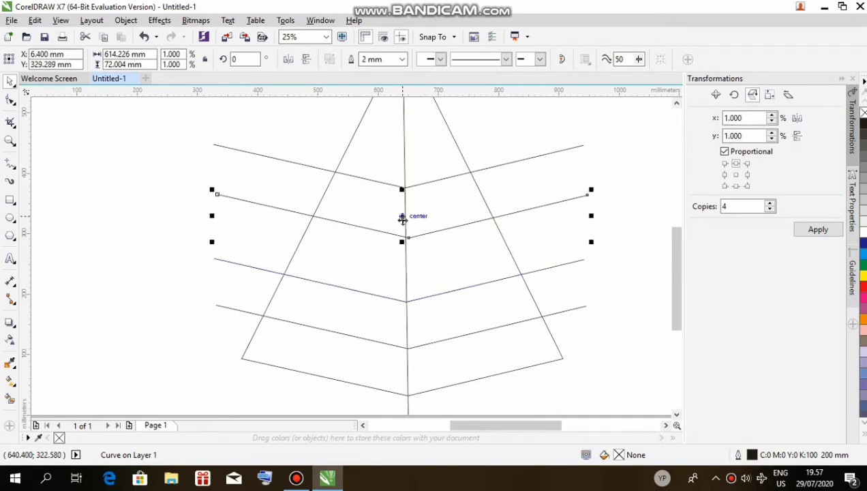
drag(403, 218, 400, 227)
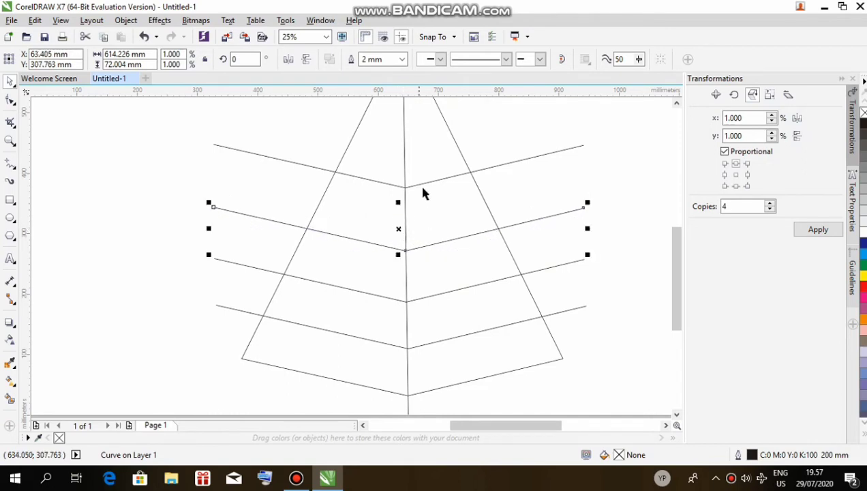
click(420, 178)
drag(398, 168, 398, 181)
Select all four V-lines together and stretch them upward to an overall height of about 350 mm
scroll(587, 143, down, 2)
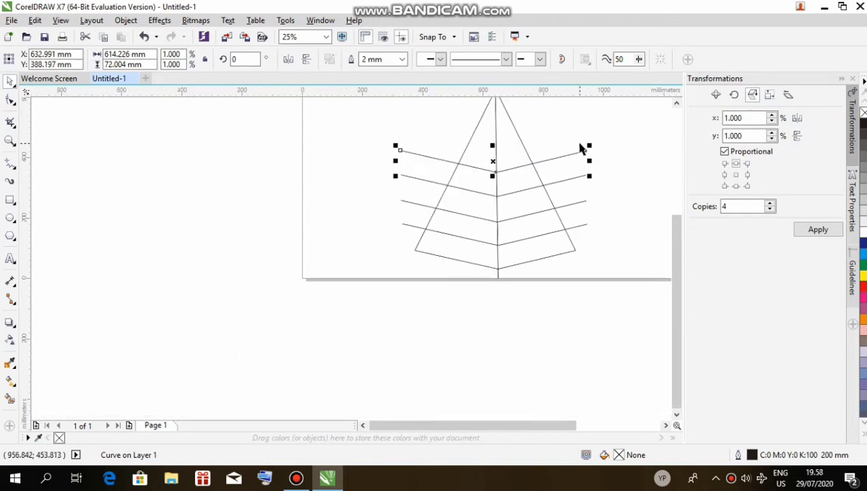
drag(677, 294, 661, 261)
drag(536, 425, 567, 423)
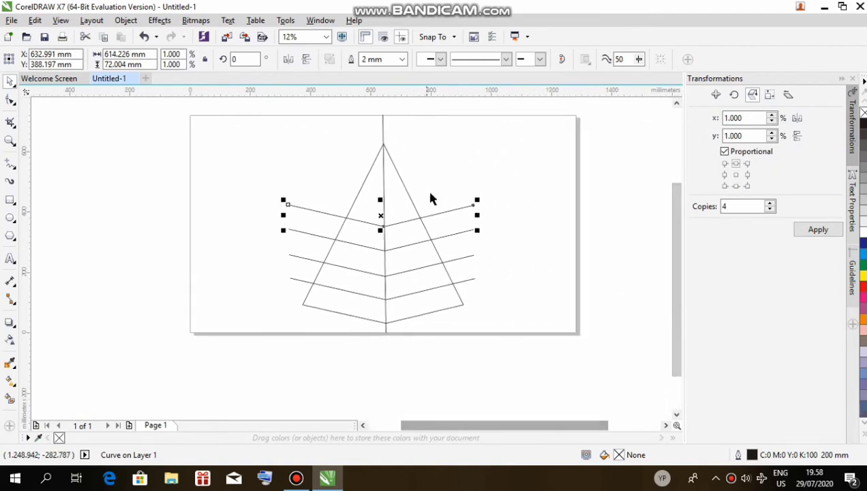
click(394, 185)
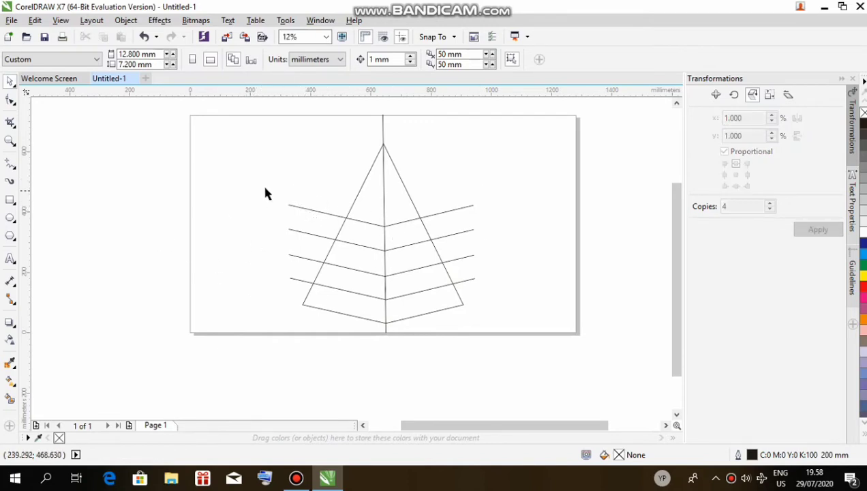
drag(251, 189, 524, 305)
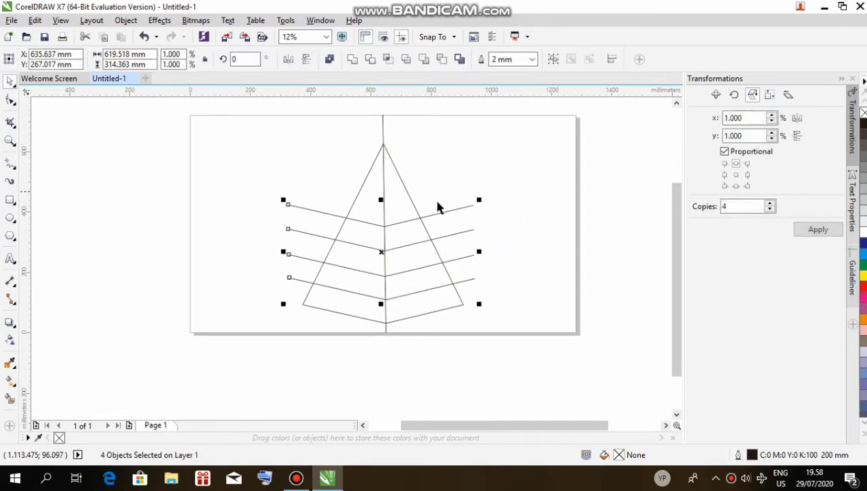
drag(381, 200, 382, 190)
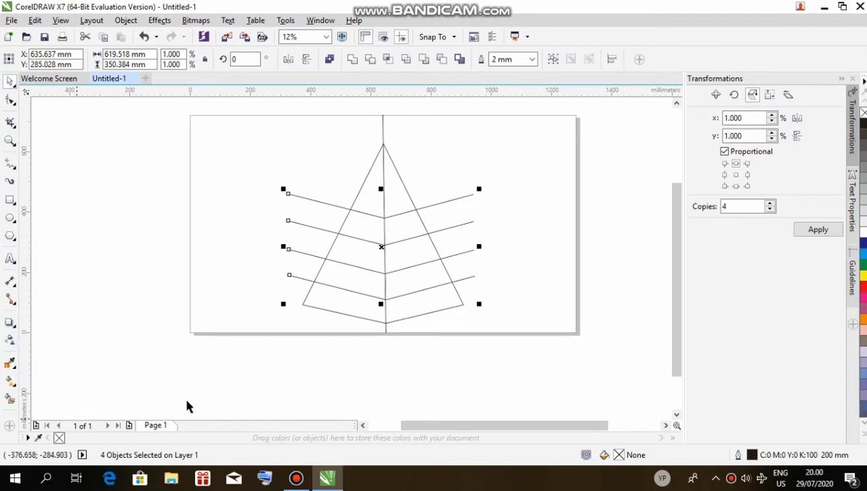
Smart-fill all ten sections of the pyramid with the blue-grey colour C40 M20 Y0 K40 and a 2 mm black outline
click(9, 401)
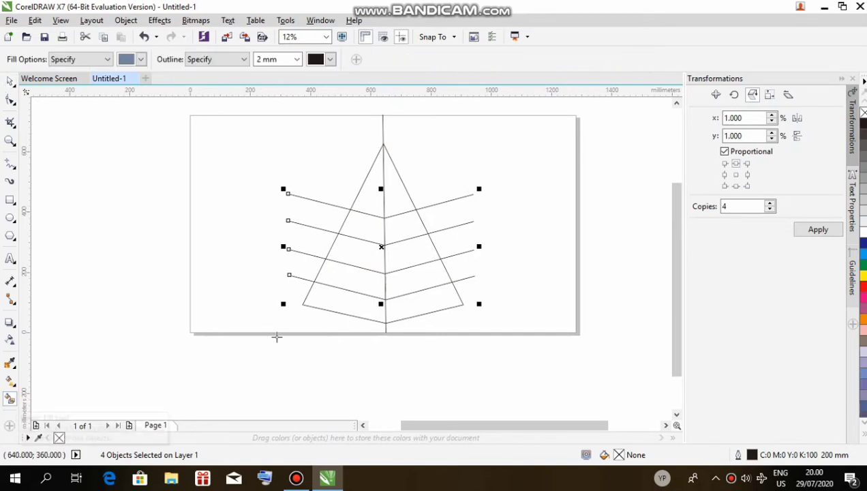
click(342, 296)
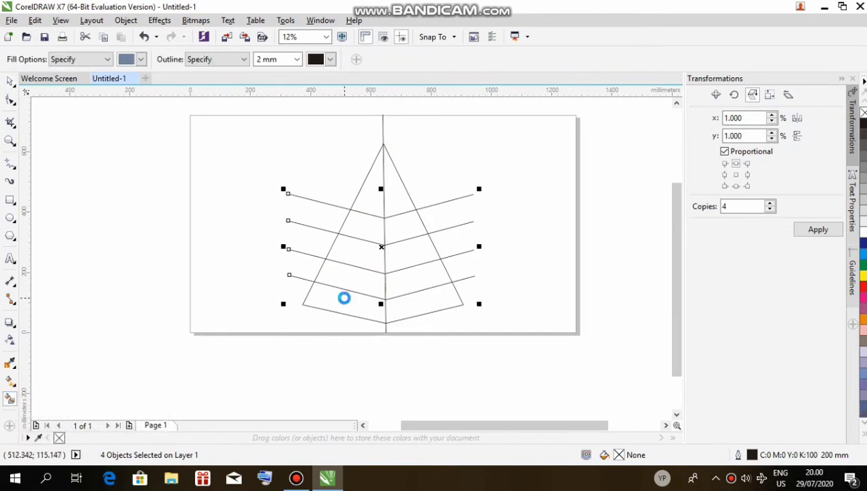
click(416, 304)
click(410, 275)
click(343, 286)
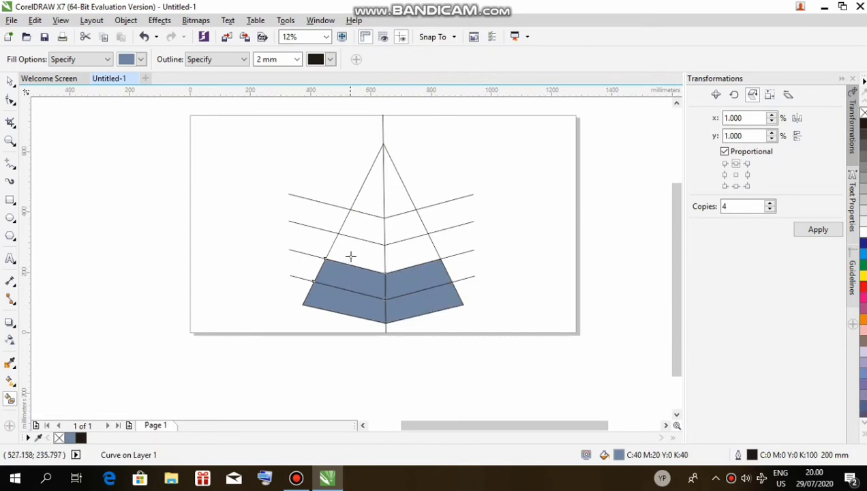
click(351, 255)
click(411, 252)
click(406, 229)
click(364, 229)
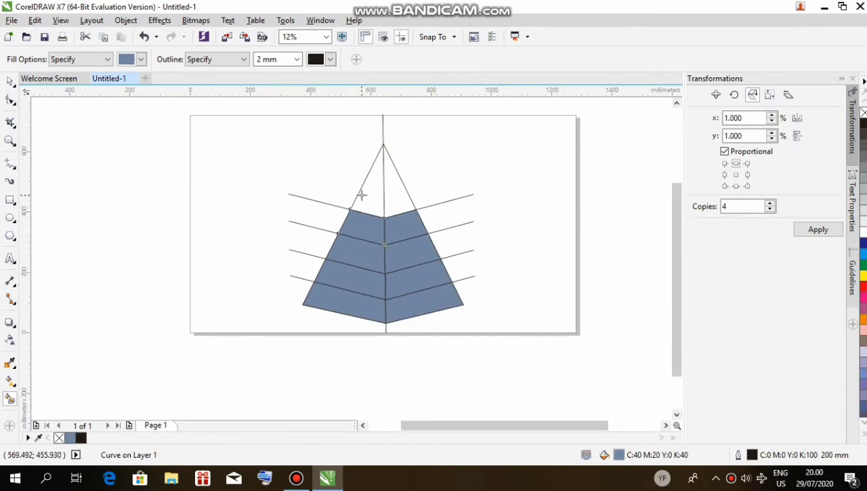
click(361, 195)
click(399, 196)
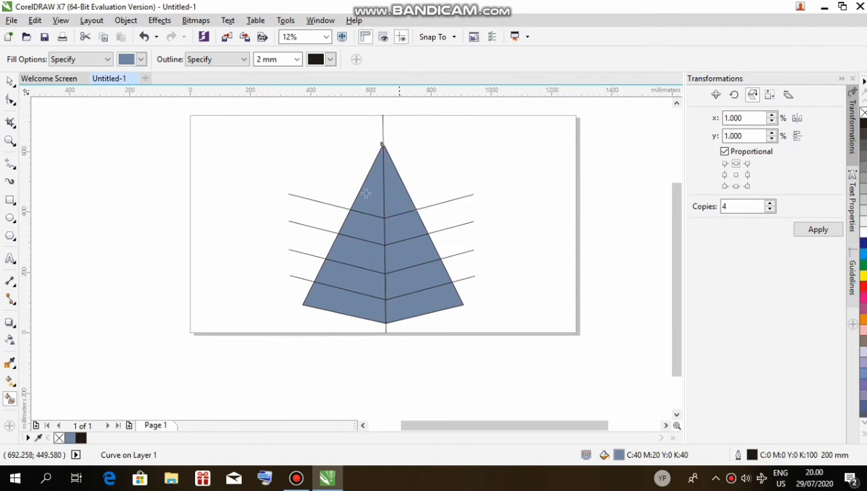
click(8, 82)
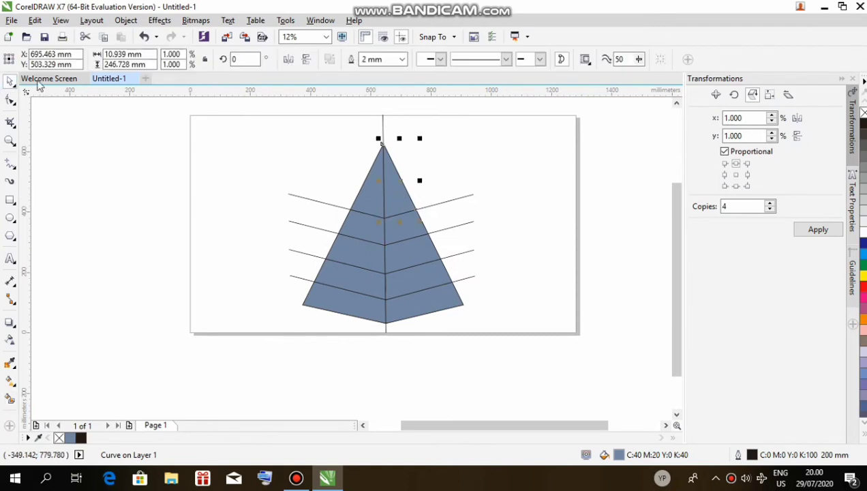
Delete the four V-shaped dividing lines crossing the pyramid, keeping the filled sections and the central line
click(453, 200)
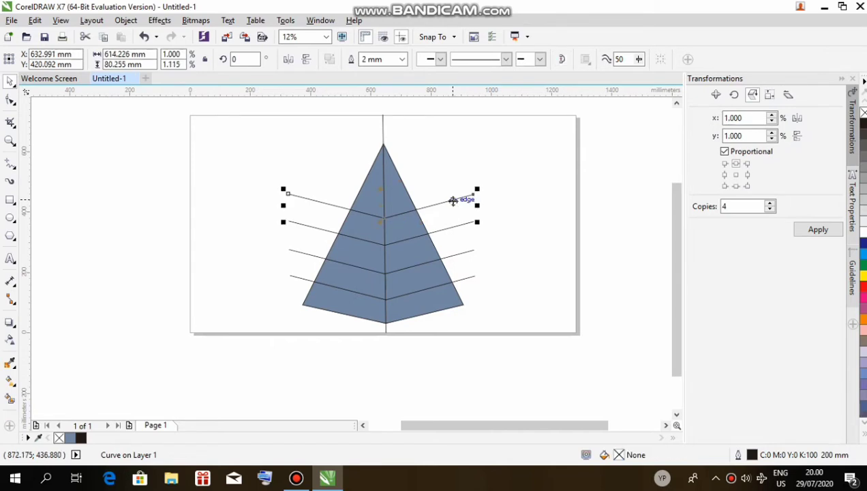
key(Delete)
click(451, 224)
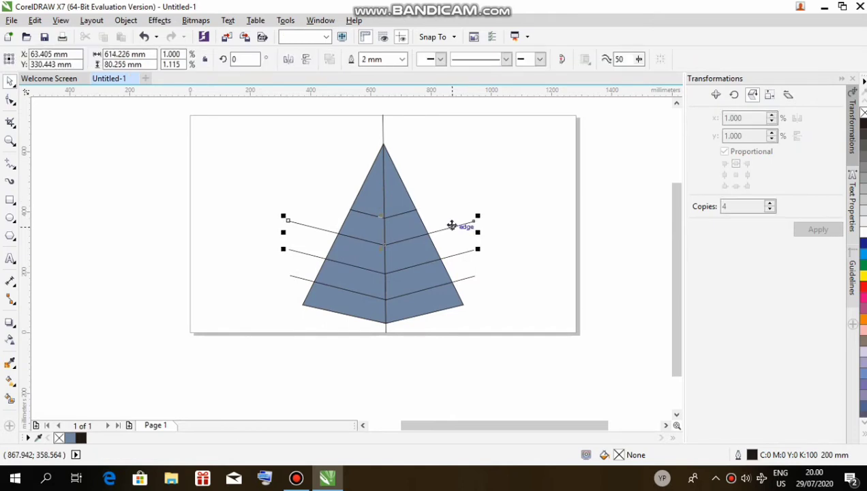
key(Delete)
click(455, 256)
key(Delete)
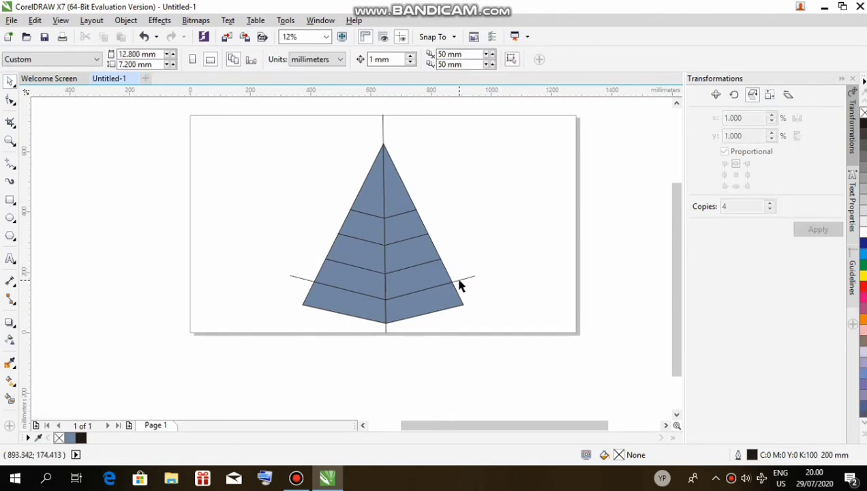
click(460, 280)
key(Delete)
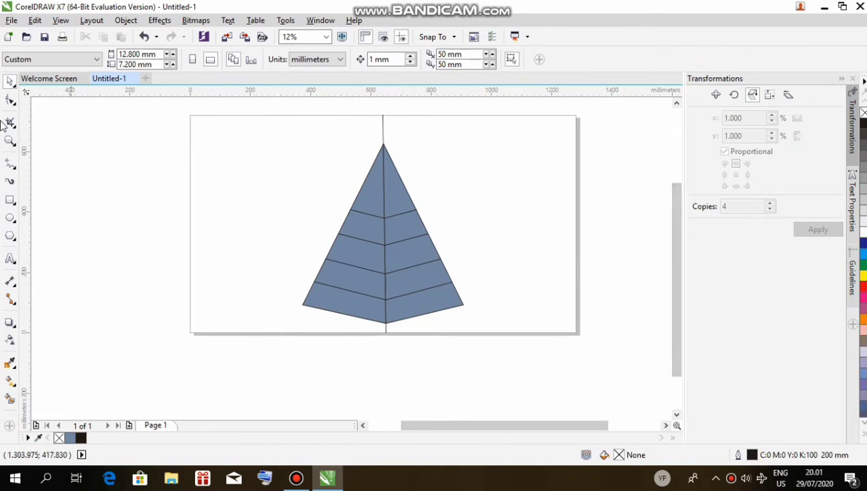
Fill both halves of the bottom band grey-brown (C0 M20 Y20 K60) and both halves of the band above it blue (C100 M100 Y0 K0)
click(409, 305)
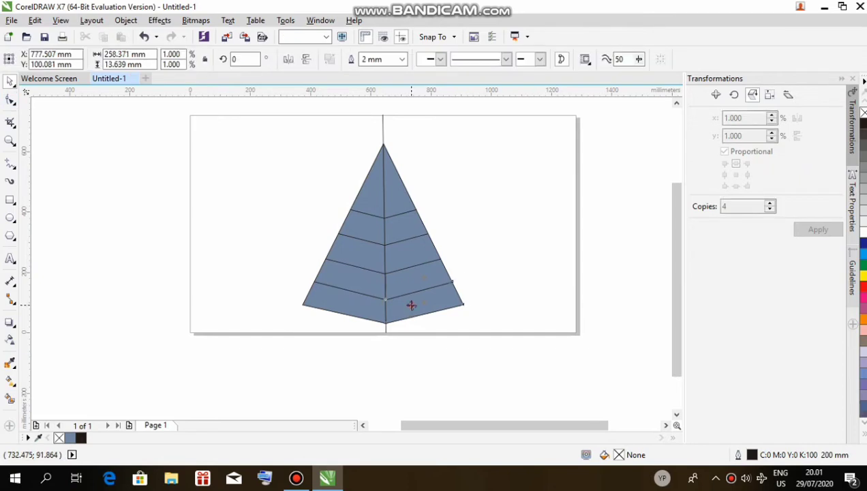
click(860, 340)
click(330, 300)
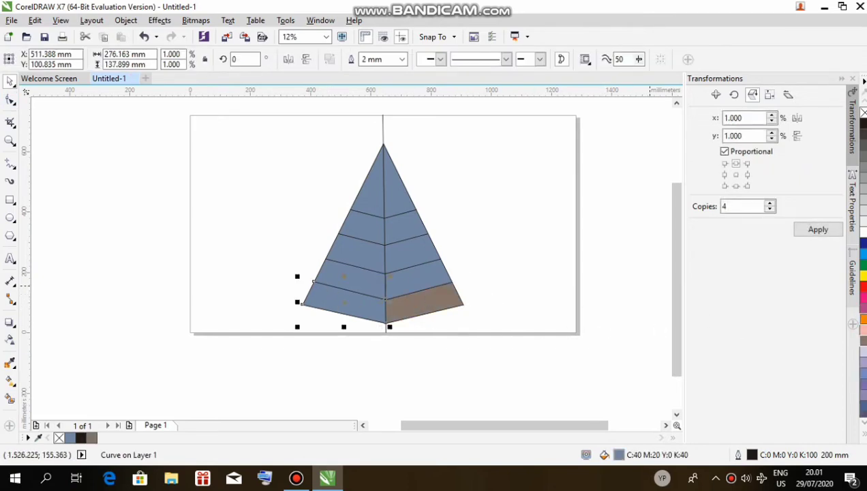
click(863, 340)
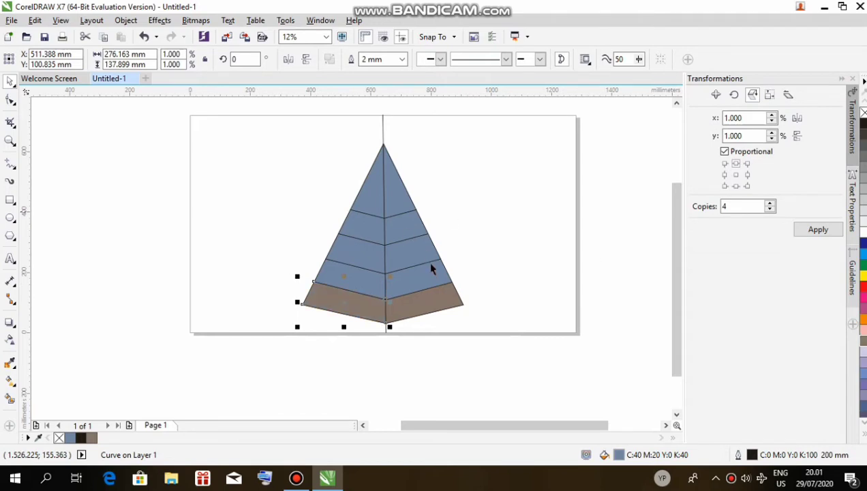
click(434, 275)
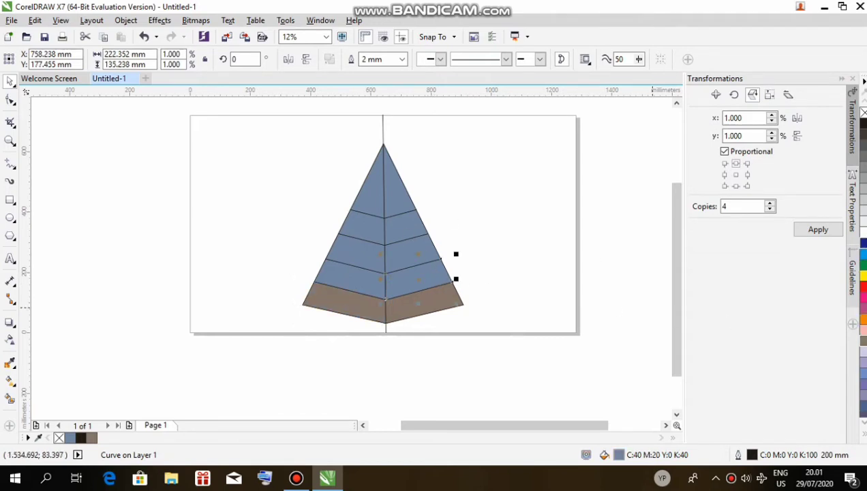
click(863, 243)
click(355, 276)
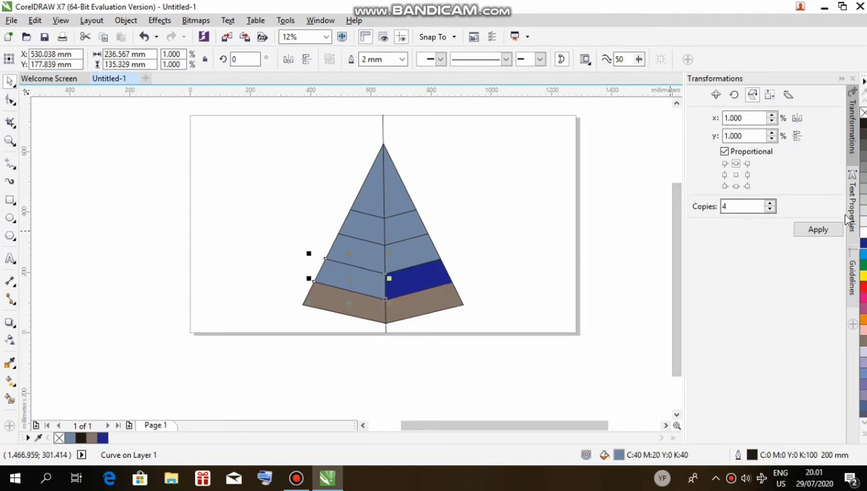
click(862, 242)
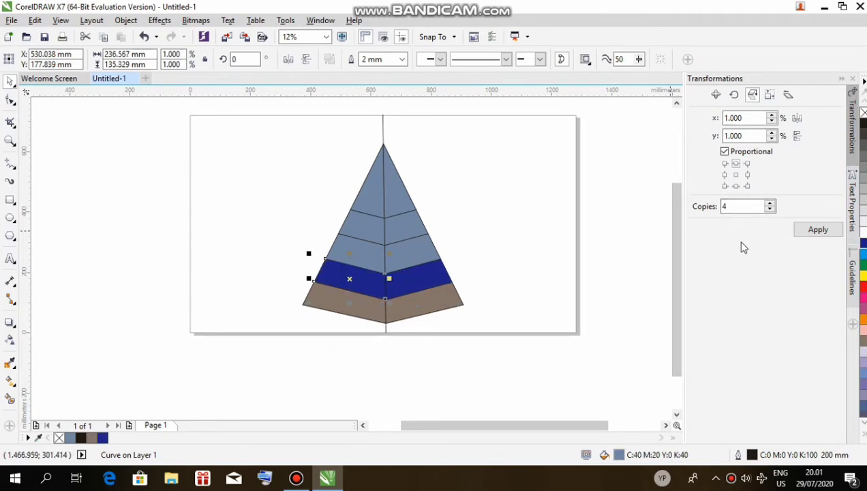
Fill both halves of the middle band green (C100 M0 Y100 K0) and both halves of the band above it orange (C0 M60 Y100 K0)
click(418, 242)
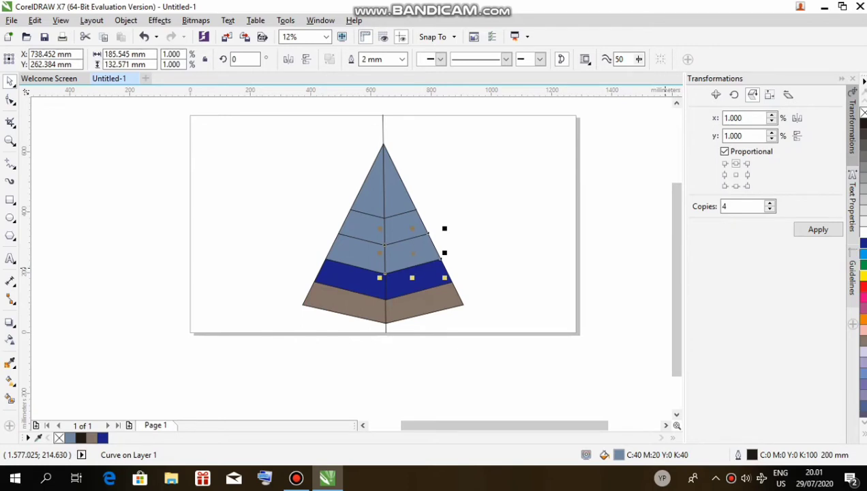
click(863, 264)
click(361, 250)
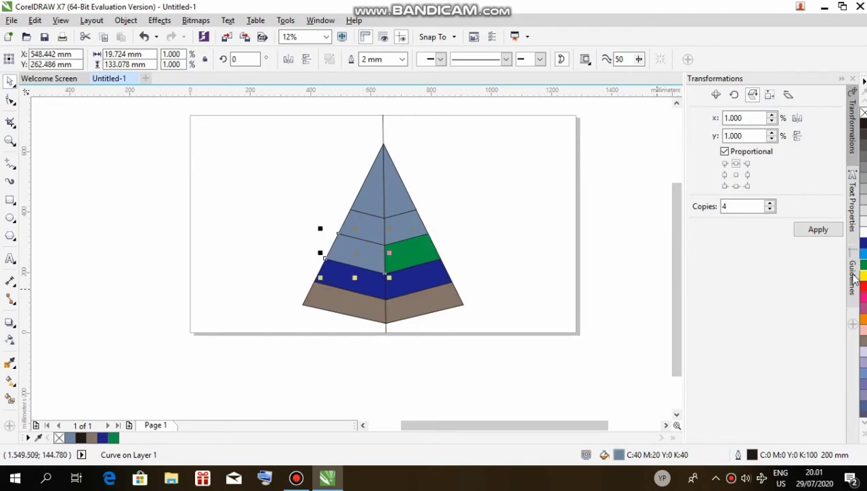
click(408, 217)
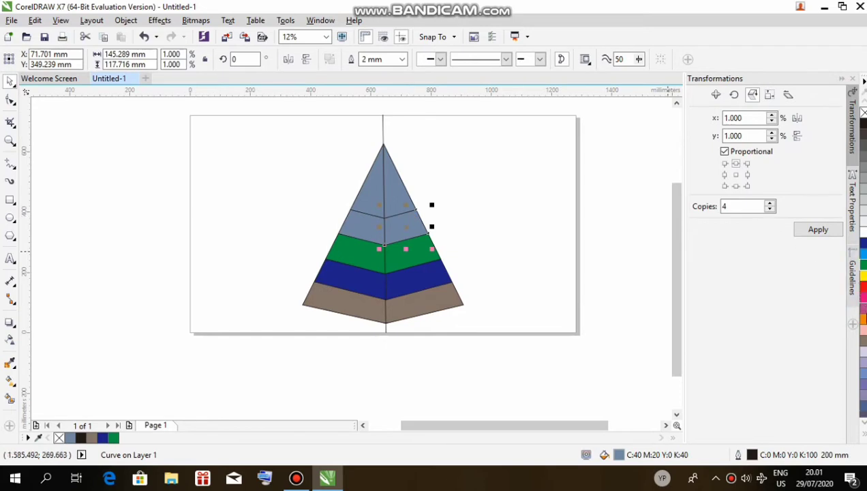
click(860, 316)
click(364, 219)
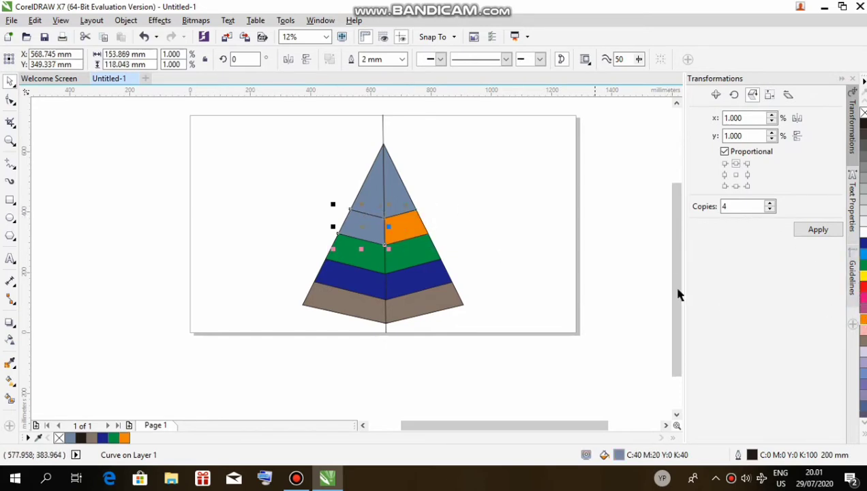
click(860, 318)
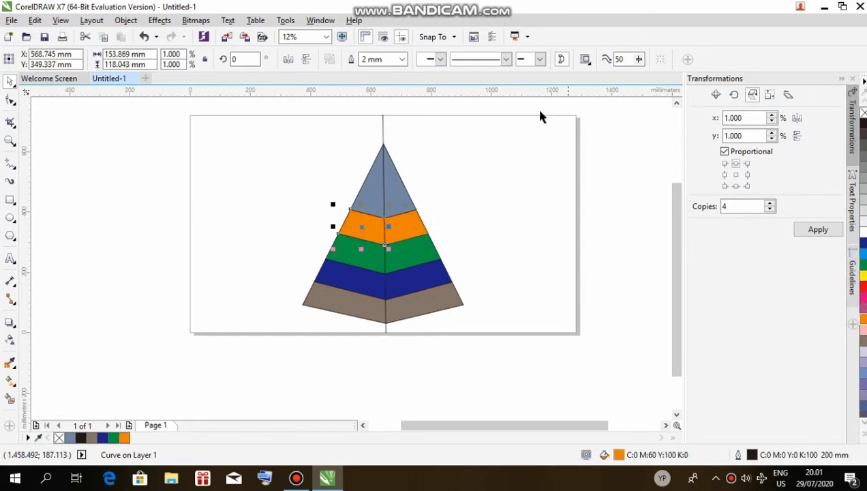
Fill both halves of the pyramid's top section red (C0 M100 Y100 K0) and deselect everything
click(389, 176)
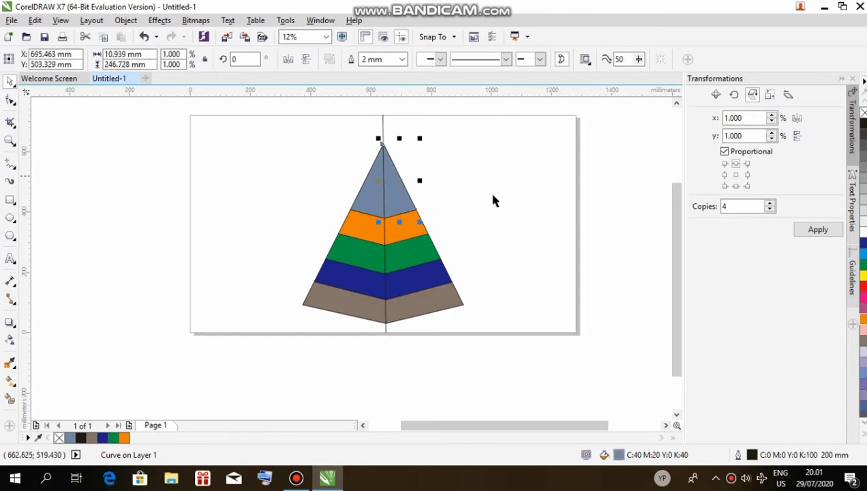
click(862, 285)
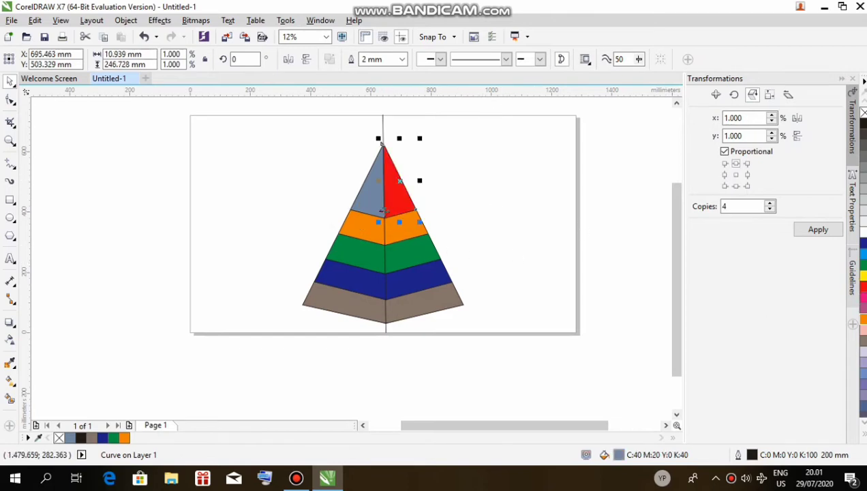
click(374, 202)
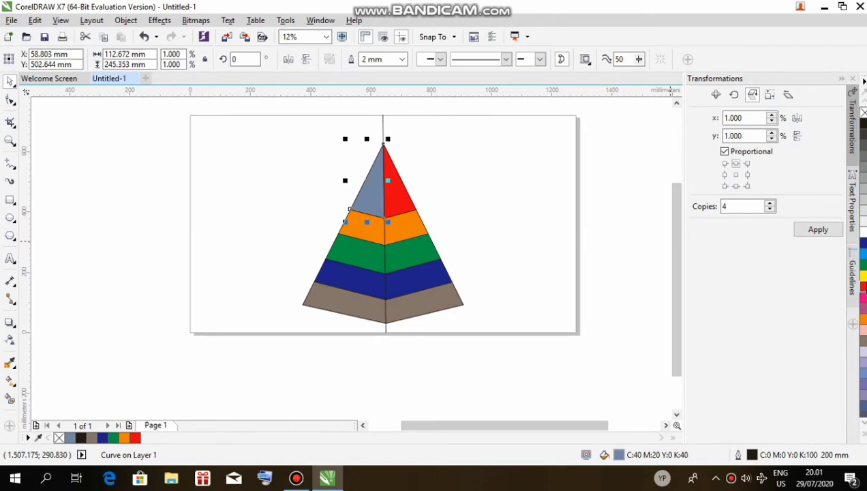
click(862, 287)
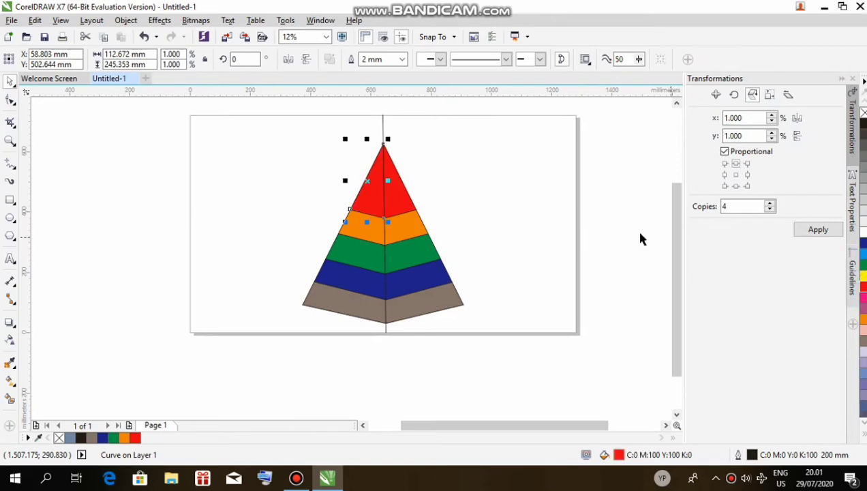
click(529, 252)
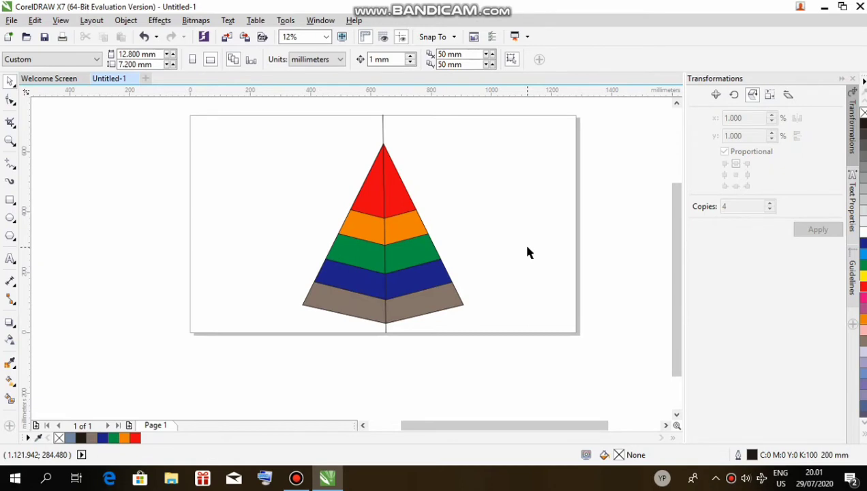
Group the two halves of the grey-brown bottom band, and group the two halves of the blue band separately
click(440, 300)
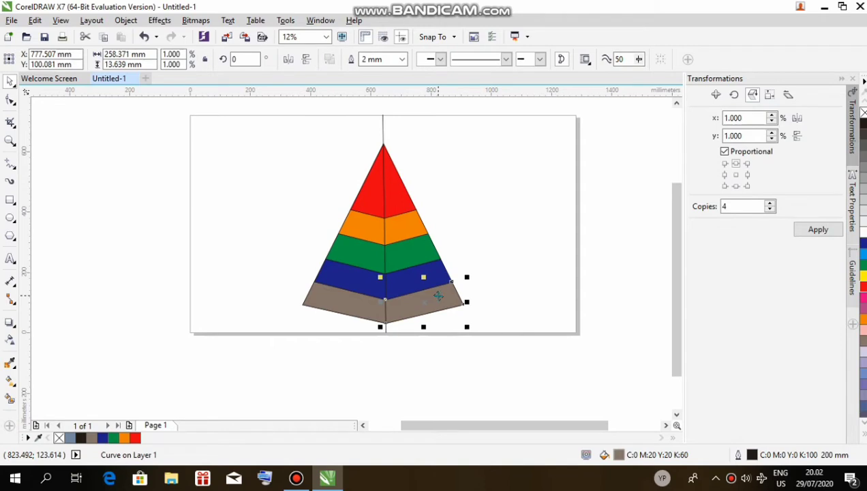
shift+click(329, 301)
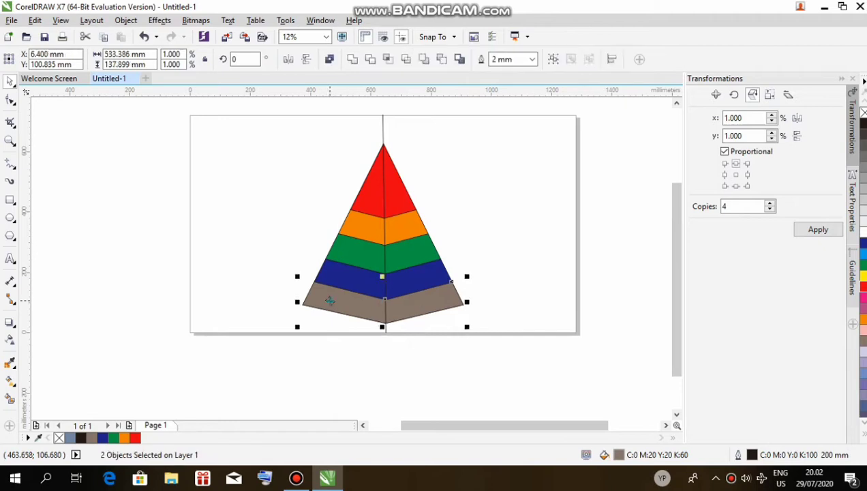
right_click(327, 302)
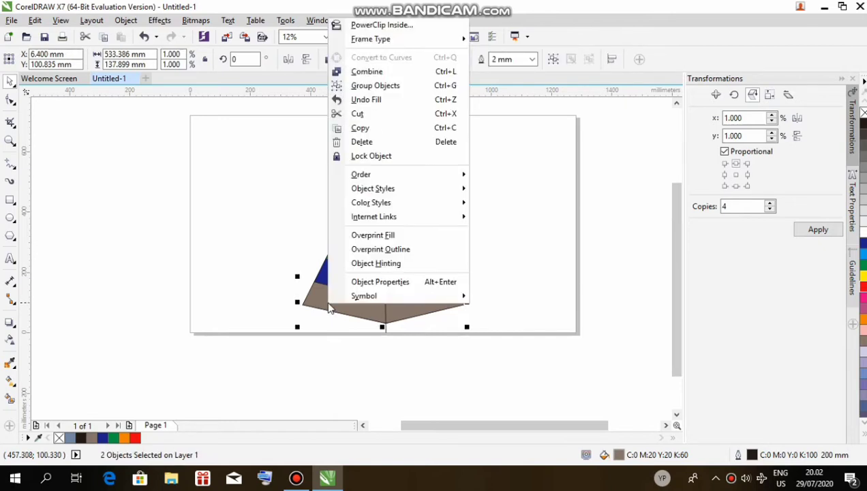
click(596, 189)
key(Escape)
click(416, 274)
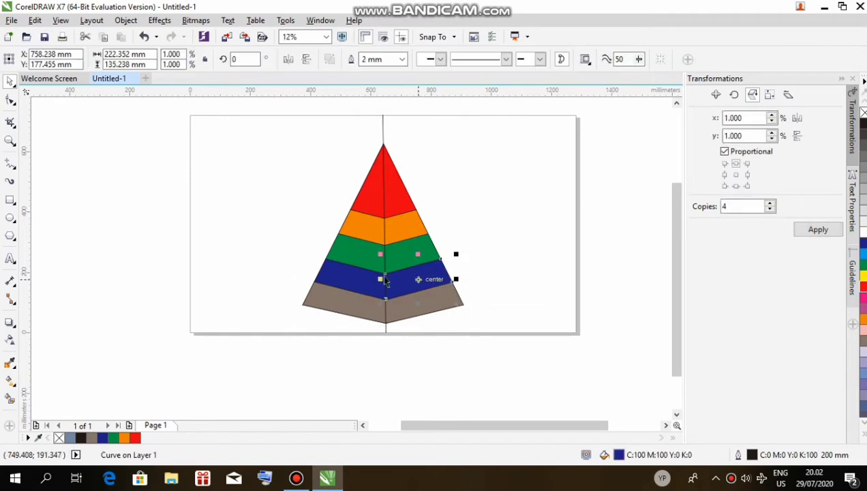
shift+click(342, 276)
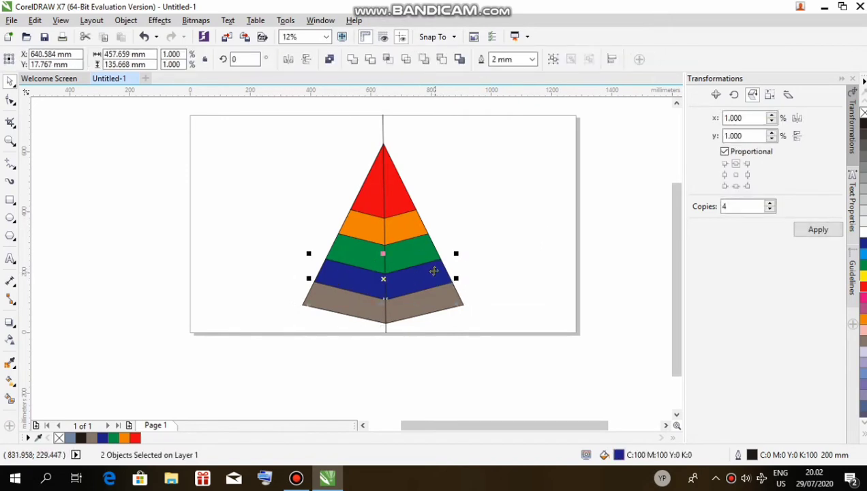
right_click(434, 265)
click(493, 248)
click(470, 236)
Group the two halves of the green band, and group the two halves of the orange band separately
click(418, 246)
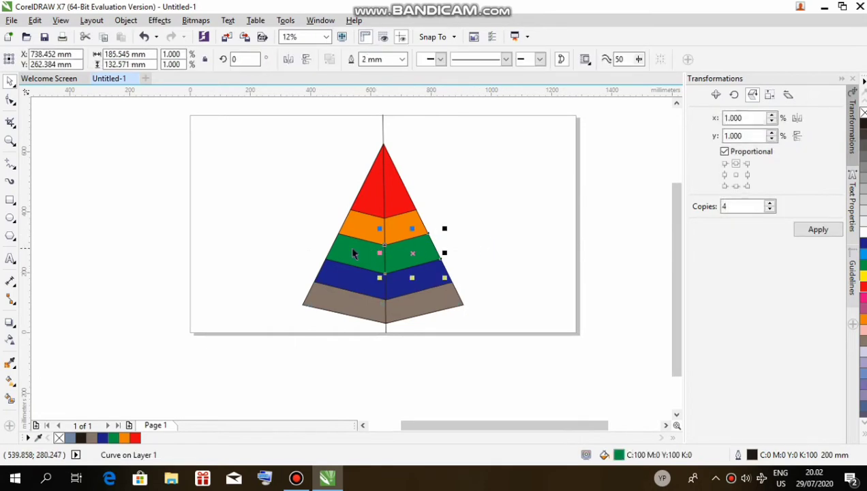
shift+click(355, 253)
right_click(422, 238)
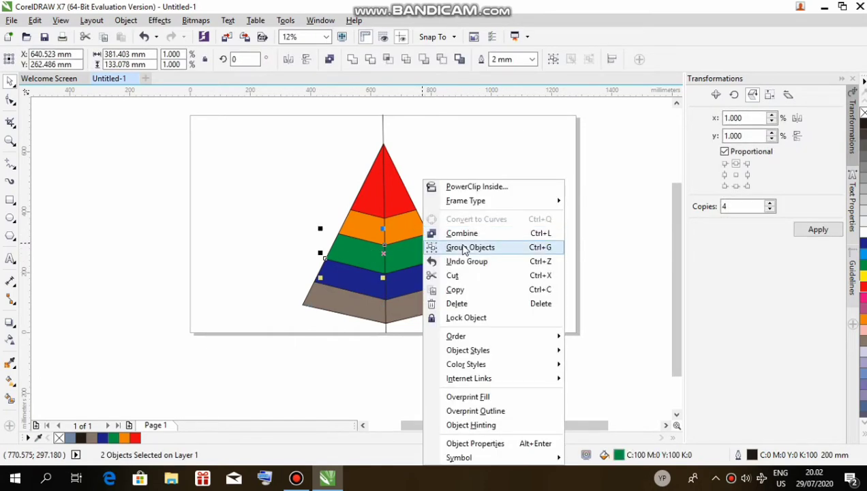
click(465, 247)
click(468, 221)
click(378, 225)
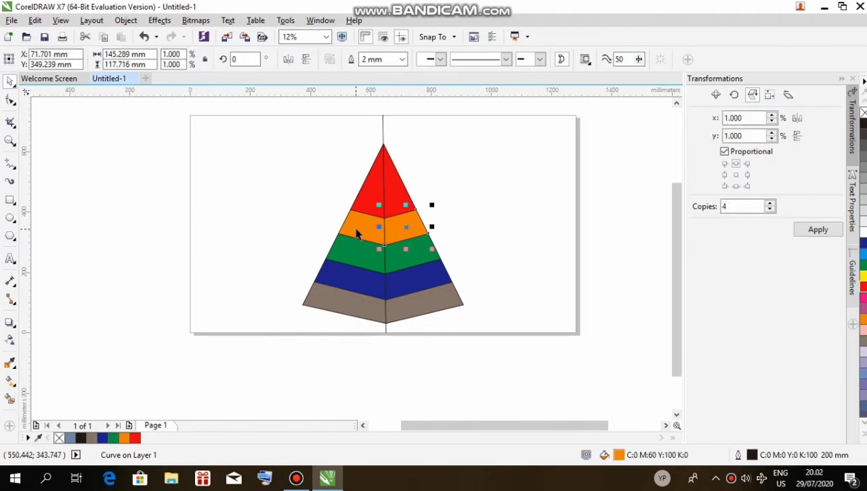
shift+click(357, 232)
right_click(414, 228)
click(457, 247)
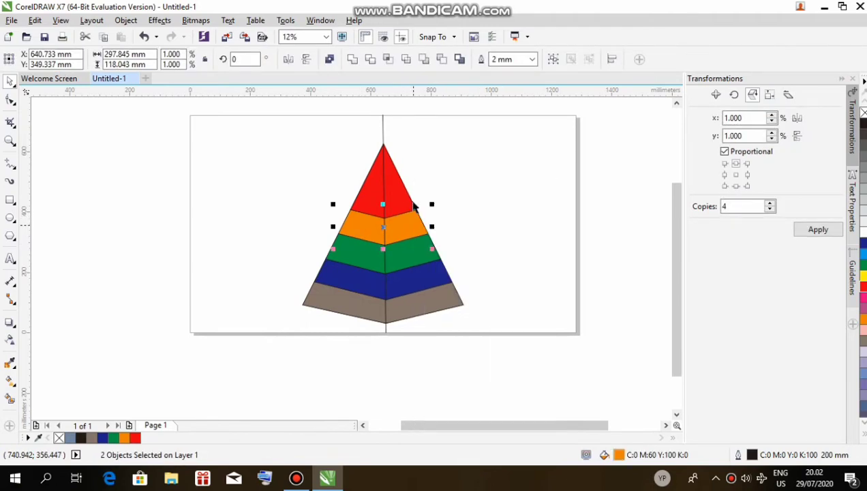
Group the two red halves of the pyramid's top section and clear the selection
click(398, 186)
shift+click(372, 197)
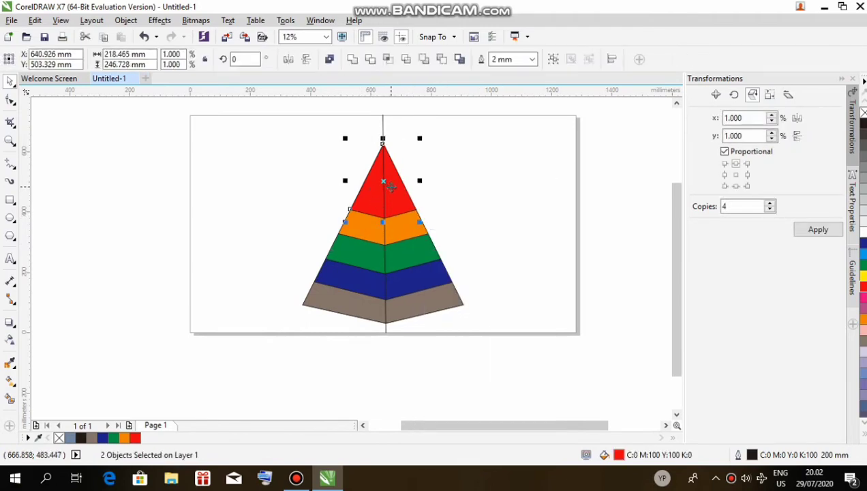
right_click(388, 177)
click(455, 246)
click(515, 214)
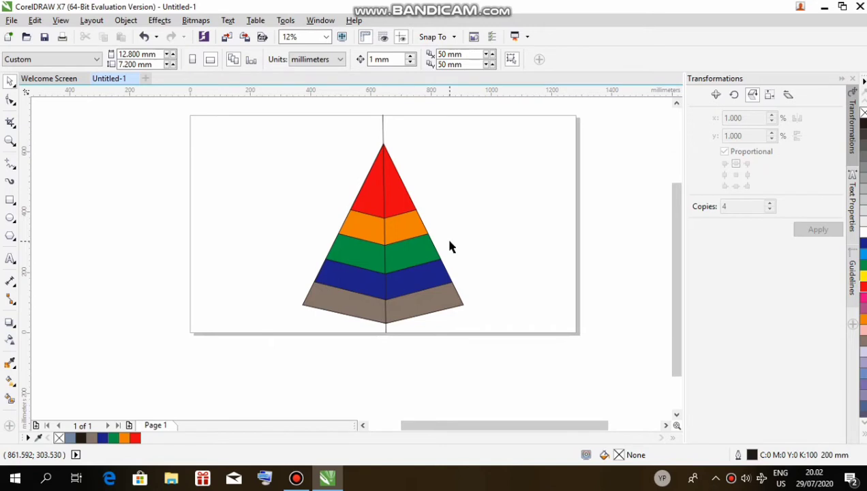
Move the five coloured band groups right, off the construction outline, and move the leftover triangle and centre line off the page's left side
click(425, 308)
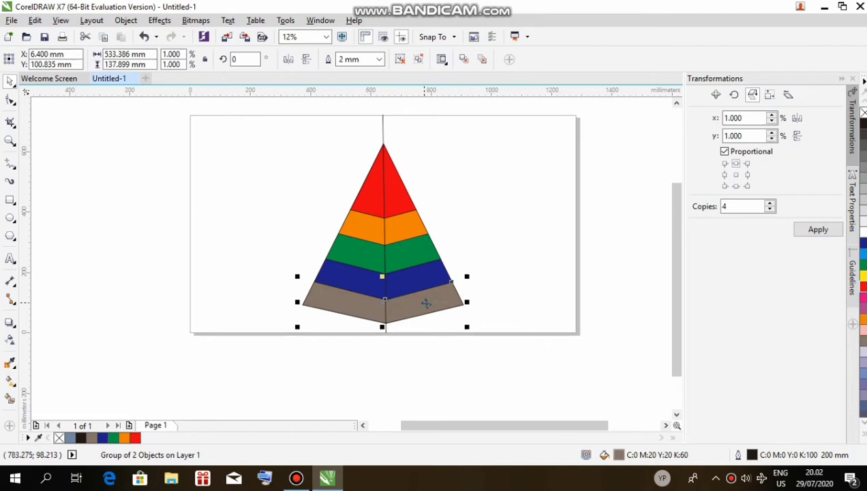
shift+click(439, 264)
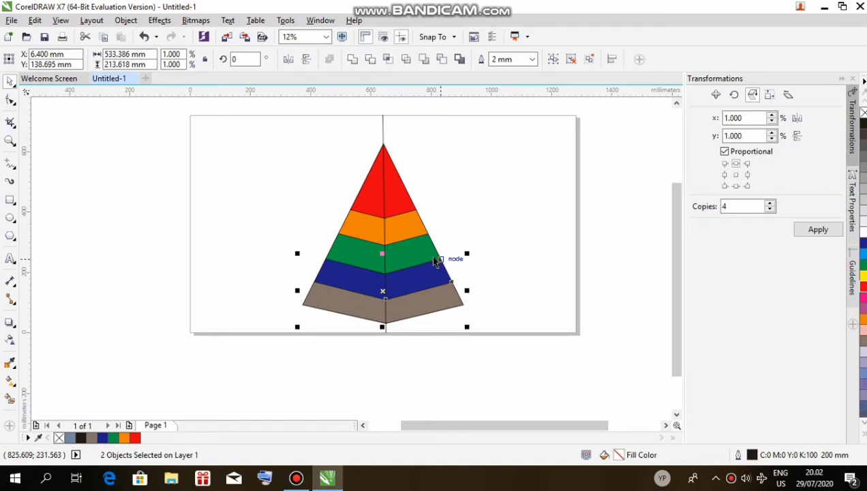
shift+click(423, 238)
shift+click(414, 222)
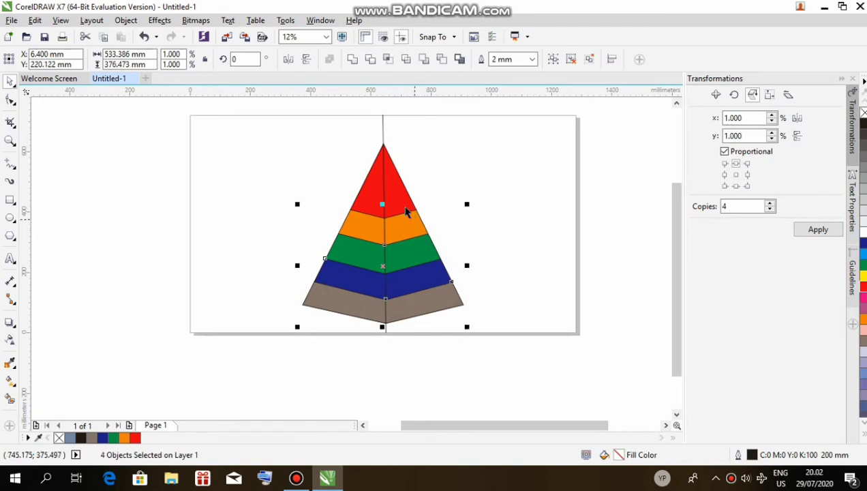
shift+click(387, 175)
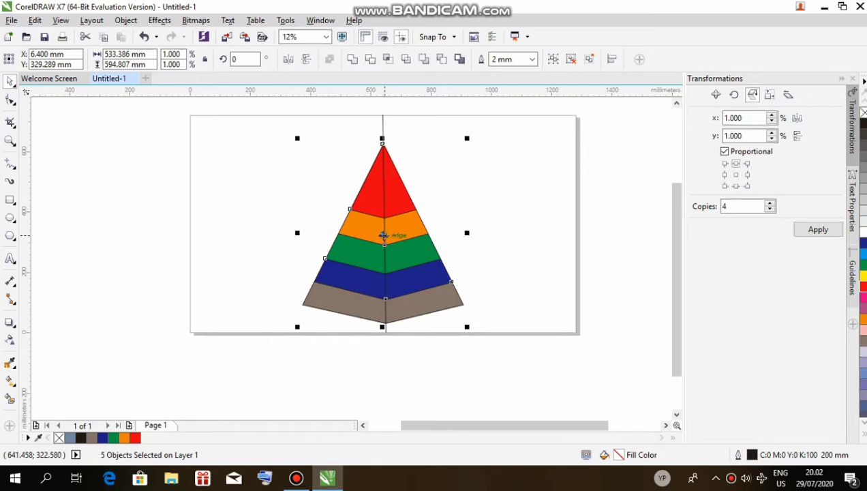
drag(383, 235, 511, 237)
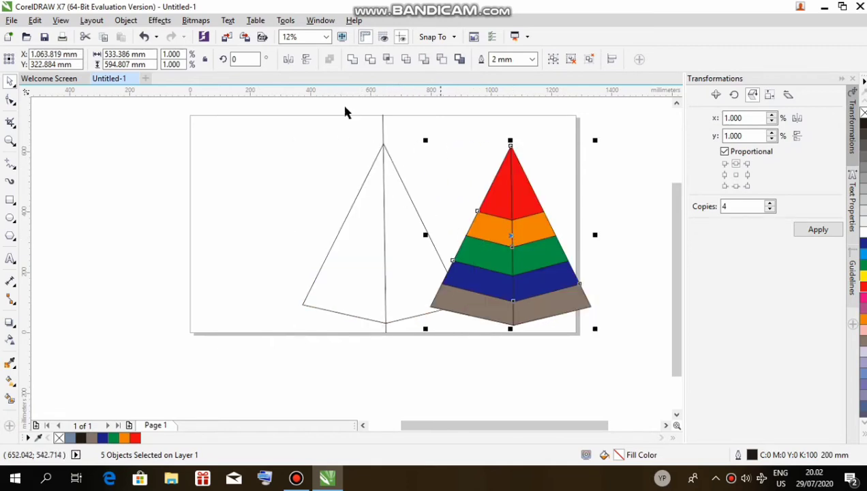
drag(274, 110, 476, 366)
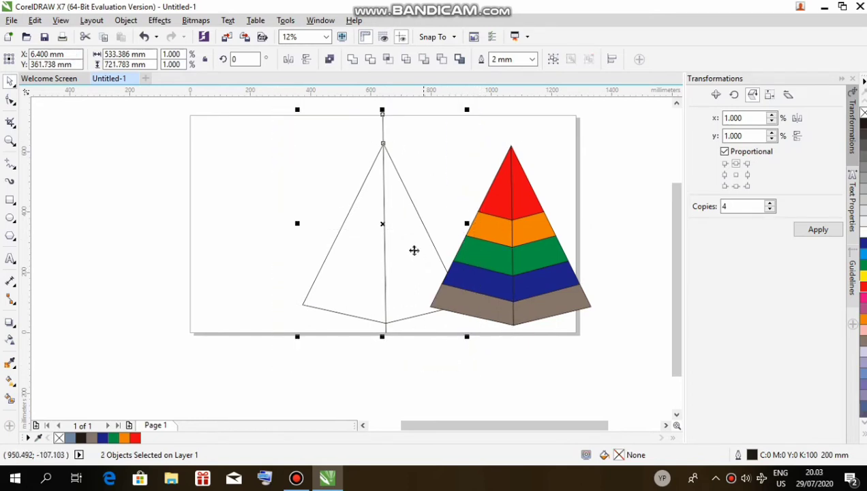
drag(382, 224, 65, 210)
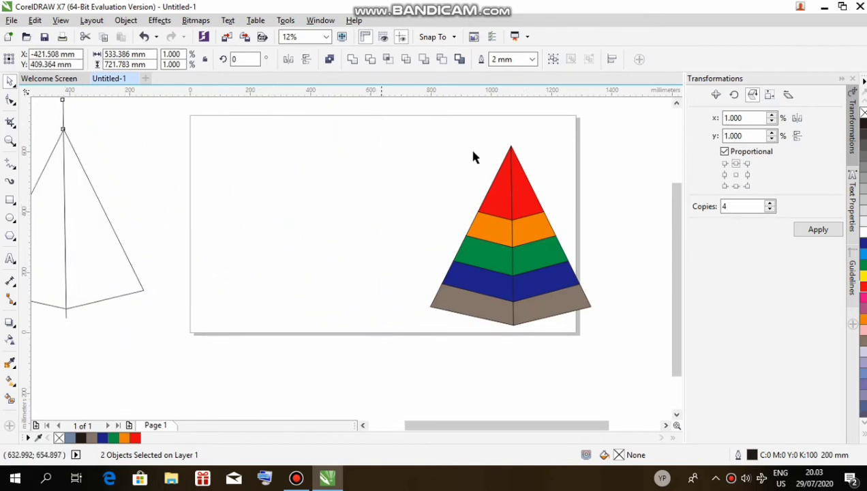
Move the five-band pyramid to the left half of the page, remove its outlines and clear the selection
drag(382, 136, 638, 314)
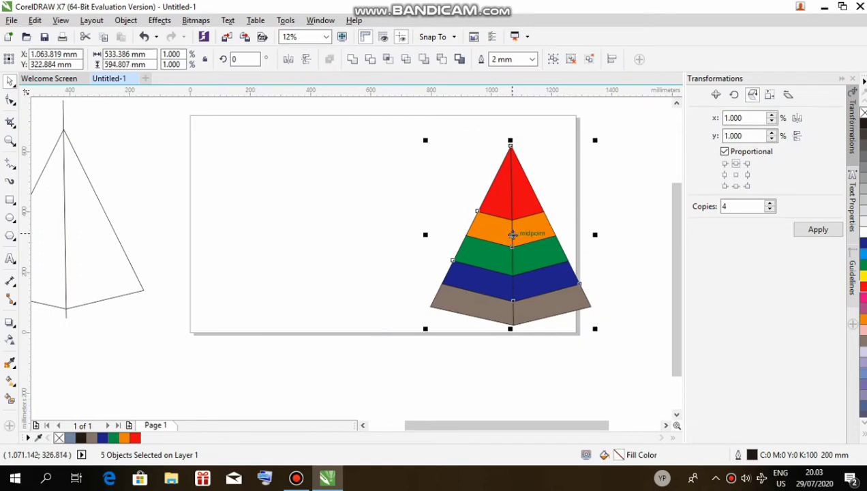
drag(511, 234, 285, 214)
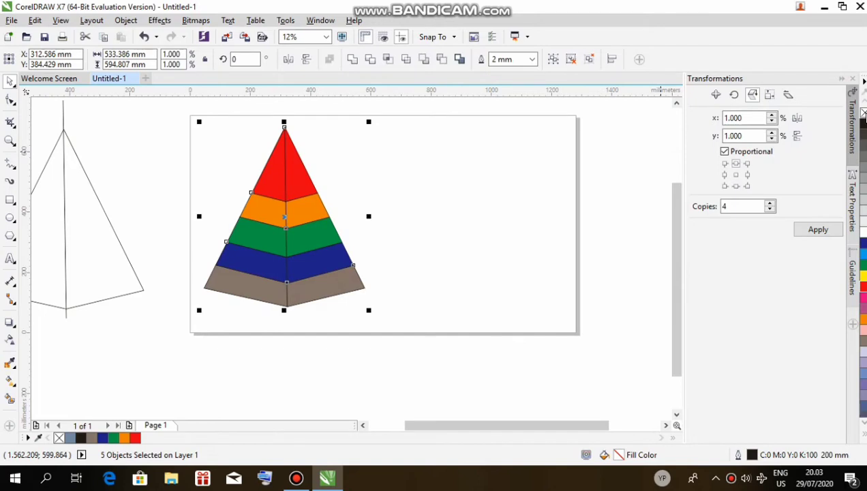
right_click(862, 113)
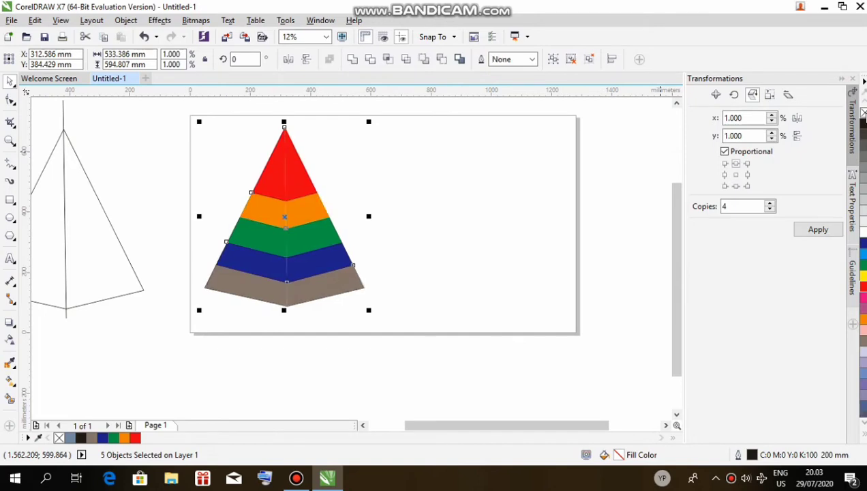
click(504, 206)
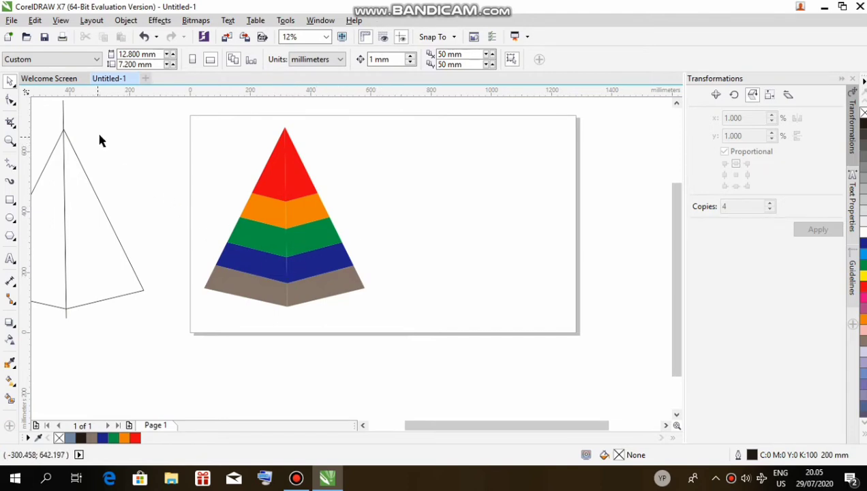
Add a drop shadow to the grey-brown bottom band, cast a short distance upward towards the blue band
click(304, 290)
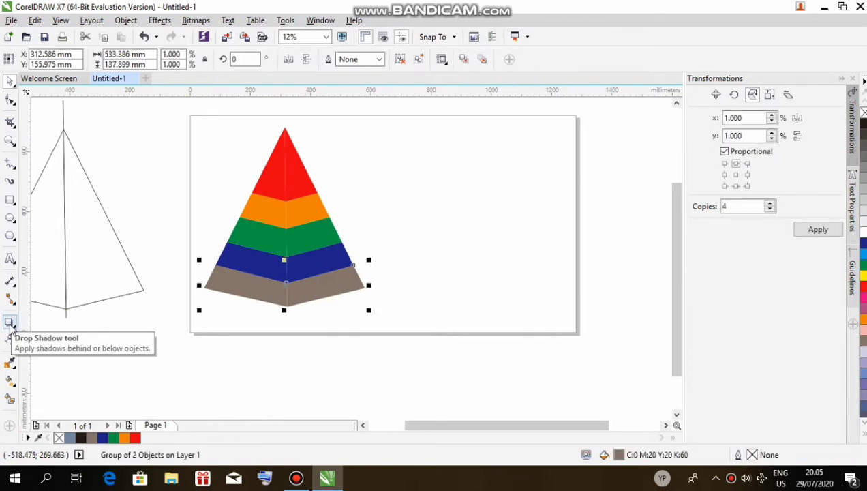
click(10, 323)
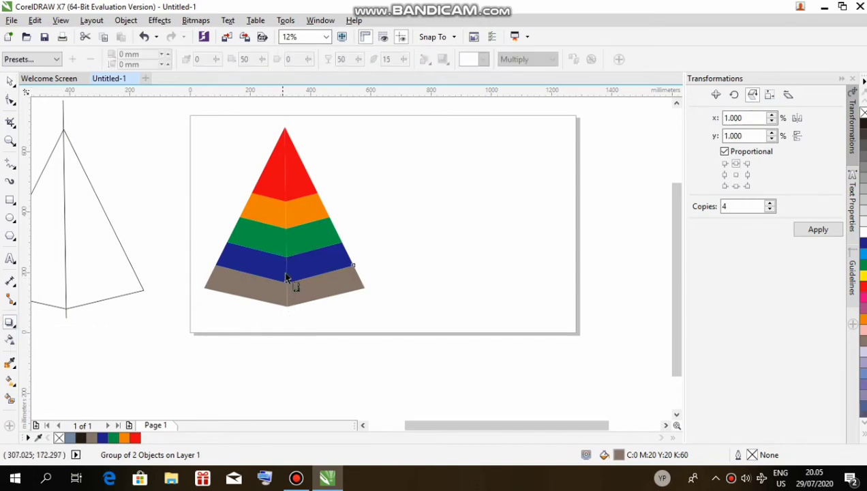
drag(286, 284, 287, 260)
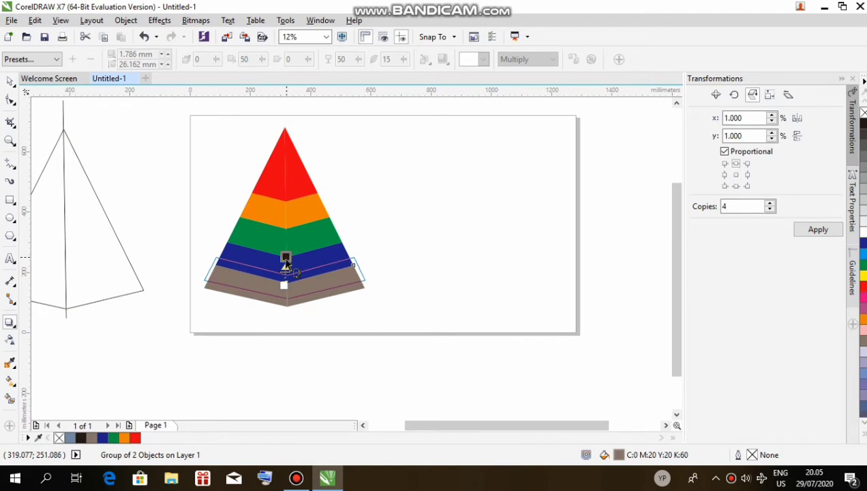
drag(286, 264, 281, 260)
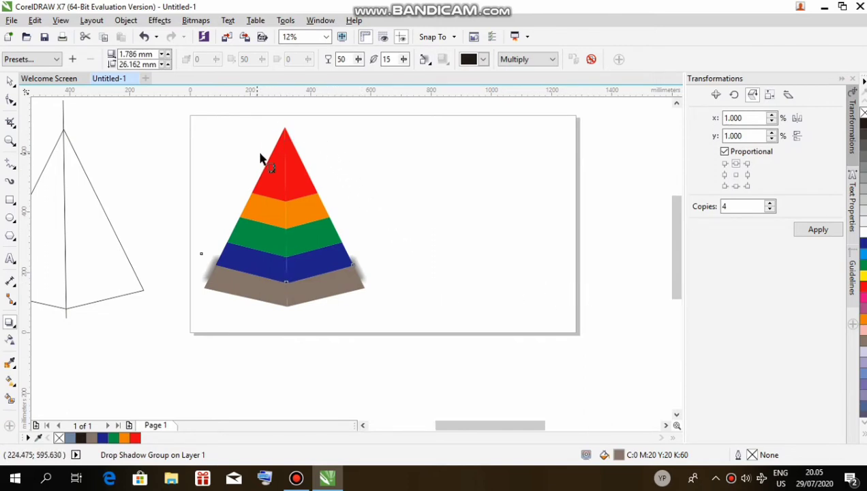
scroll(260, 156, up, 1)
drag(672, 244, 672, 277)
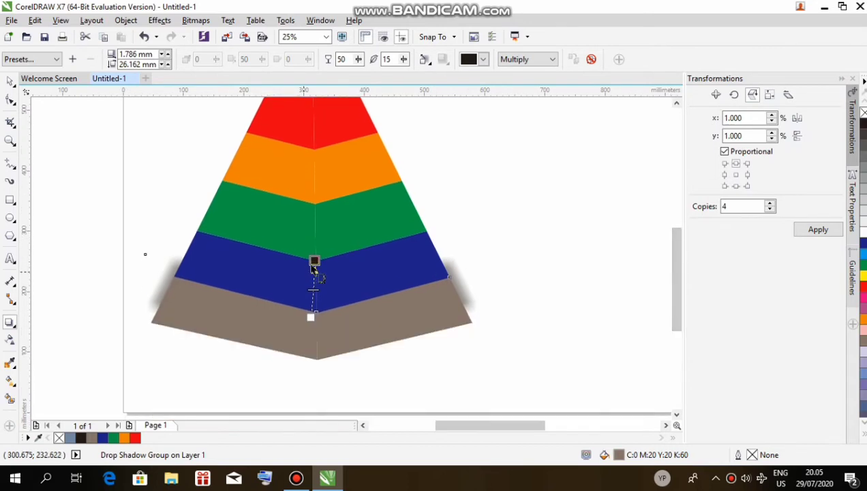
drag(314, 260, 315, 270)
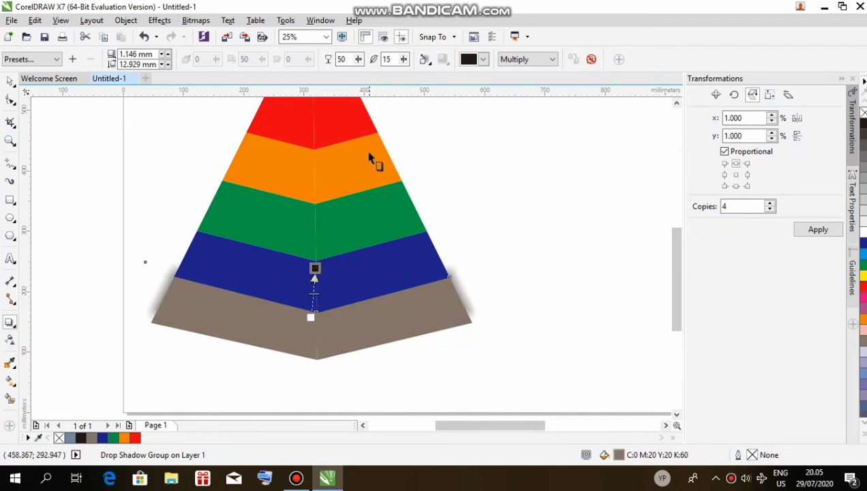
Set the grey-brown band's shadow feathering to 8 and opacity to 34, and bring the band to the front
click(404, 60)
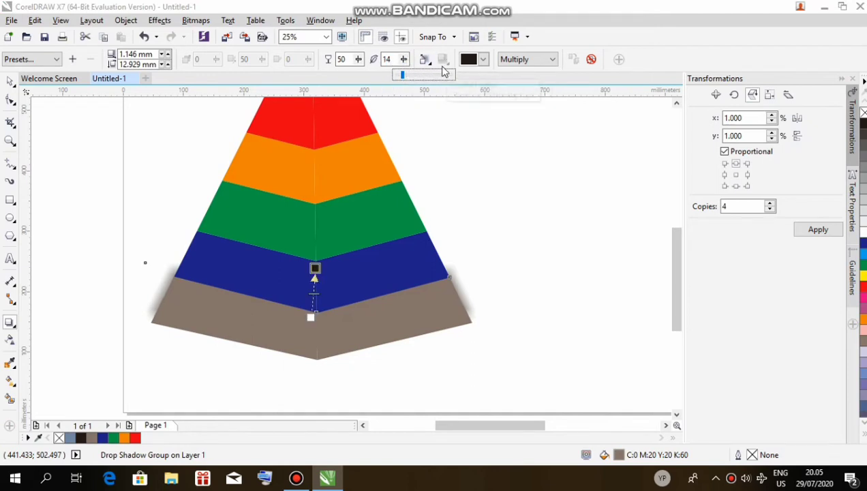
drag(404, 77, 400, 80)
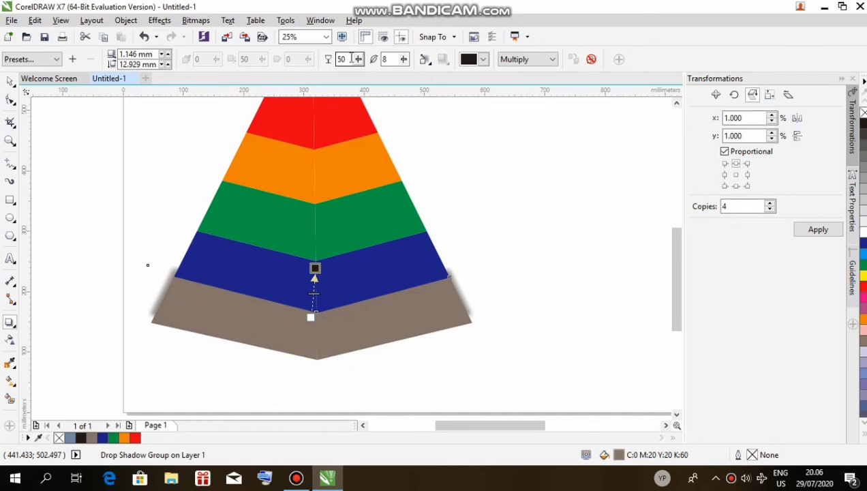
double_click(344, 60)
text(34)
key(Return)
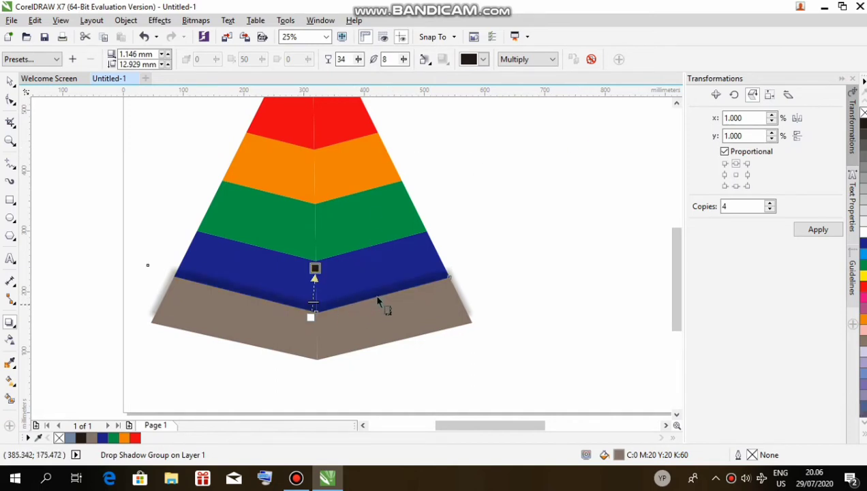
Add a drop shadow to the blue band, cast upward onto the green band
click(10, 83)
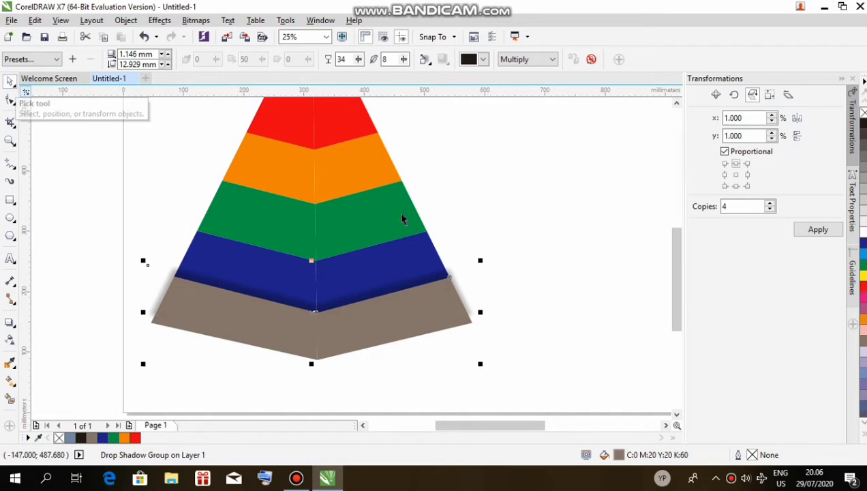
click(428, 242)
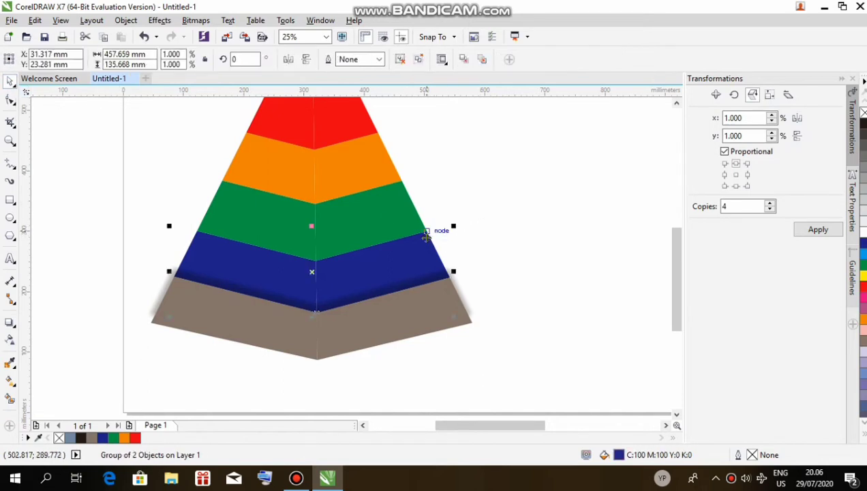
click(12, 323)
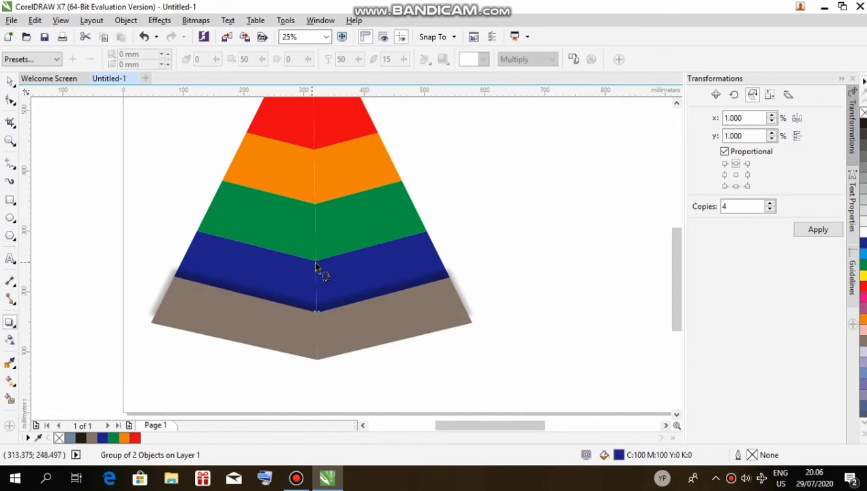
drag(315, 265, 317, 228)
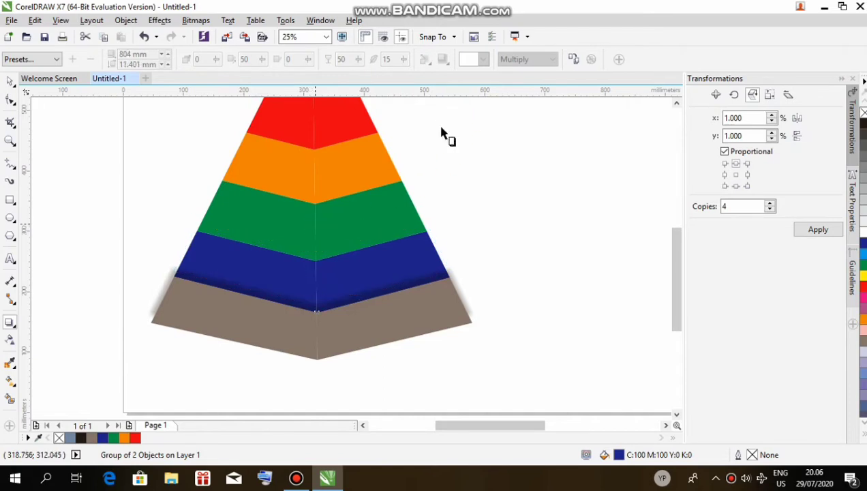
Set the blue band's shadow feathering to 8 and opacity to 34, and bring the band to the front
double_click(386, 60)
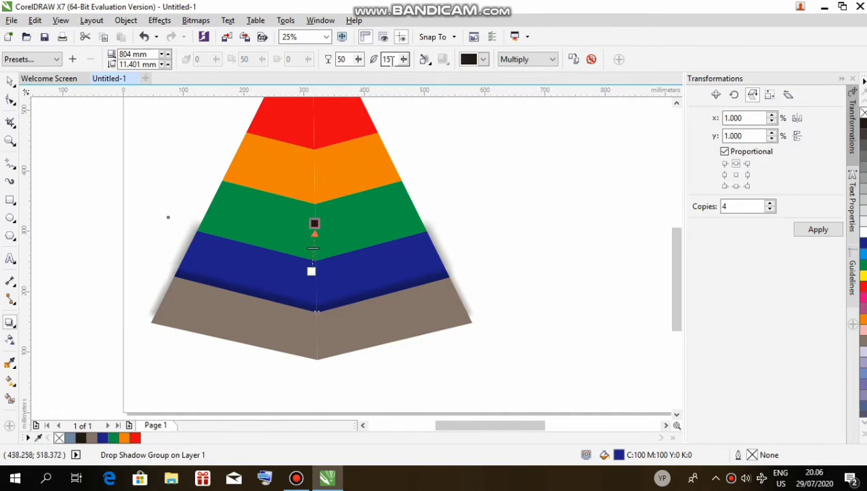
text(8)
key(Return)
drag(347, 59, 328, 60)
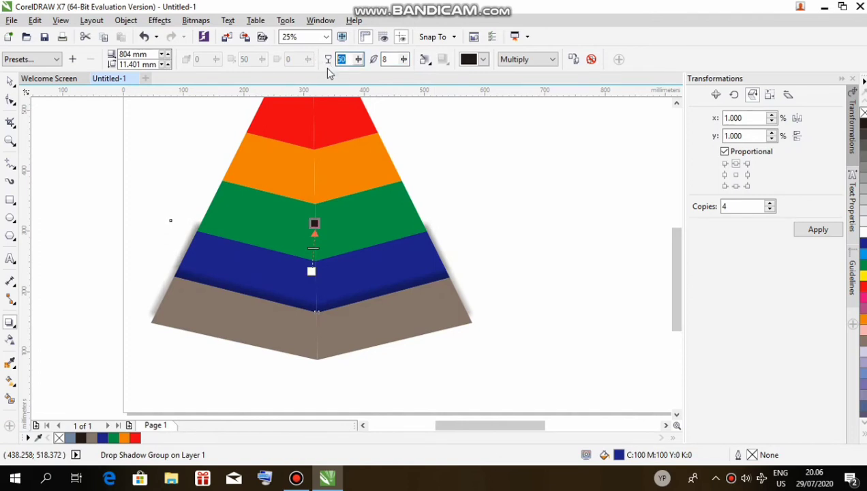
key(Return)
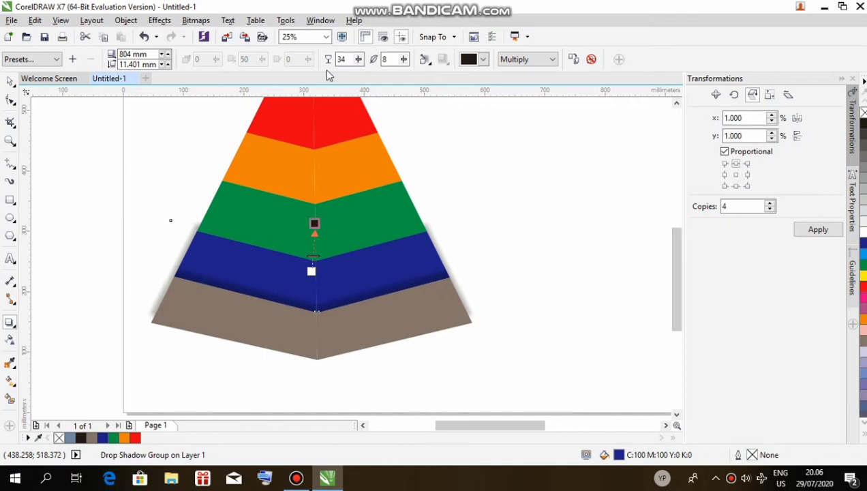
key(shift+Page_Up)
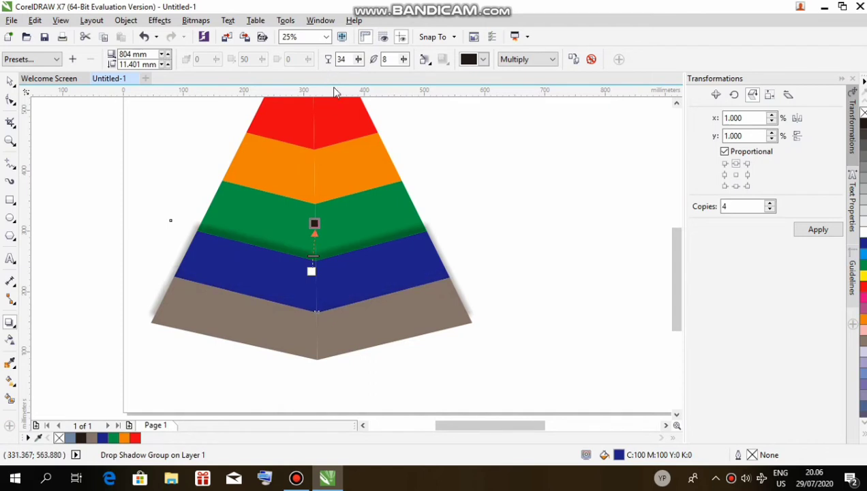
Bring the grey-brown bottom band and its shadow in front of the blue band
click(11, 82)
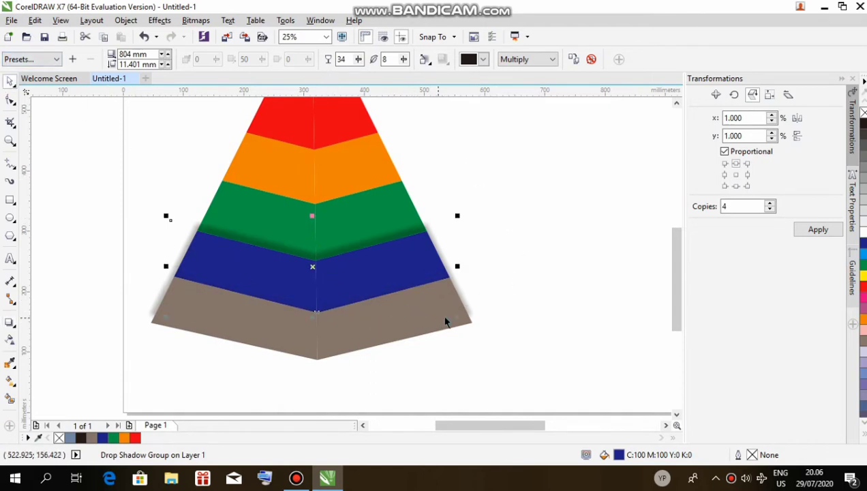
click(367, 333)
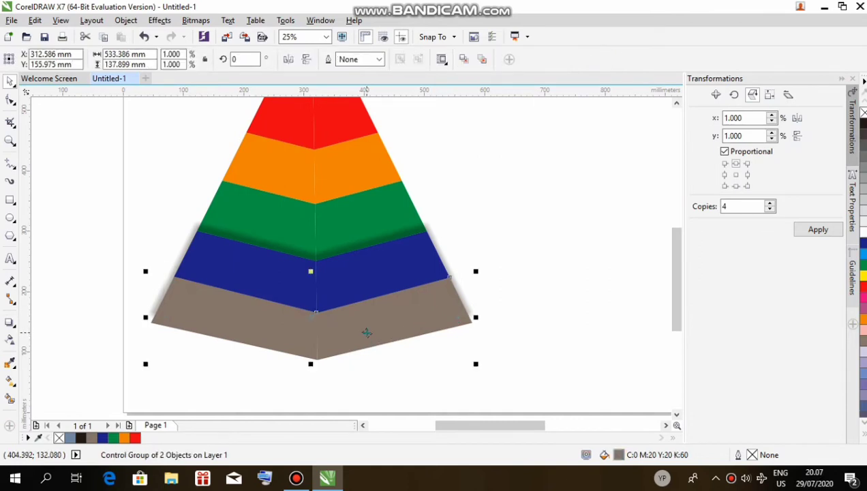
click(367, 333)
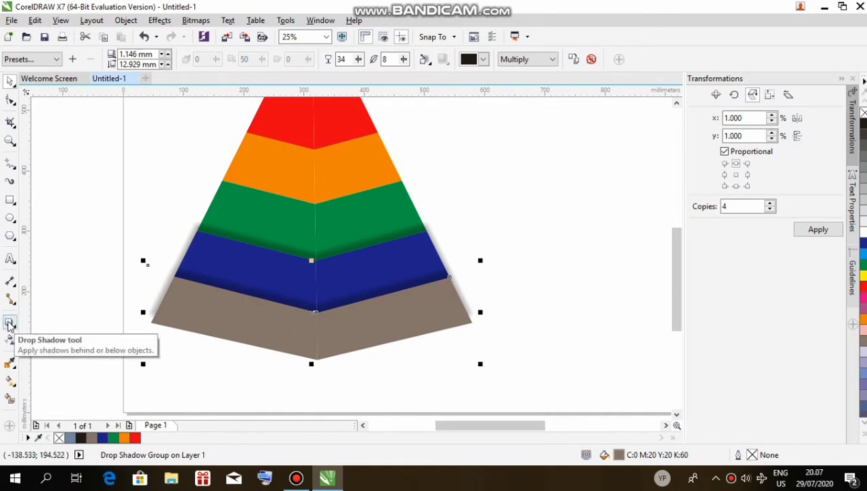
Add a drop shadow to the green band, cast upward onto the orange band
click(382, 207)
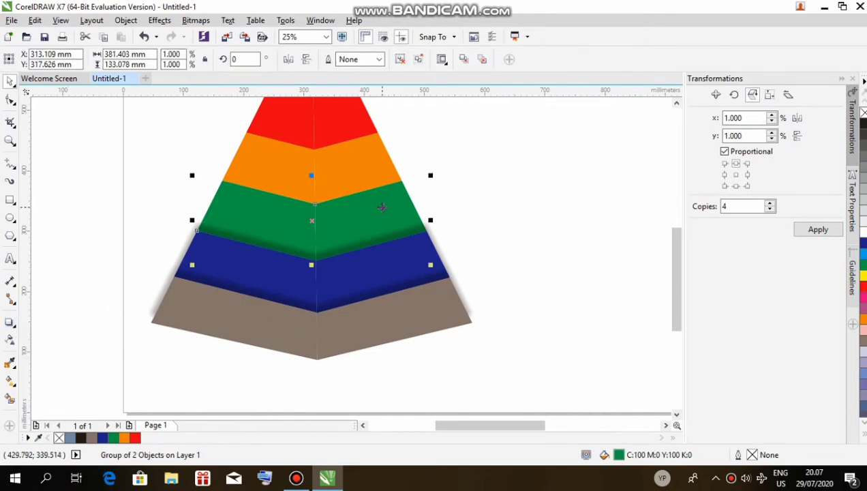
click(9, 323)
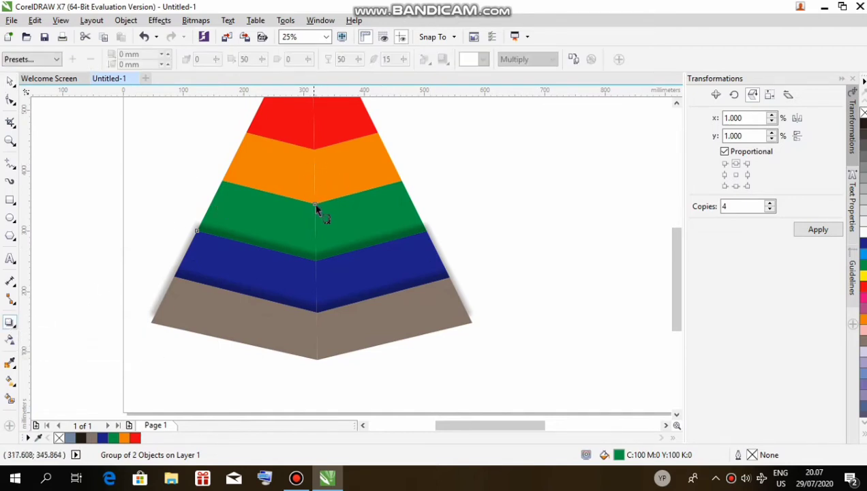
drag(314, 205, 316, 171)
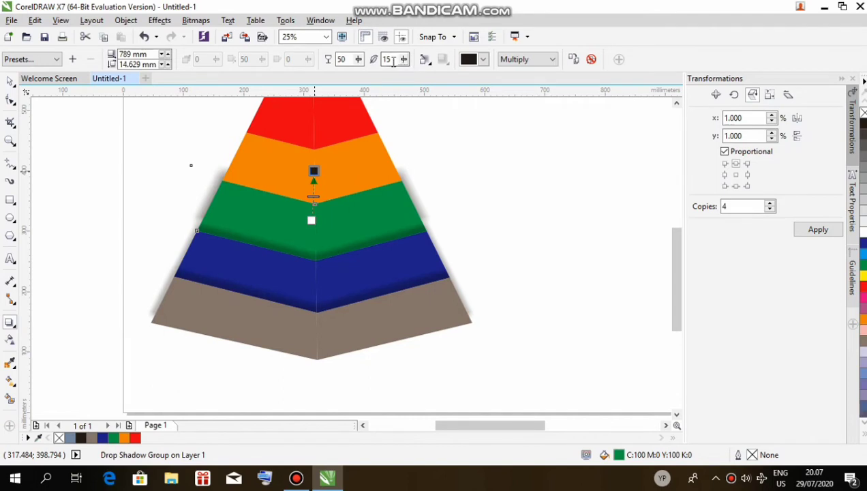
Set the green band's shadow feathering to 8 and opacity to 34, and bring the band to the front
double_click(393, 61)
text(8)
double_click(349, 59)
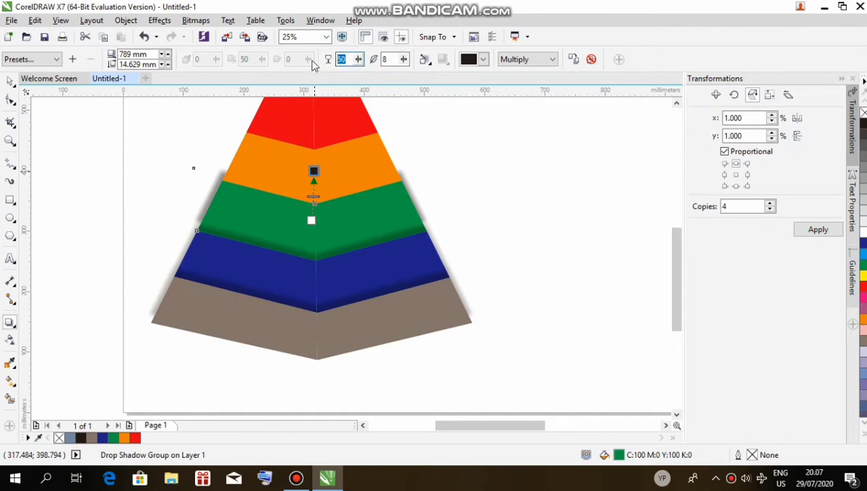
text(34)
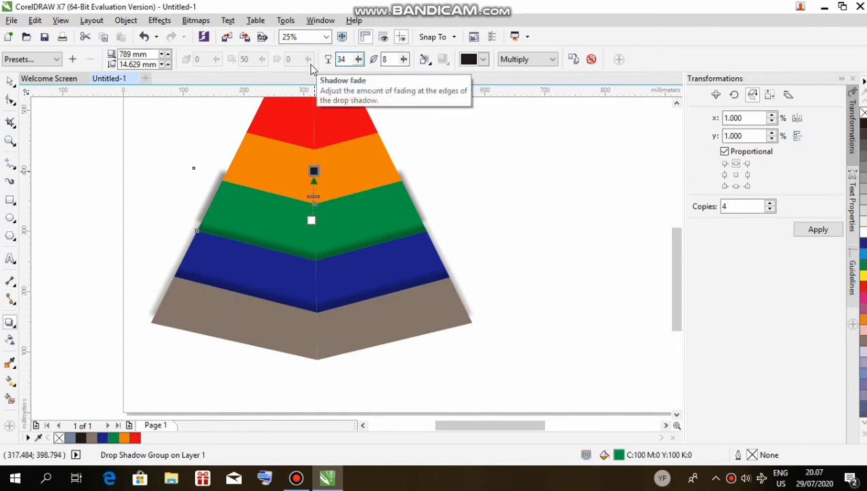
key(Return)
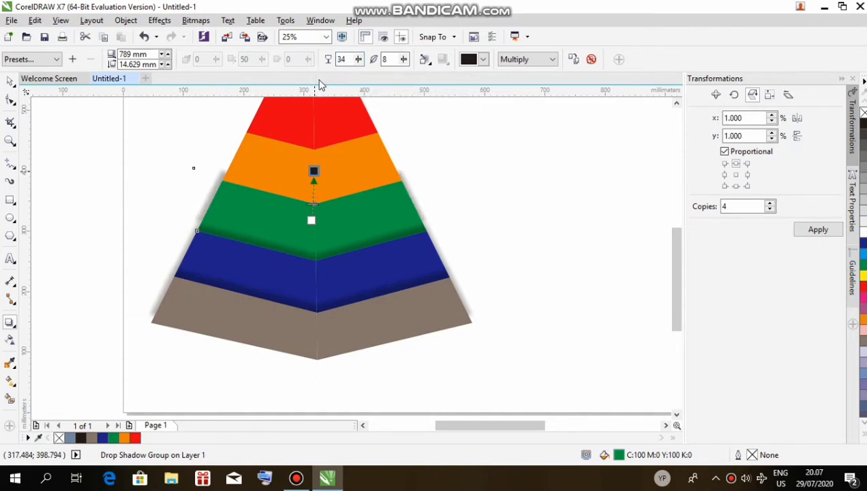
key(shift+Page_Up)
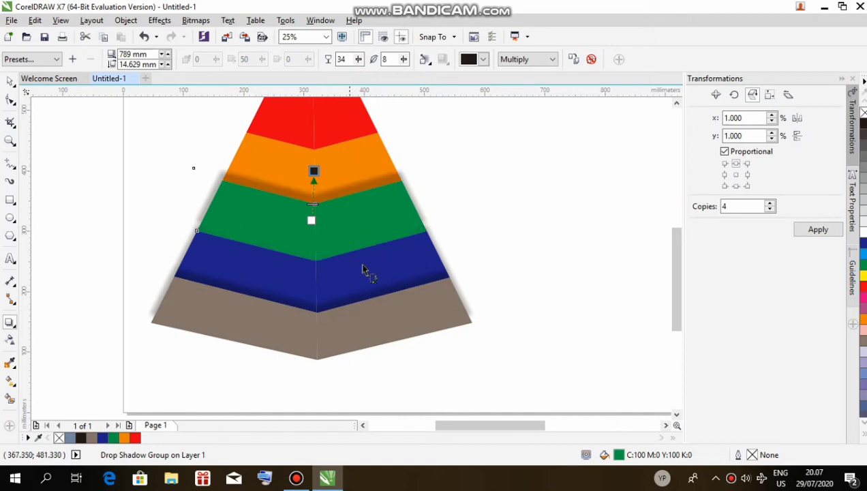
Bring the blue band with its shadow in front of the green band, and the grey-brown band in front of the blue one
click(9, 81)
click(354, 275)
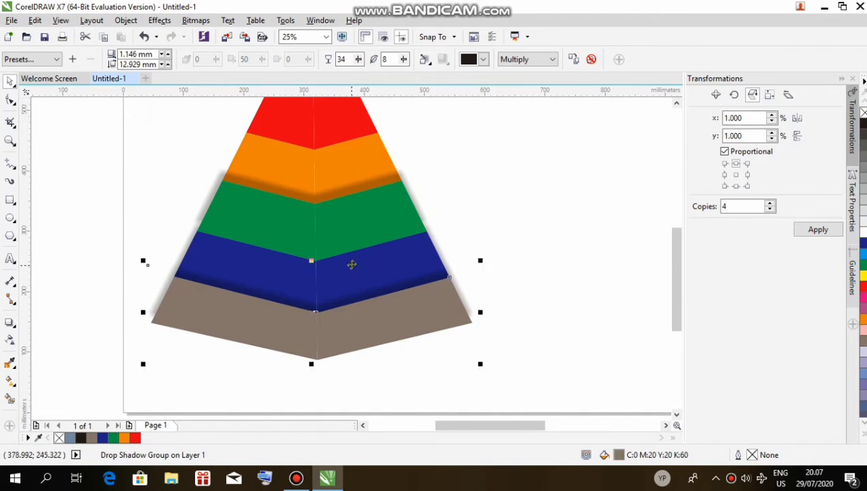
click(404, 245)
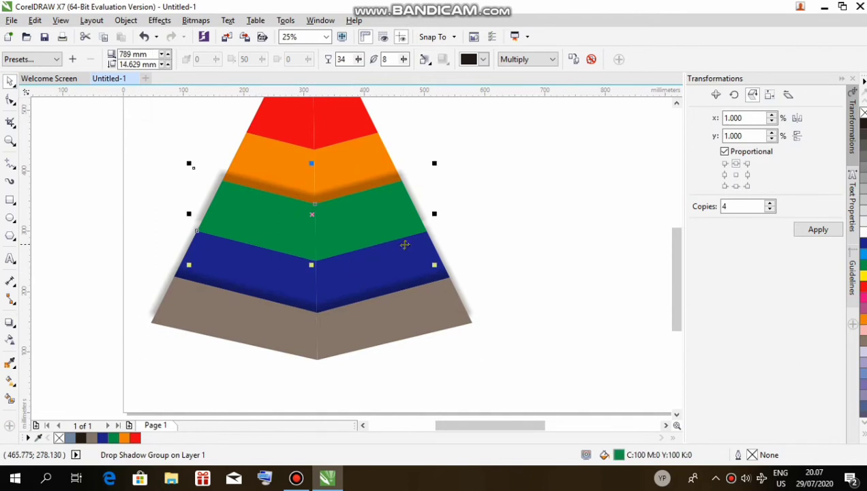
click(446, 250)
click(429, 245)
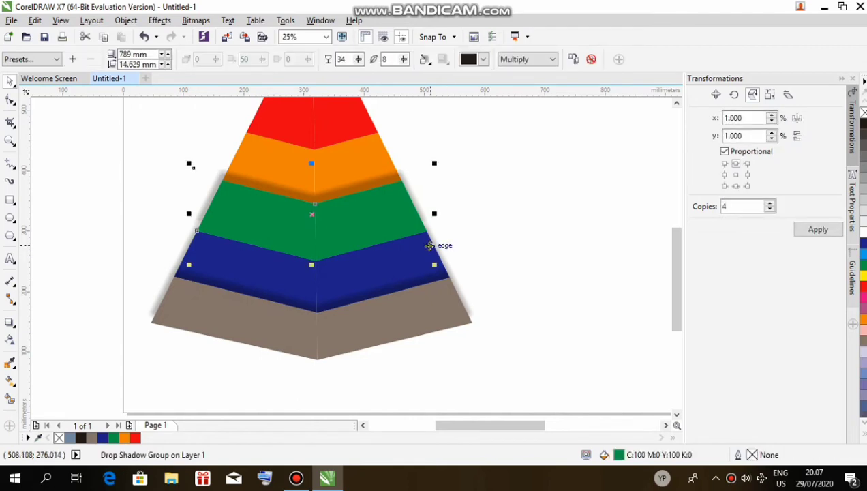
click(443, 267)
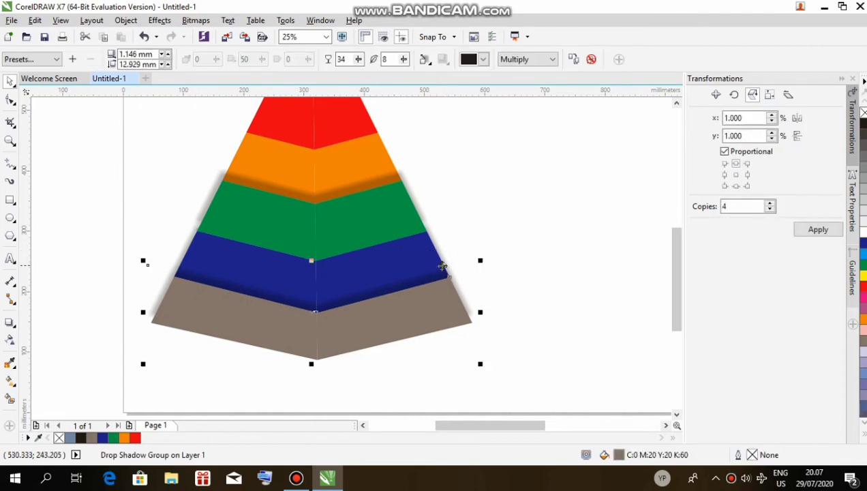
click(434, 260)
click(433, 262)
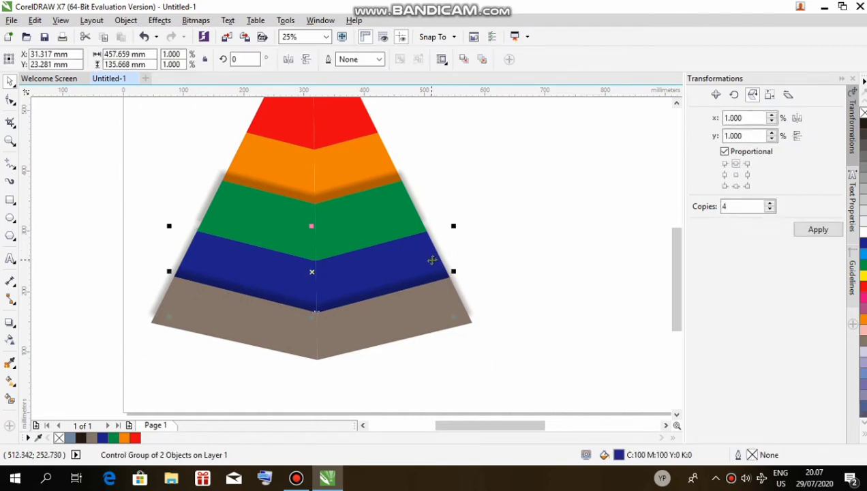
click(430, 259)
click(327, 346)
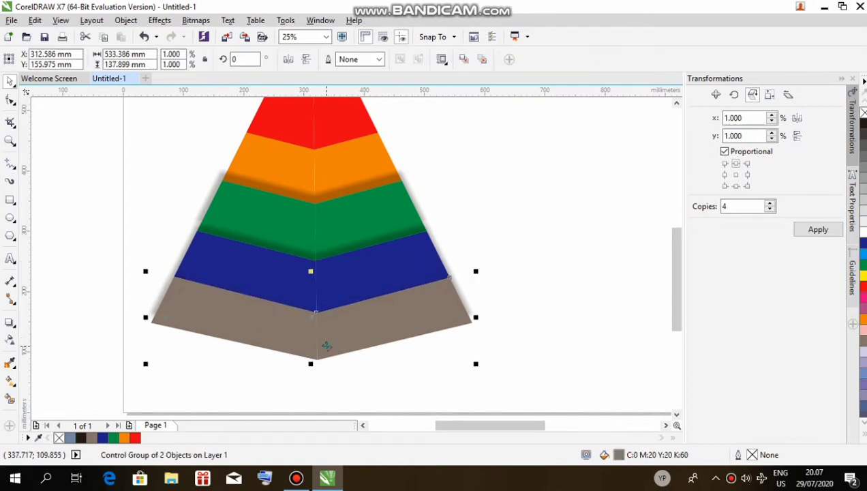
click(326, 346)
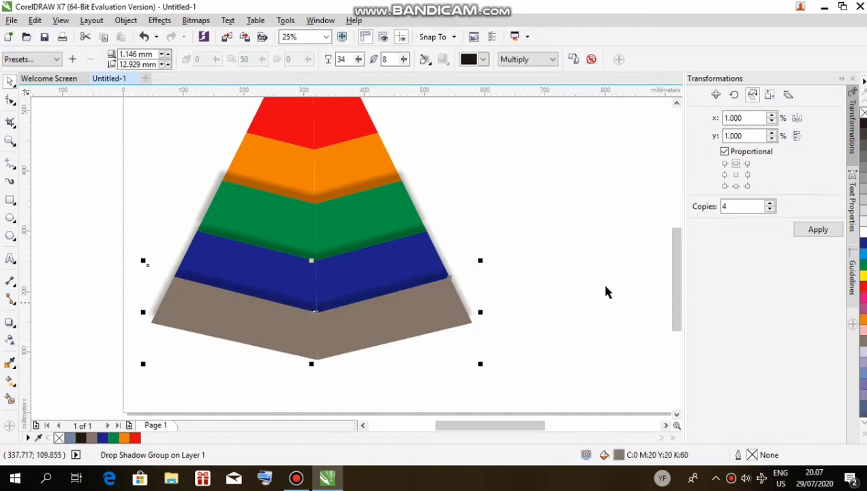
Add a drop shadow to the orange band, cast upward onto the red top section
drag(679, 278, 676, 251)
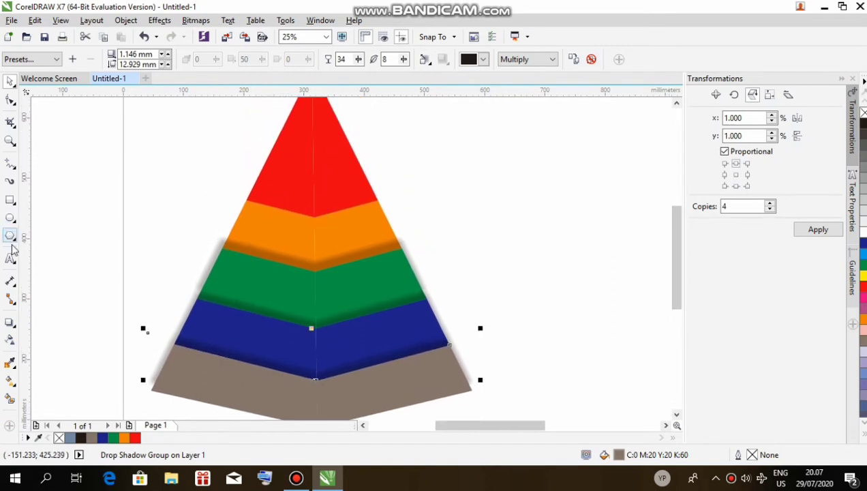
click(8, 324)
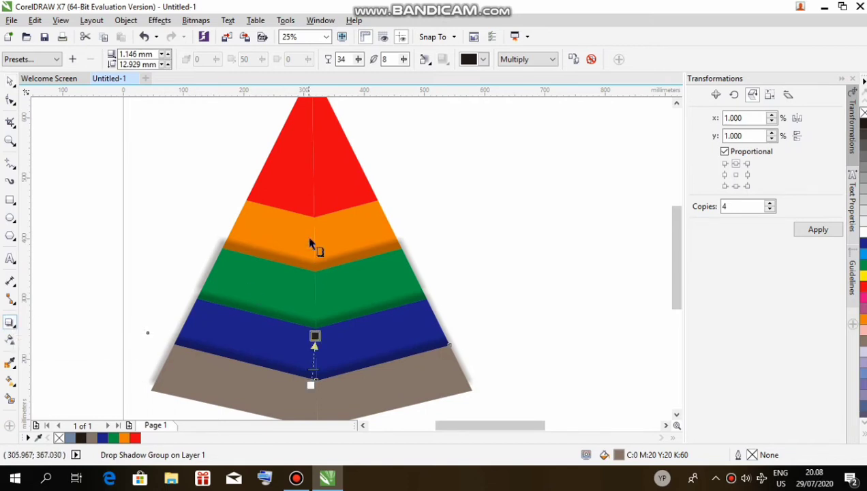
click(10, 81)
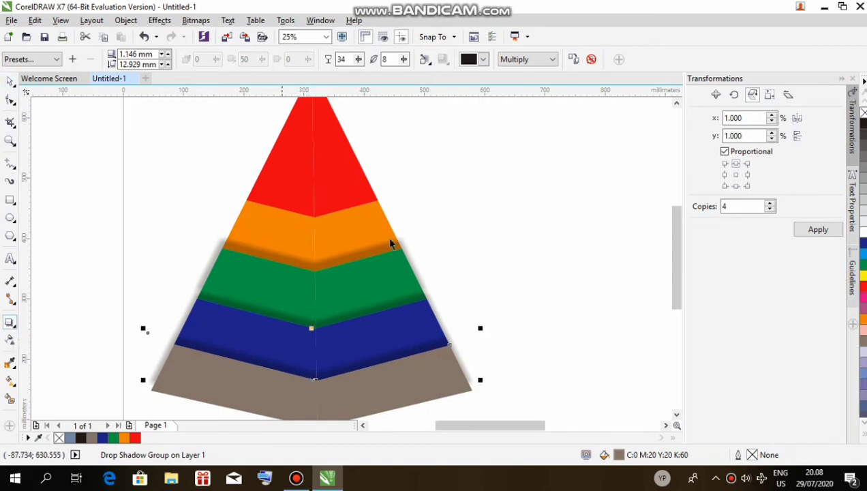
click(337, 228)
click(8, 324)
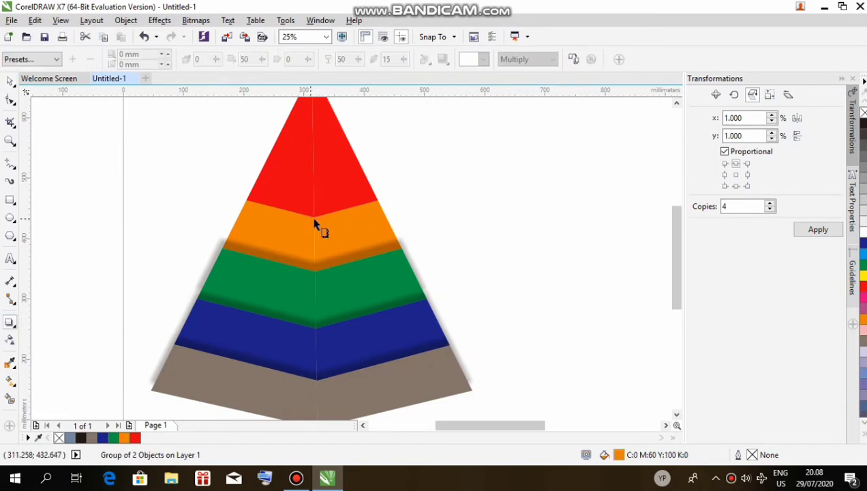
drag(314, 225, 311, 194)
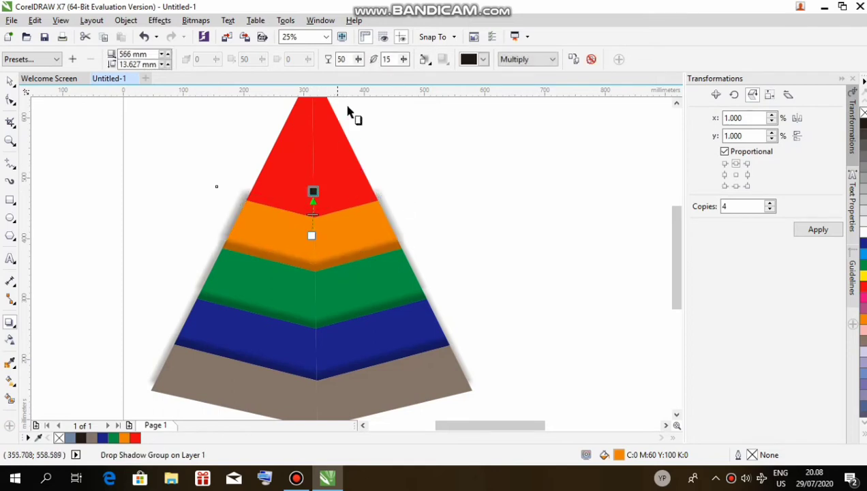
Set the orange band's shadow feathering to 8 and opacity to 34, and bring the band to the front
double_click(386, 59)
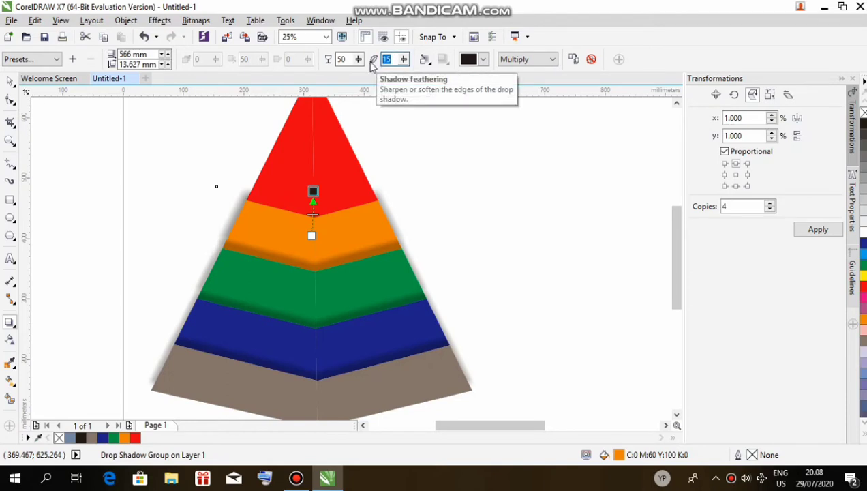
text(8)
double_click(343, 60)
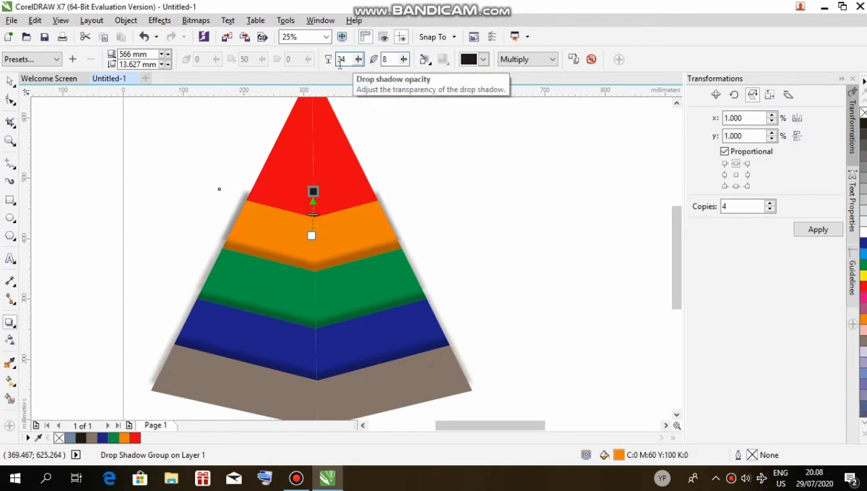
text(34)
key(Return)
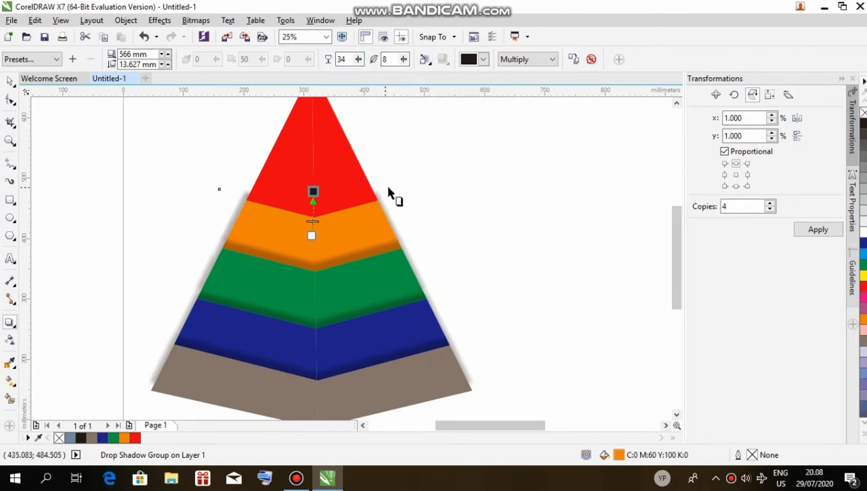
key(shift+Page_Up)
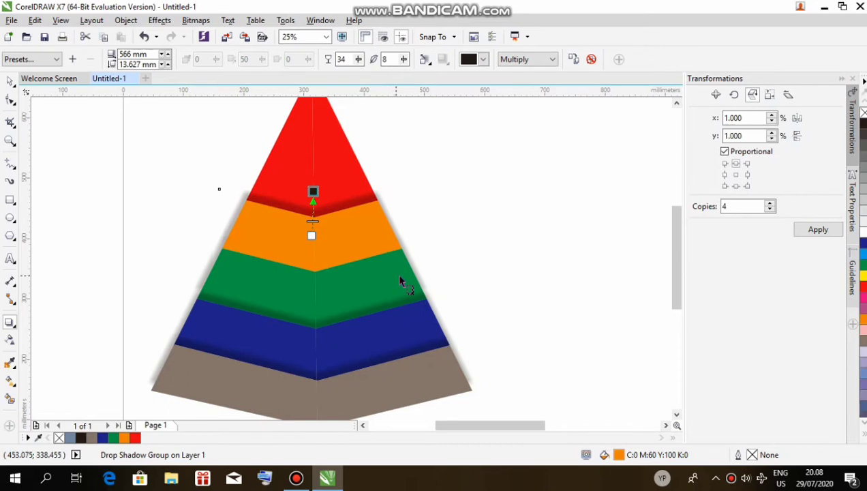
Bring the green band and its shadow in front of the orange band
click(400, 279)
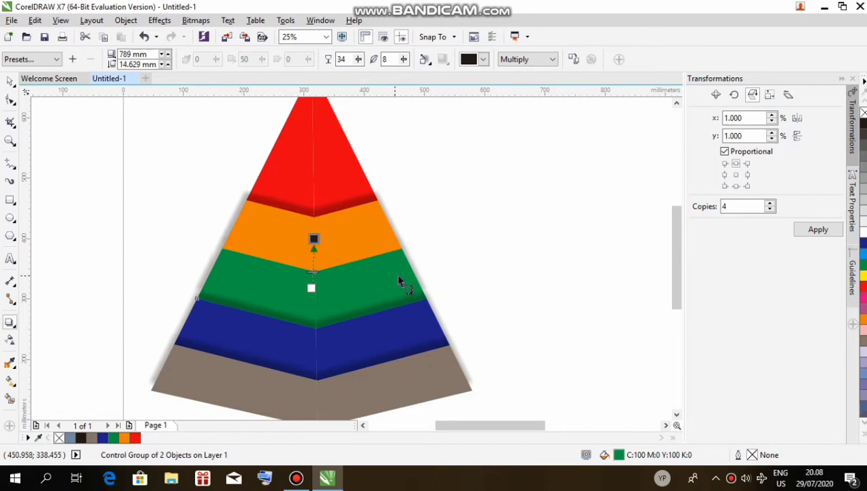
click(10, 84)
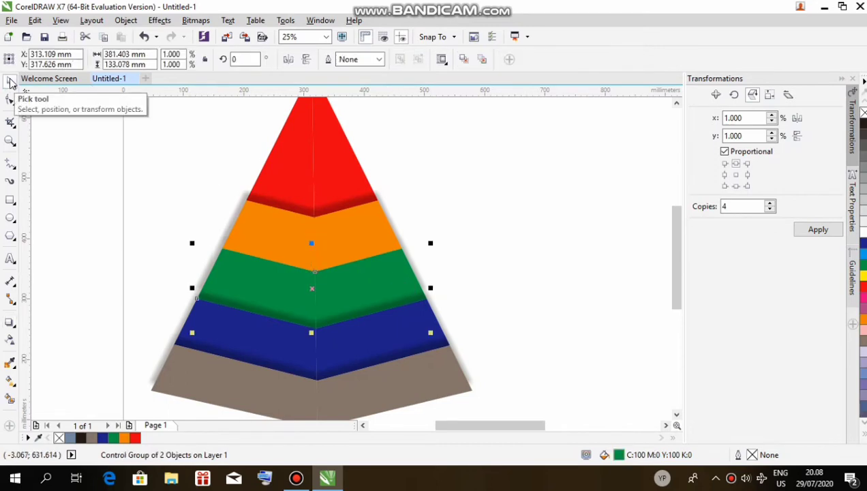
key(shift+Page_Up)
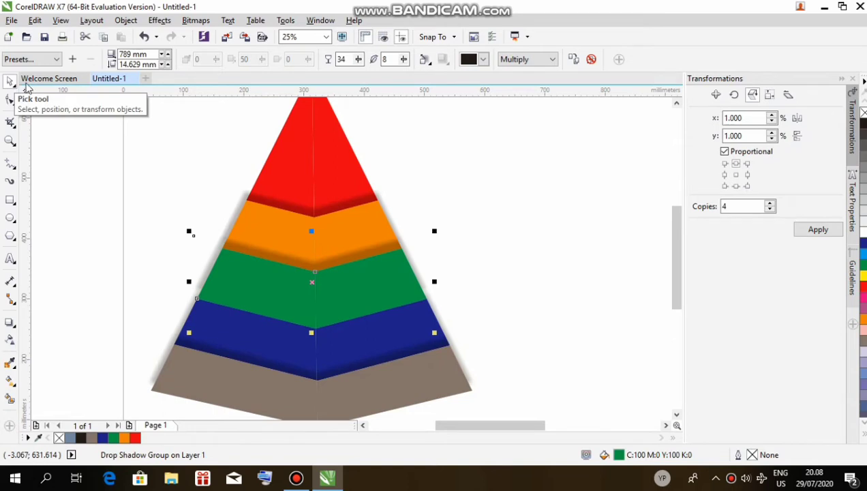
Restack the two lowest bands with their shadows, bringing the blue band to the front and the grey-brown band above it
click(340, 346)
click(417, 324)
click(442, 336)
click(439, 327)
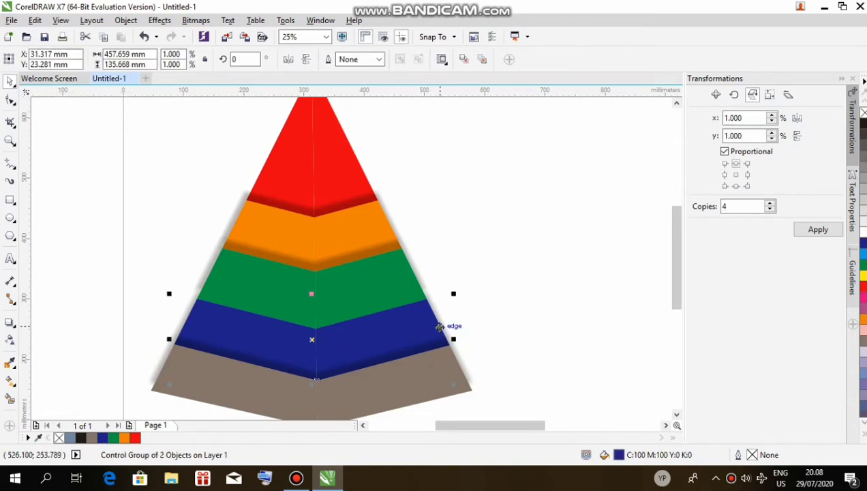
click(454, 321)
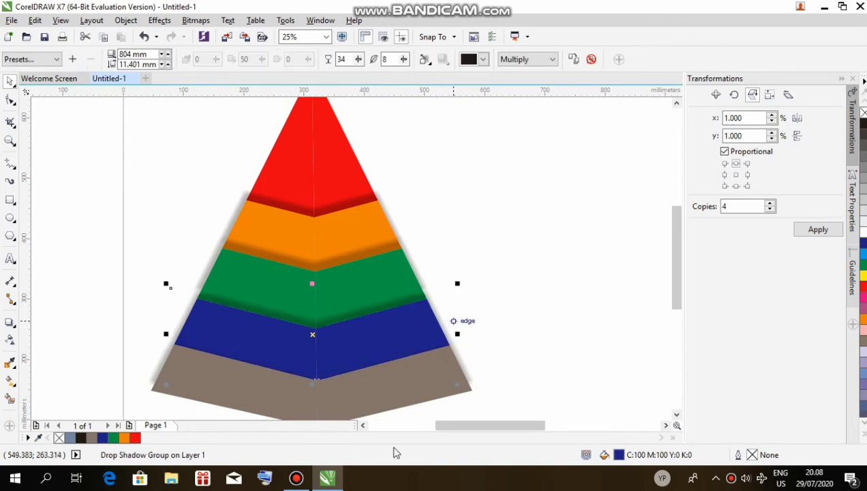
click(382, 395)
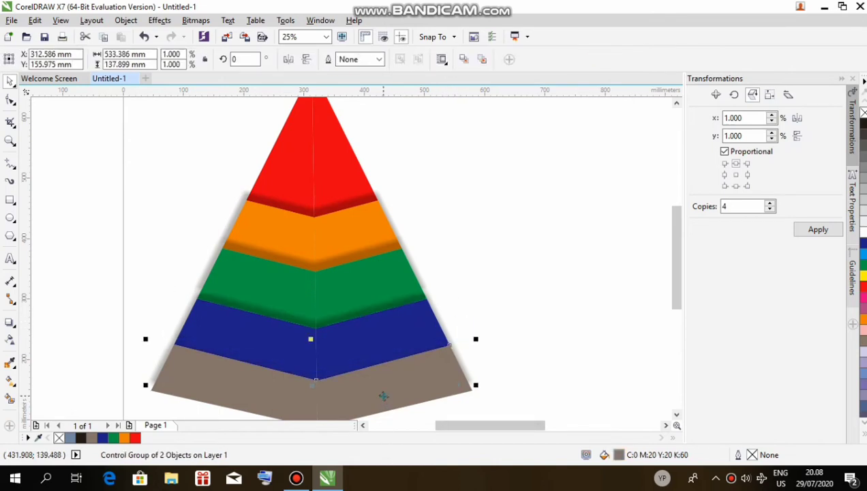
click(383, 396)
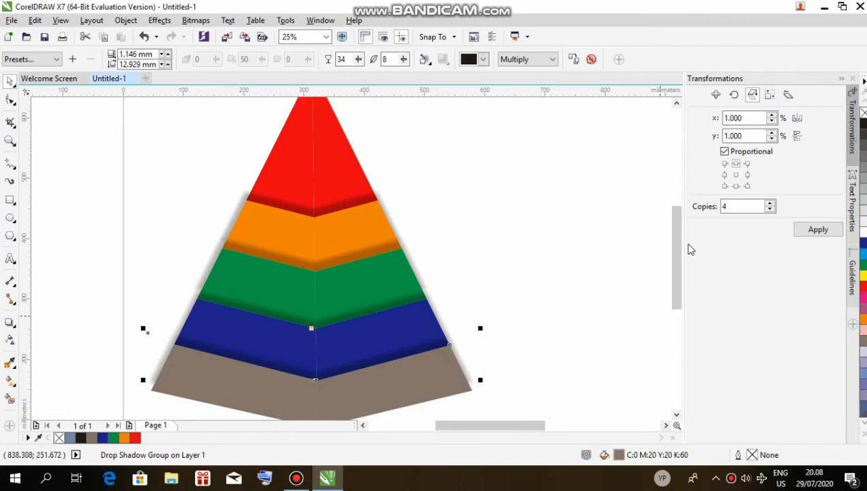
Draw a rectangle about 567 mm wide and 94 mm high, extending right from the blue band's right edge down to the grey-brown band's lower corner
scroll(410, 198, down, 2)
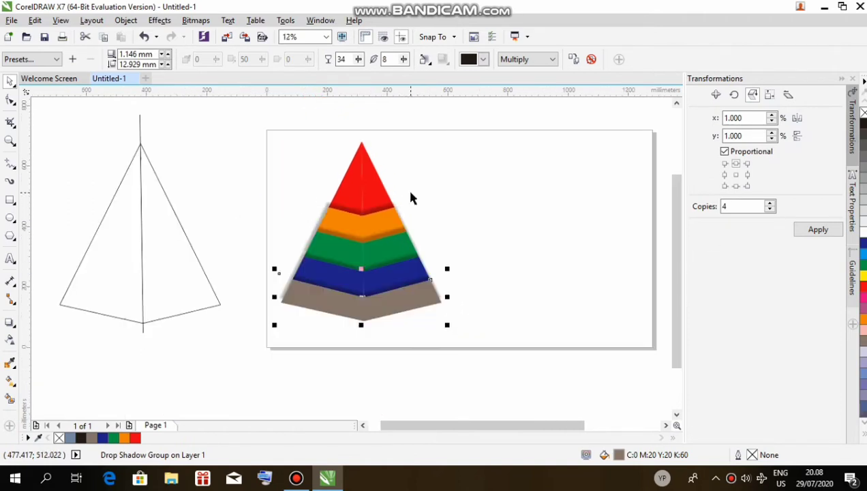
click(526, 278)
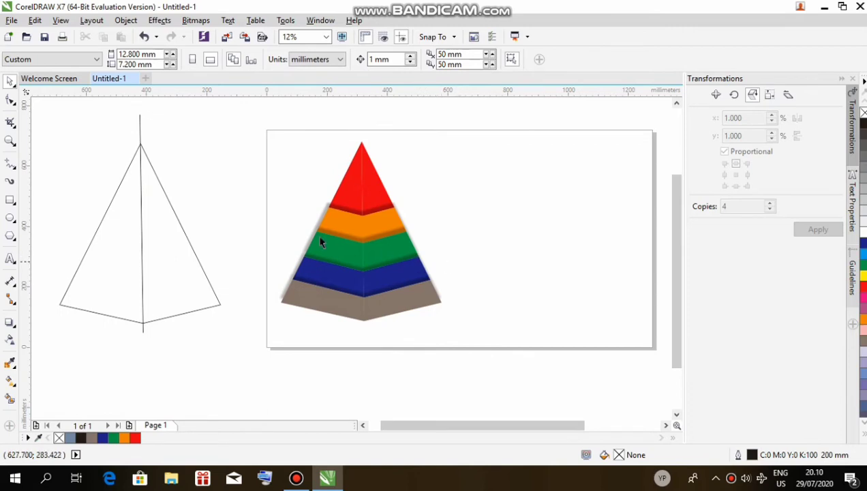
scroll(430, 266, up, 2)
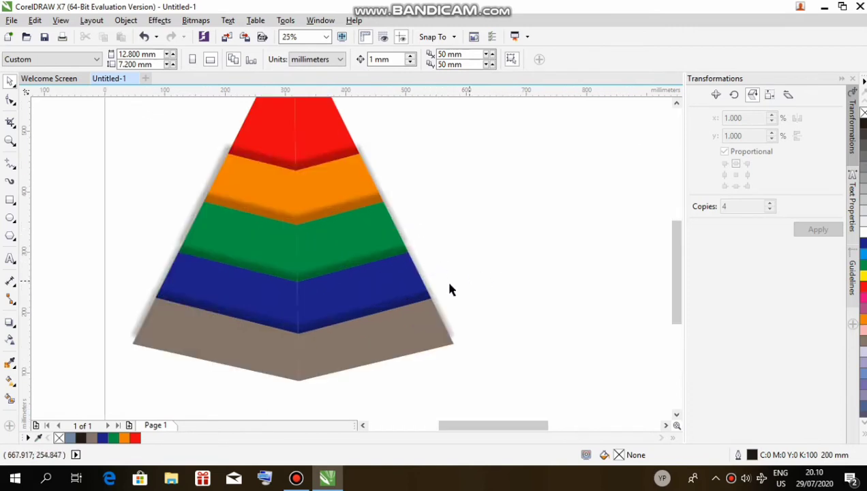
click(10, 200)
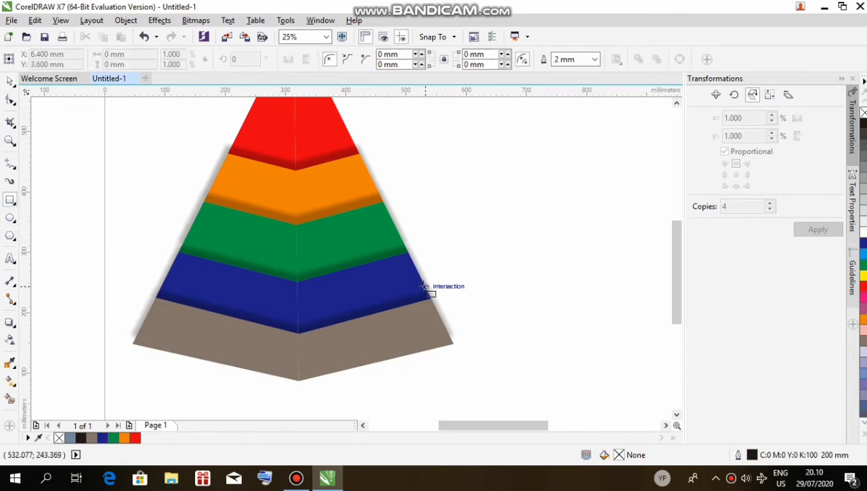
mouse_move(425, 286)
mouse_down()
mouse_move(486, 347)
mouse_move(675, 344)
mouse_move(604, 343)
mouse_move(614, 343)
mouse_up()
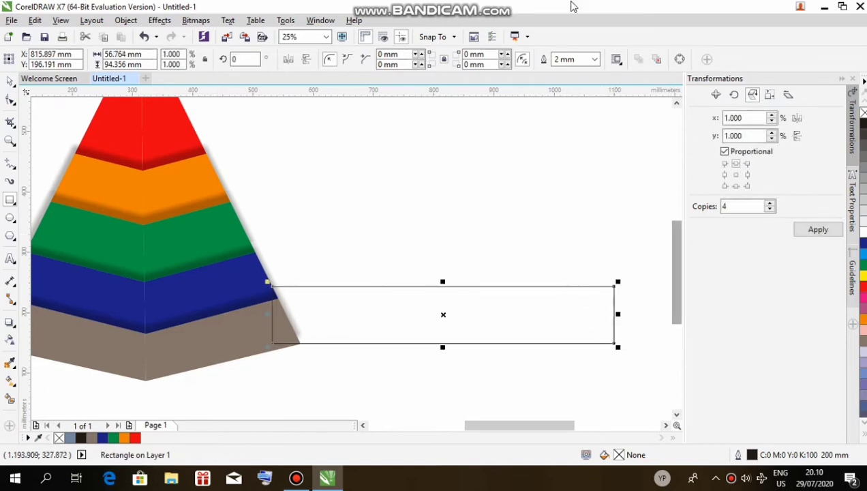
Add four vertically mirrored copies of the rectangle, stacked upwards edge to edge from the original
scroll(590, 219, down, 1)
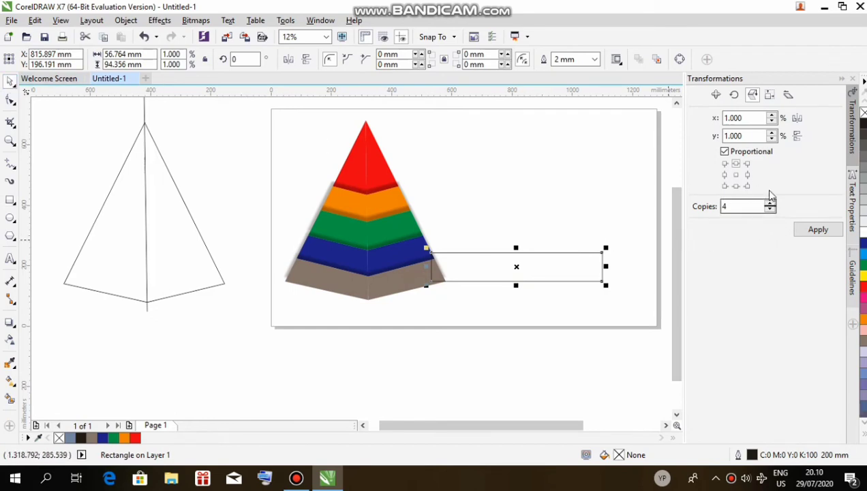
click(770, 209)
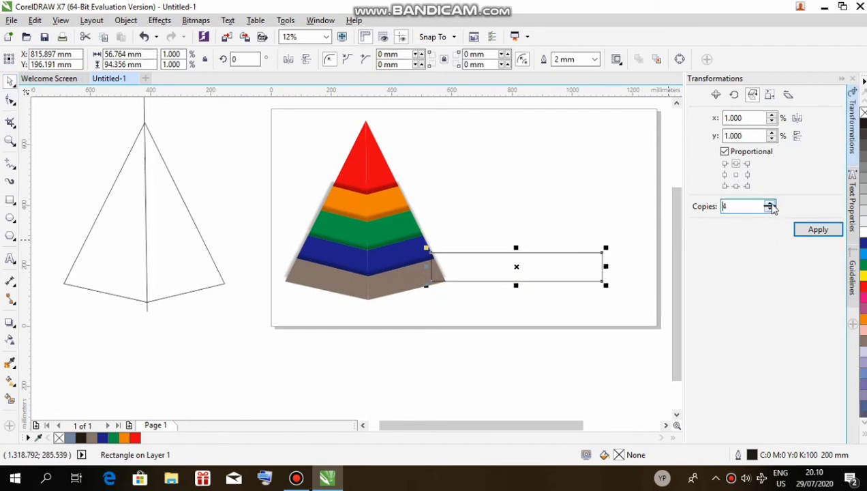
click(798, 137)
click(819, 230)
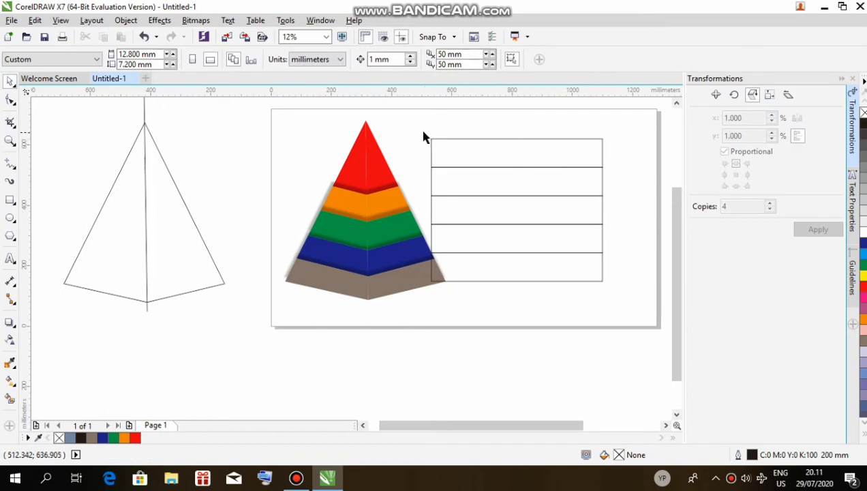
Move all five rectangles left so their left edges follow the pyramid's centre line and their base meets the grey-brown band's right corner
drag(417, 126, 629, 289)
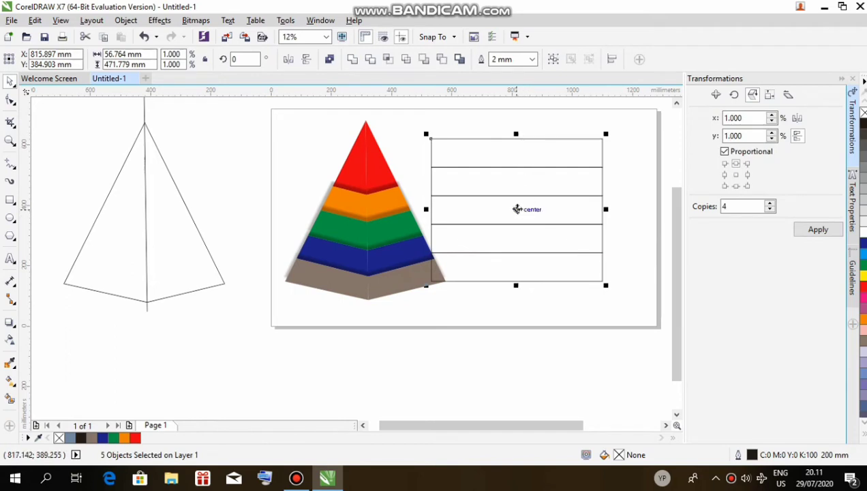
drag(515, 209, 452, 209)
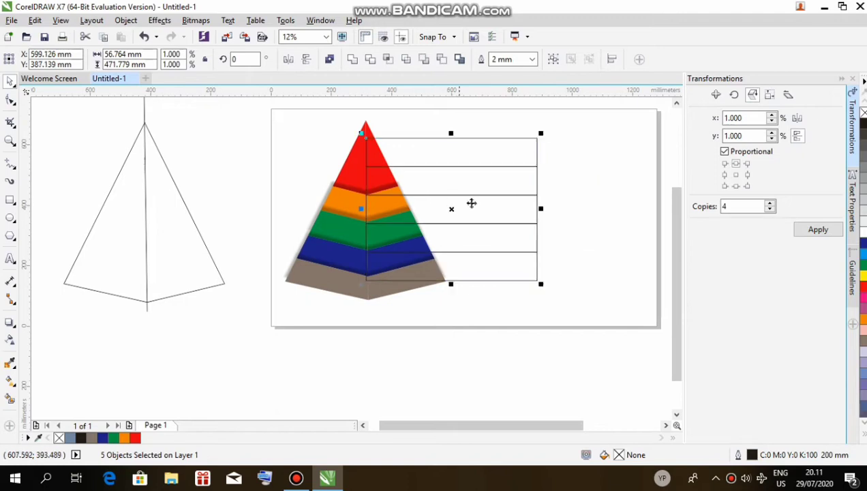
scroll(484, 273, up, 2)
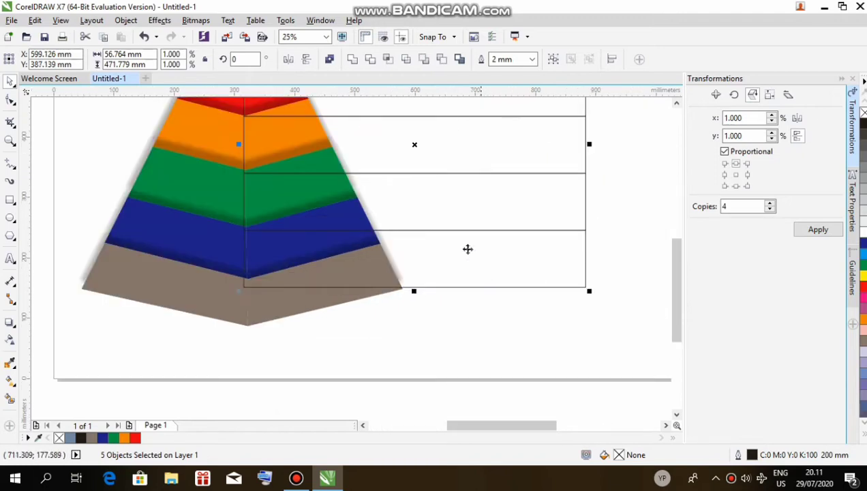
mouse_move(414, 146)
mouse_down()
mouse_move(416, 154)
mouse_move(412, 139)
mouse_move(416, 145)
mouse_up()
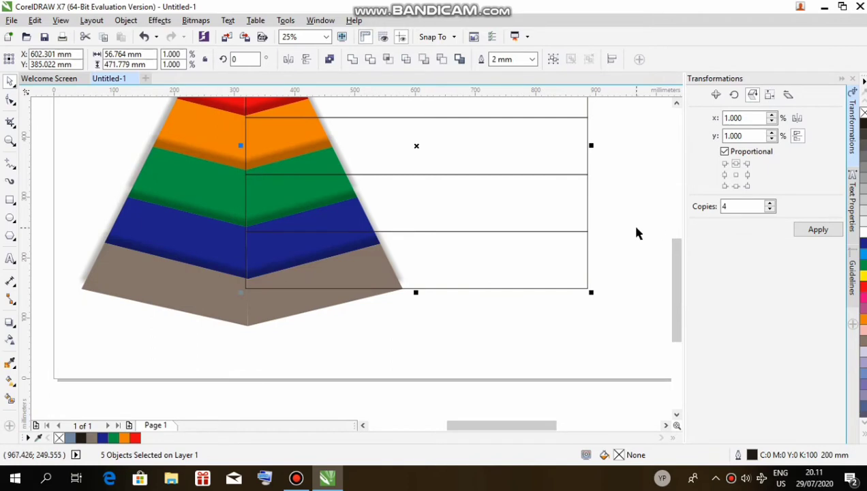
scroll(620, 225, down, 1)
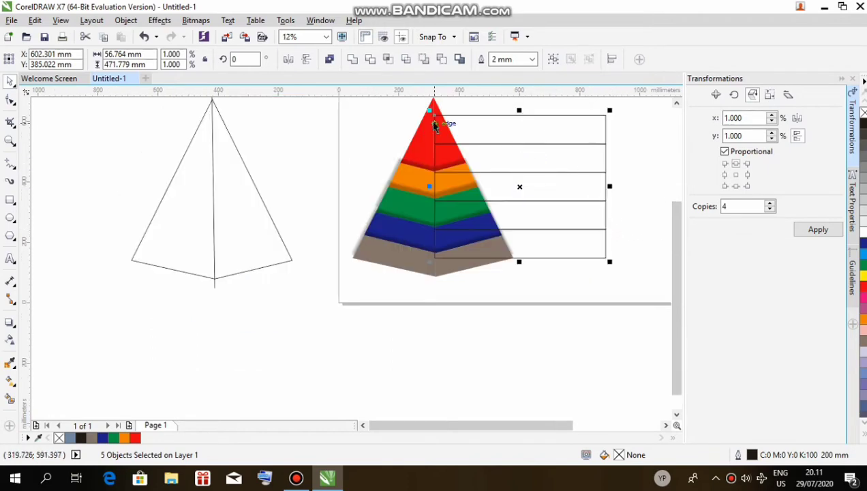
scroll(434, 125, up, 1)
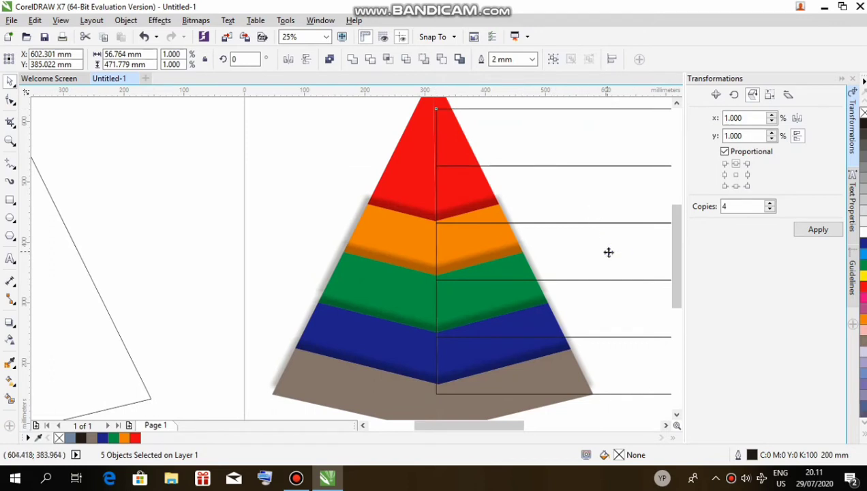
drag(608, 252, 602, 256)
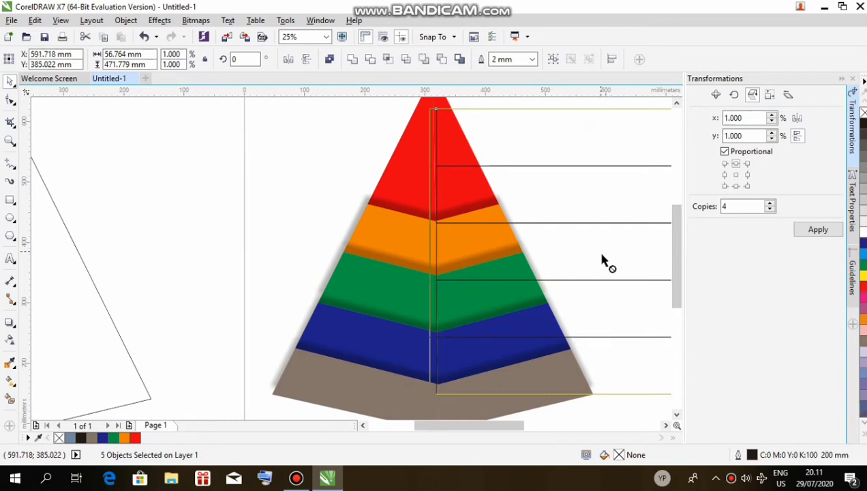
key(Escape)
Try to stretch the rectangle stack up to the pyramid's apex, about 530 mm high, and shift it slightly right
drag(676, 263, 676, 258)
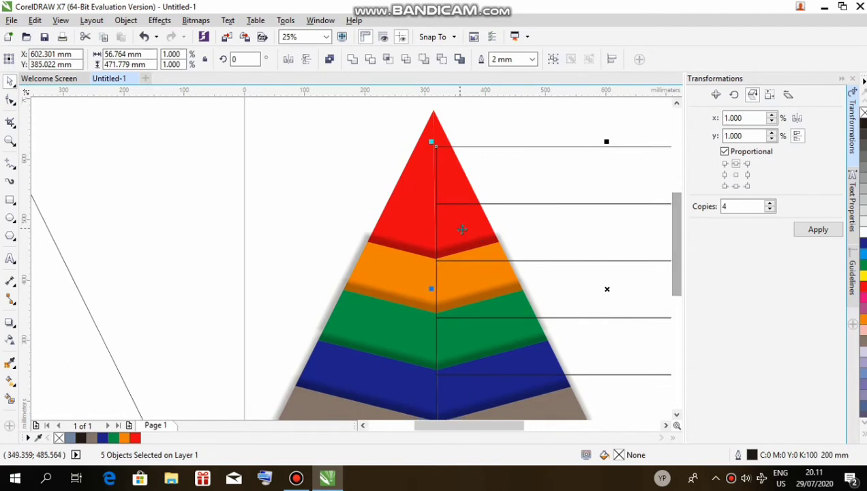
scroll(462, 230, down, 1)
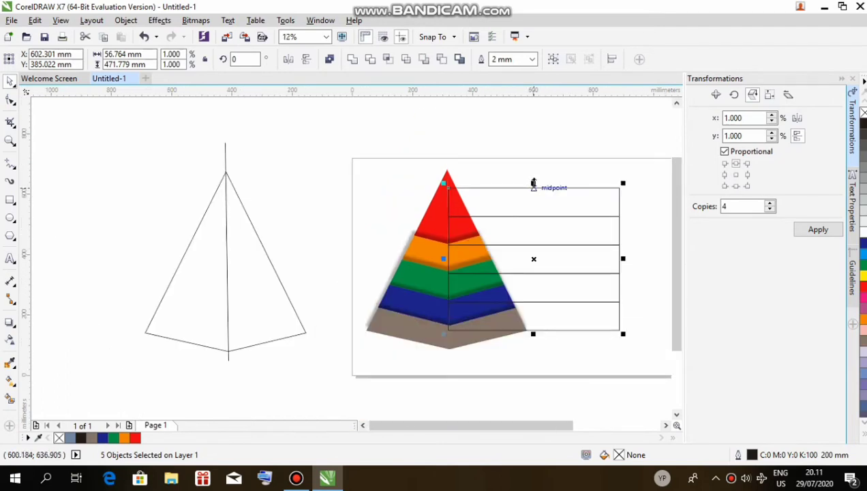
drag(534, 183, 515, 165)
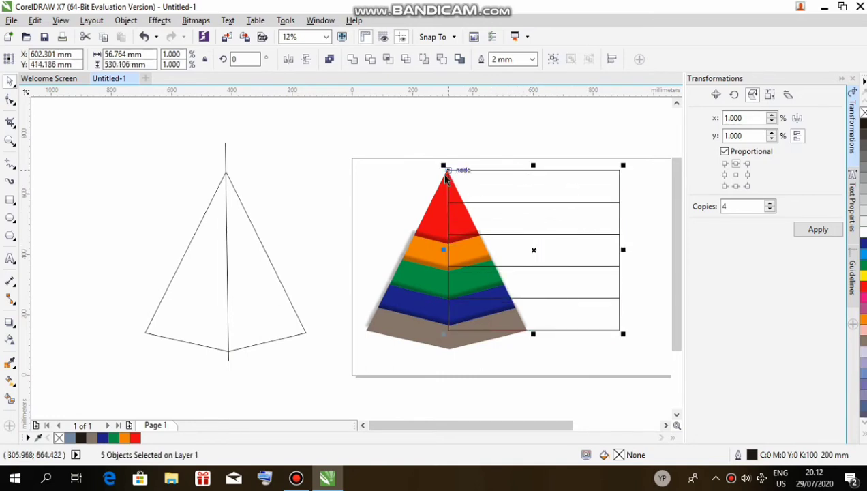
scroll(448, 174, up, 2)
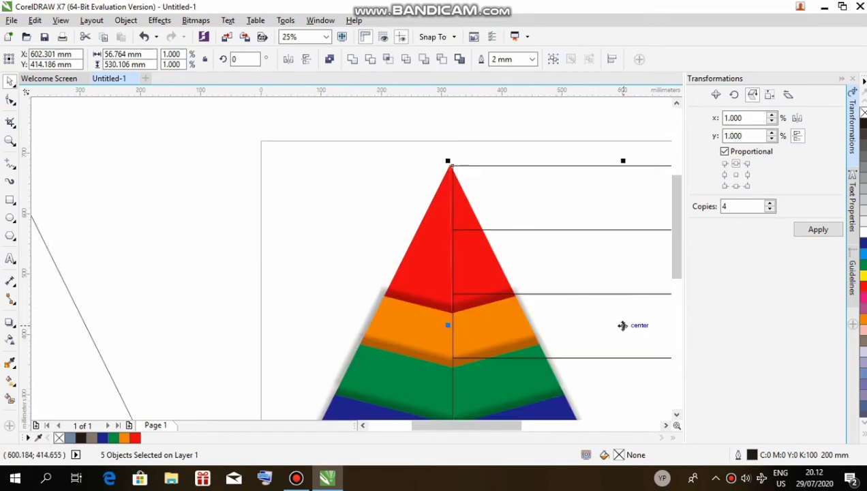
drag(623, 326, 623, 326)
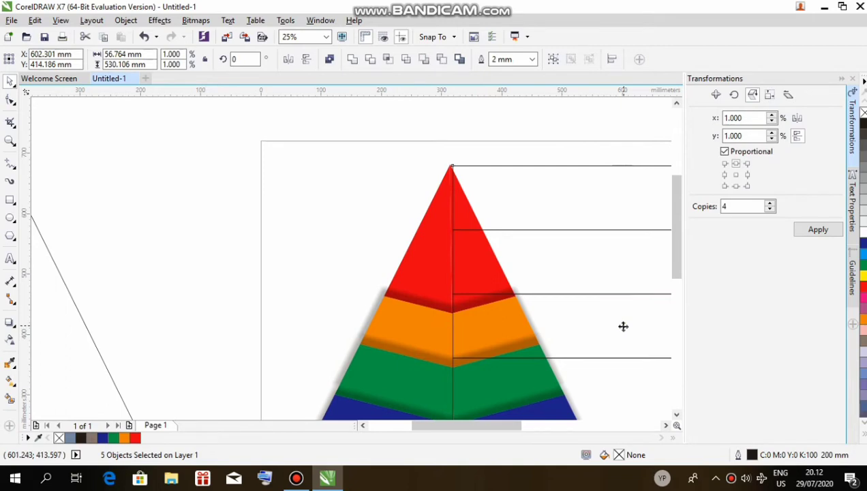
mouse_move(623, 326)
mouse_down()
mouse_move(607, 332)
mouse_move(640, 327)
mouse_up()
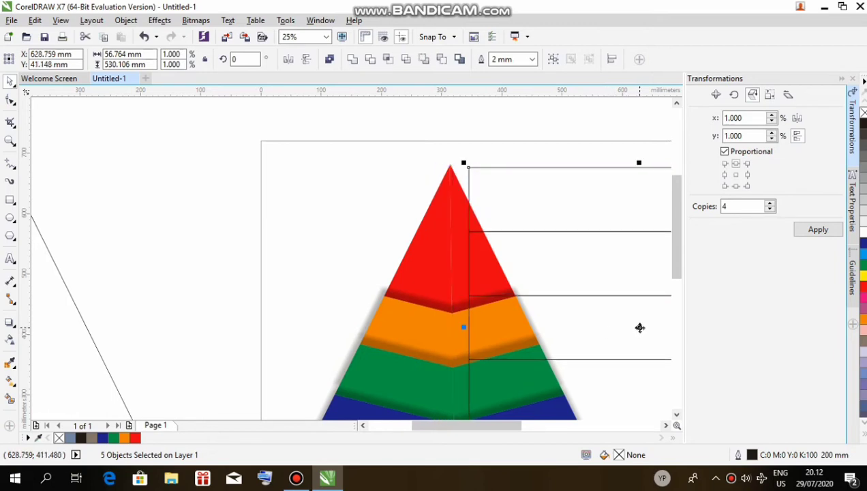
shift+click(639, 328)
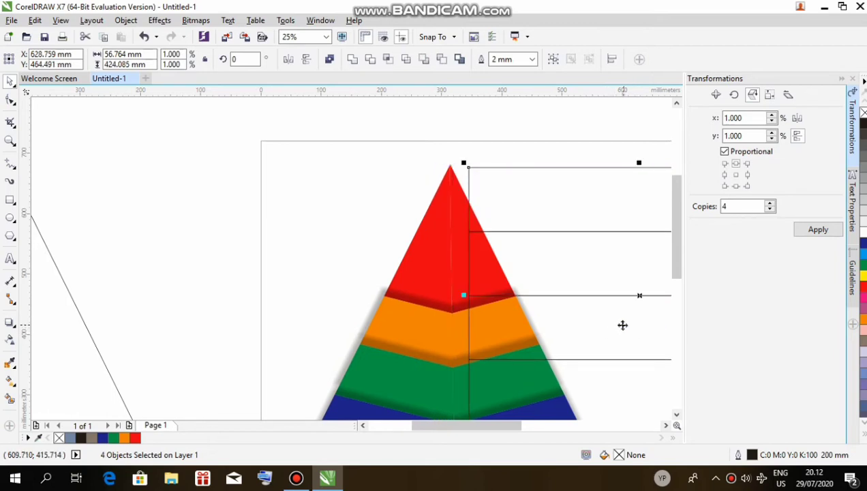
shift+click(639, 294)
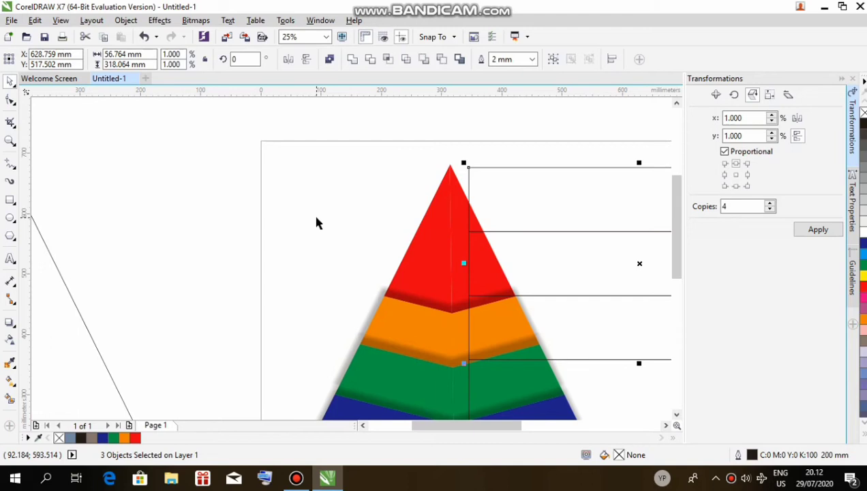
Undo the last move and the height stretch of the rectangle stack
key(ctrl+z)
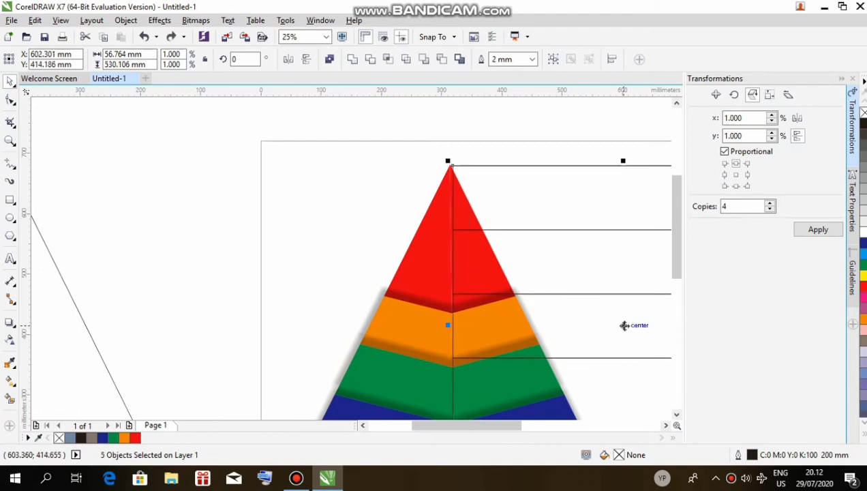
key(ctrl+z)
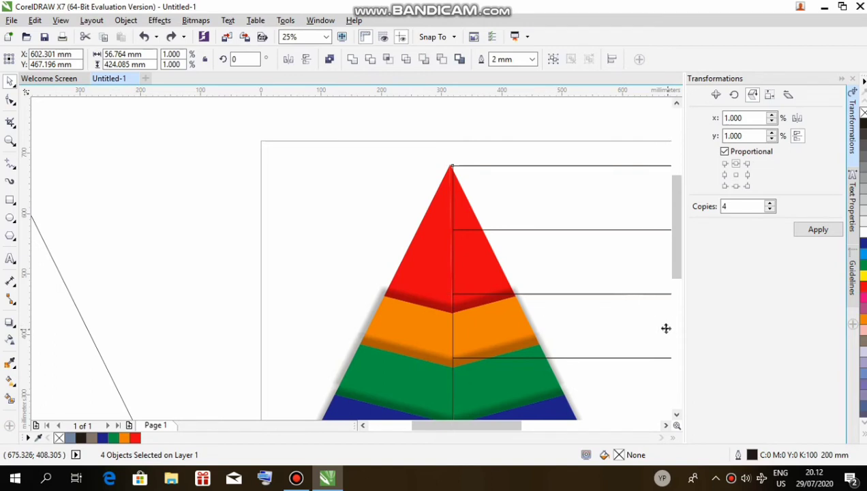
key(ctrl+z)
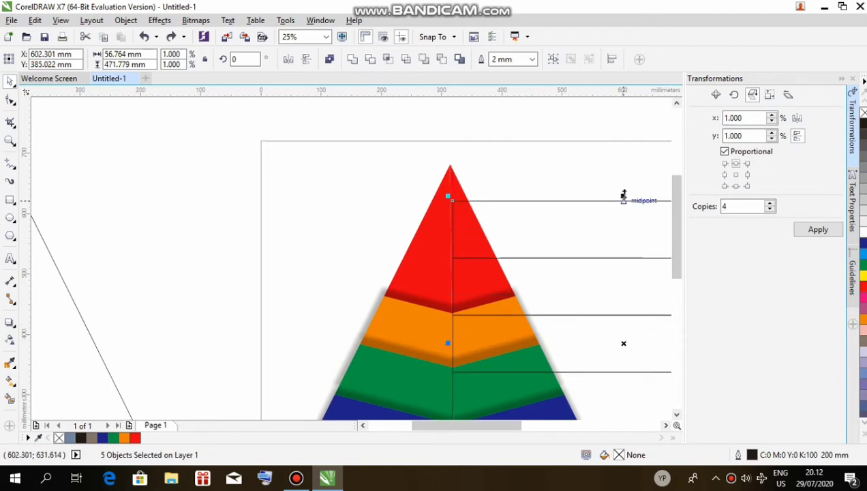
Stretch the five stacked rectangles upwards to about 531 mm high and nudge them left so their top-left corner meets the pyramid's apex
drag(622, 197, 607, 164)
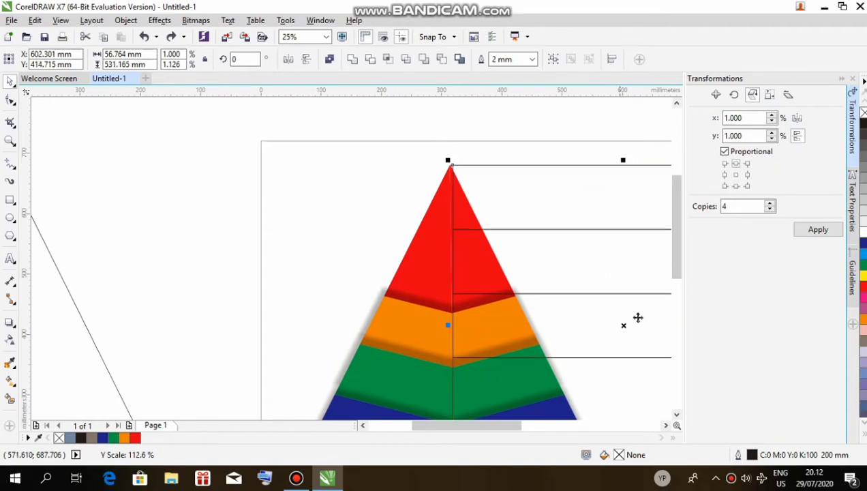
mouse_move(623, 325)
mouse_down()
mouse_move(631, 325)
mouse_move(620, 325)
mouse_up()
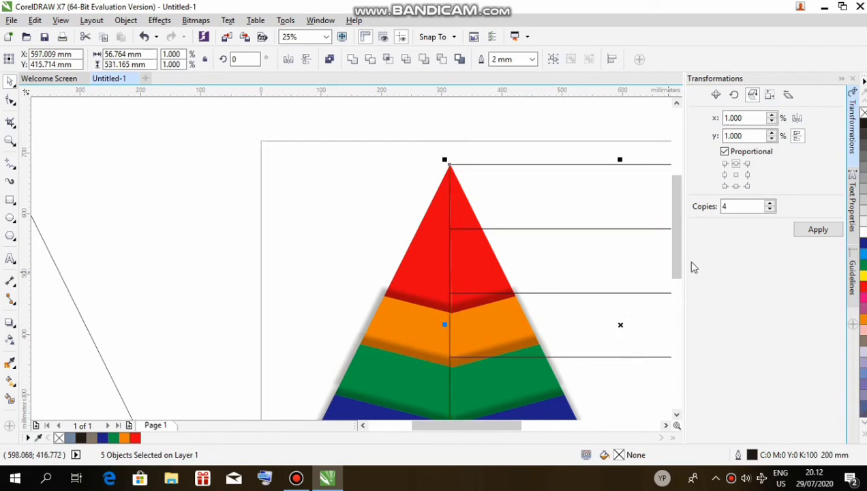
scroll(632, 270, down, 1)
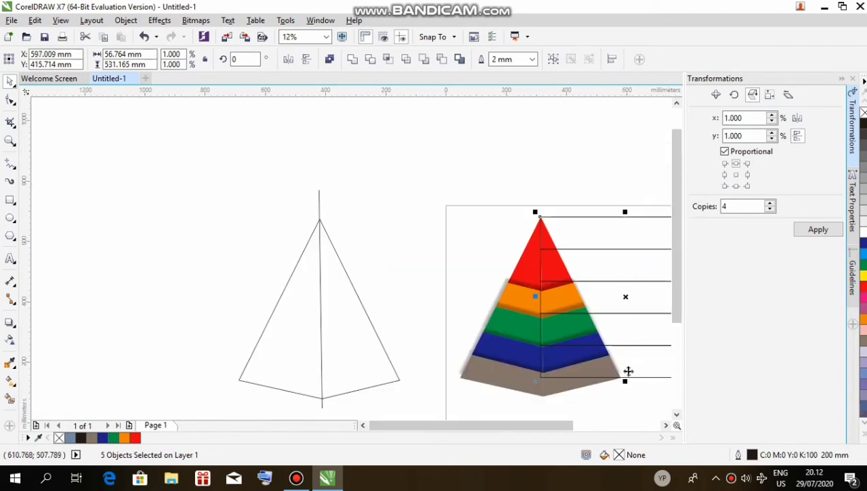
drag(551, 422, 564, 423)
scroll(437, 375, up, 1)
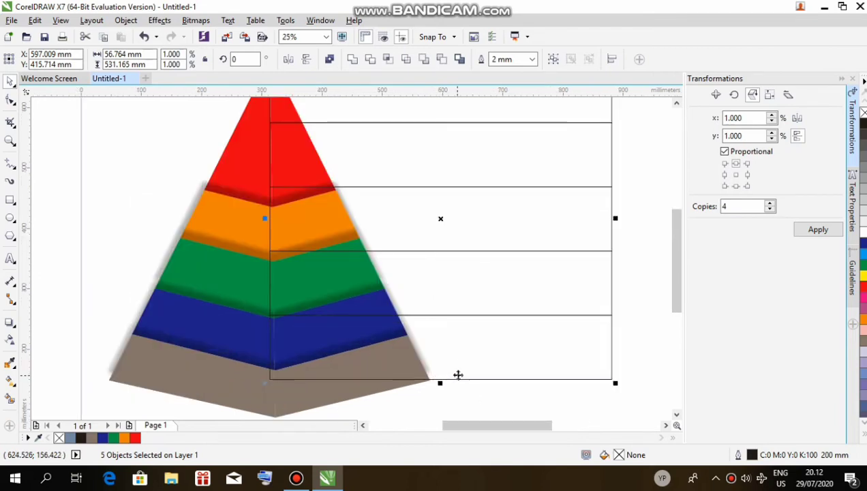
scroll(456, 375, down, 1)
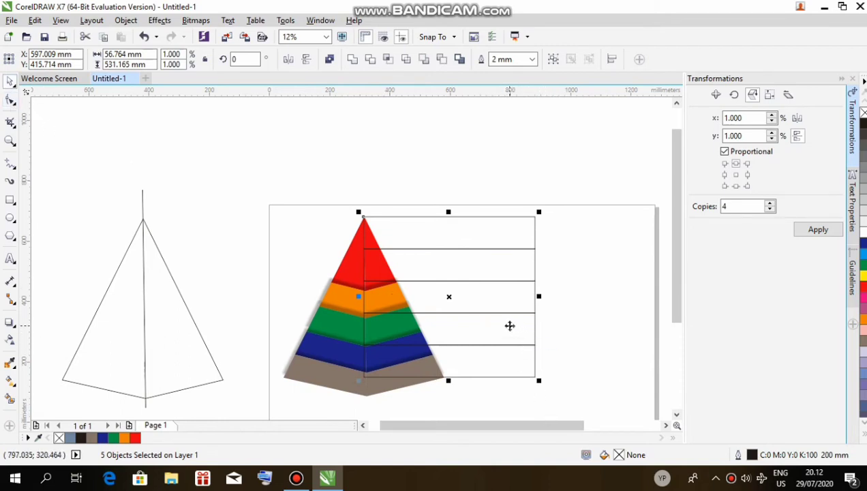
click(561, 366)
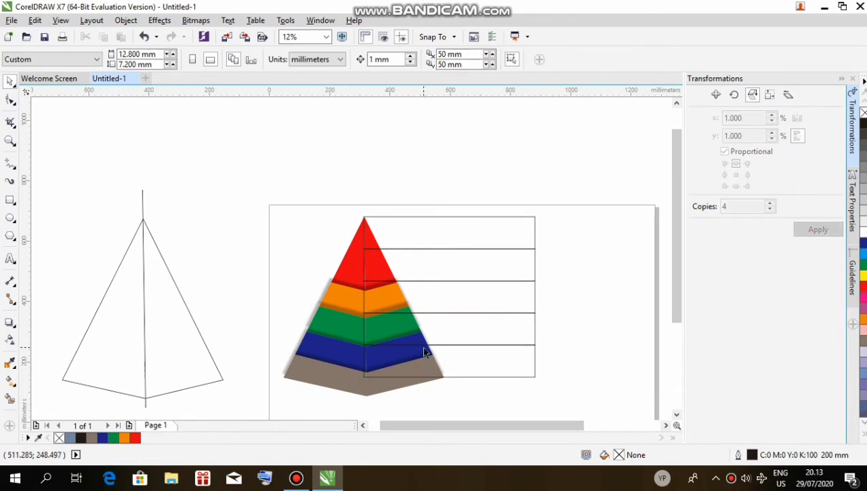
Fill the five stacked rectangles from bottom to top with grey-brown, dark blue, green, orange and red
click(479, 359)
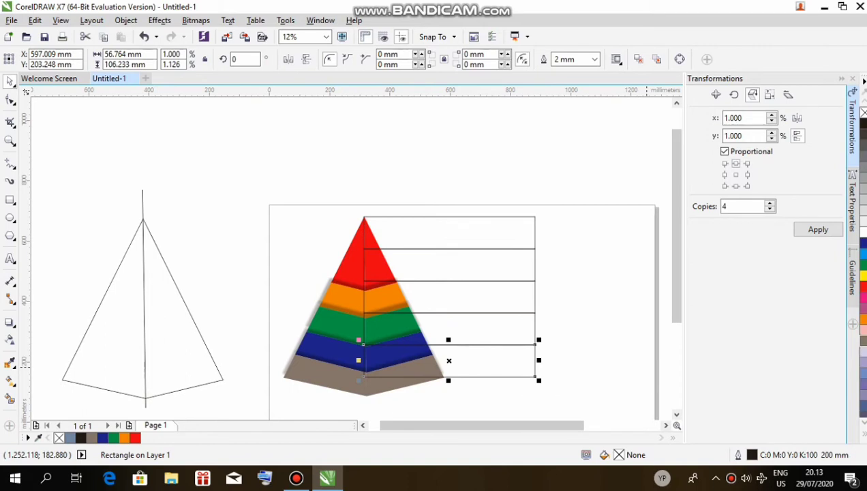
click(862, 341)
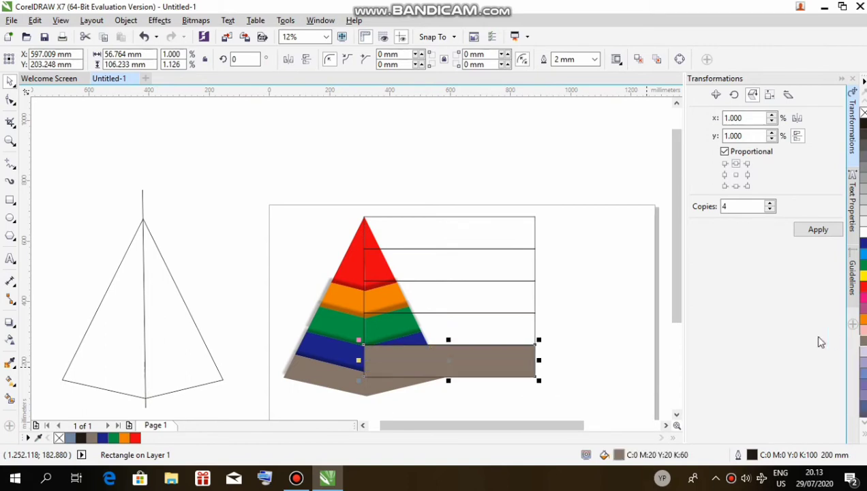
click(485, 314)
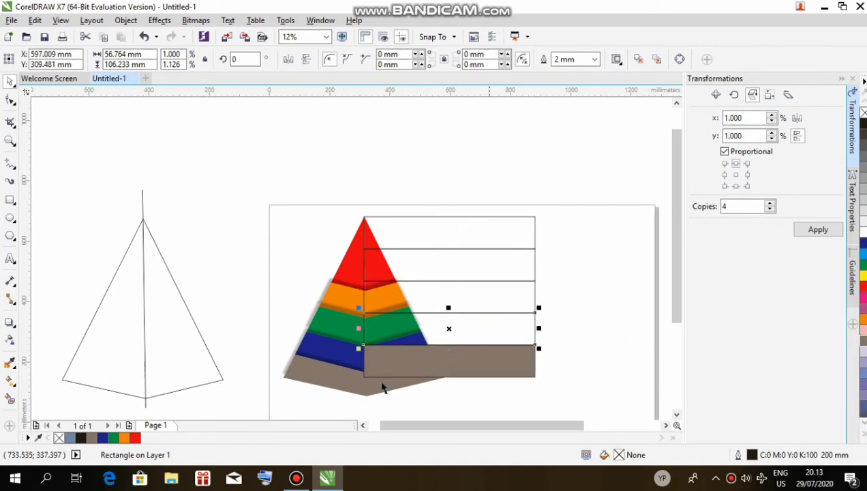
click(102, 438)
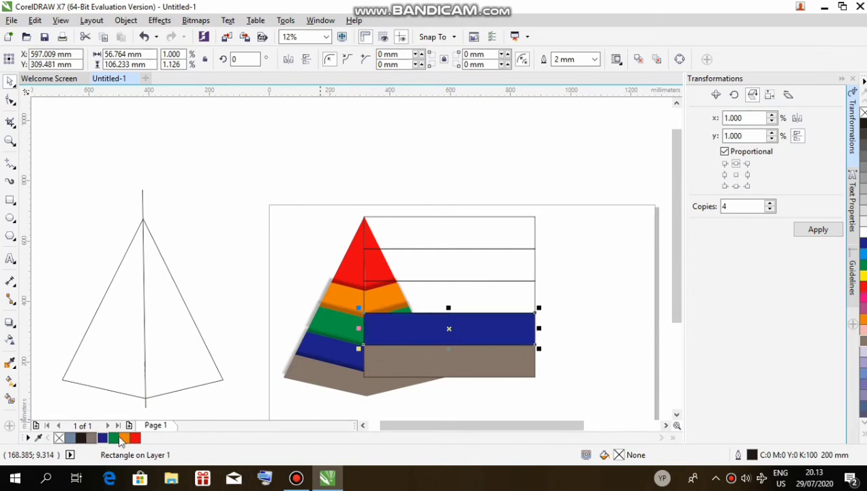
click(501, 312)
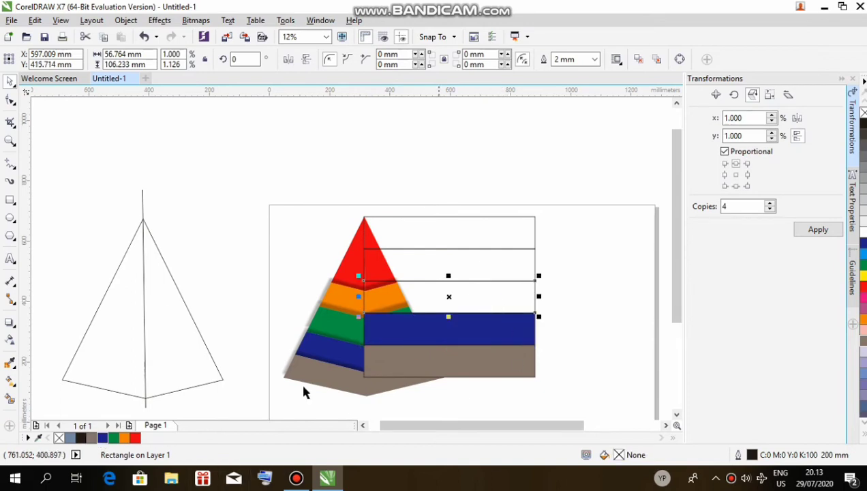
click(114, 437)
click(502, 259)
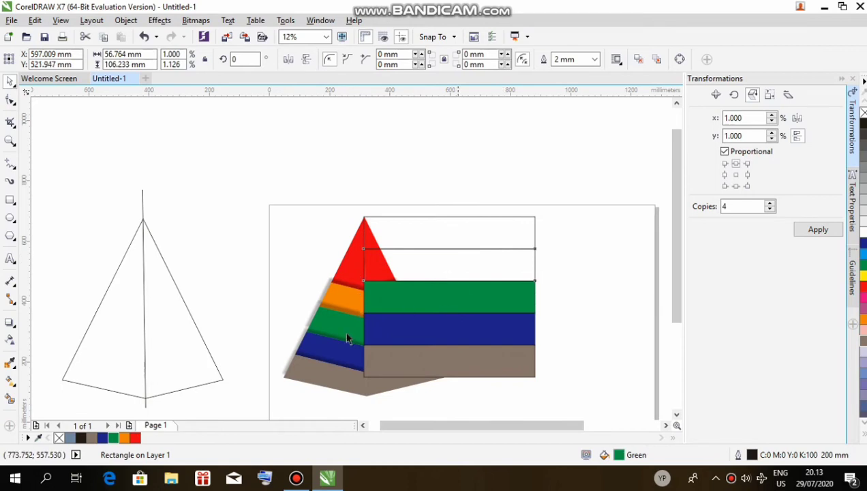
click(124, 437)
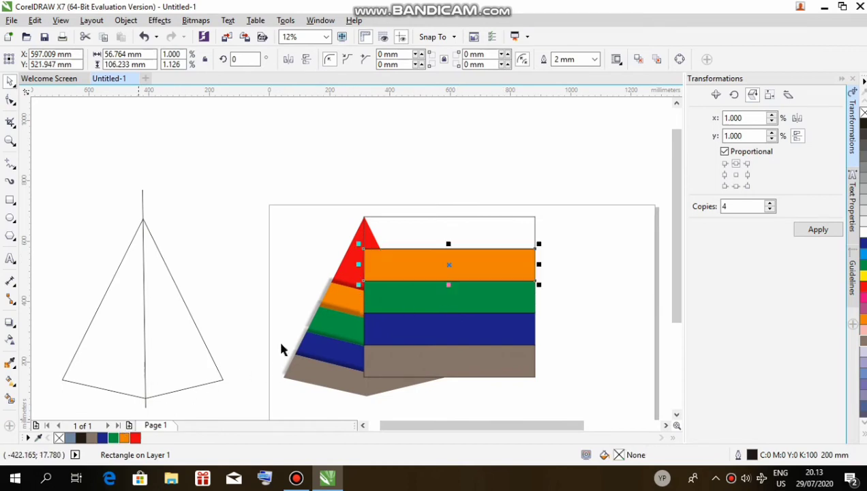
click(471, 229)
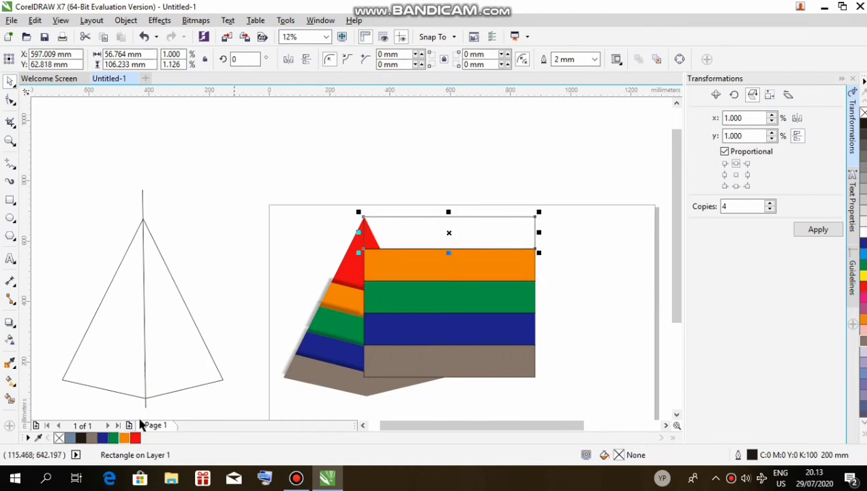
click(136, 438)
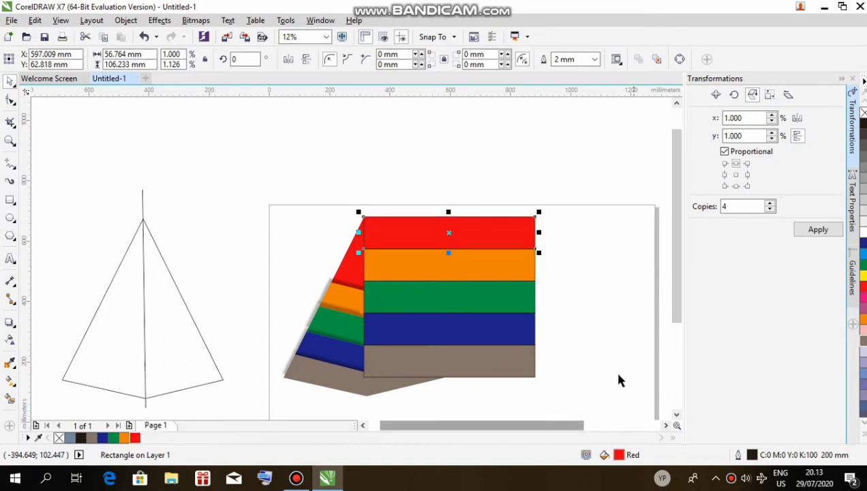
click(573, 365)
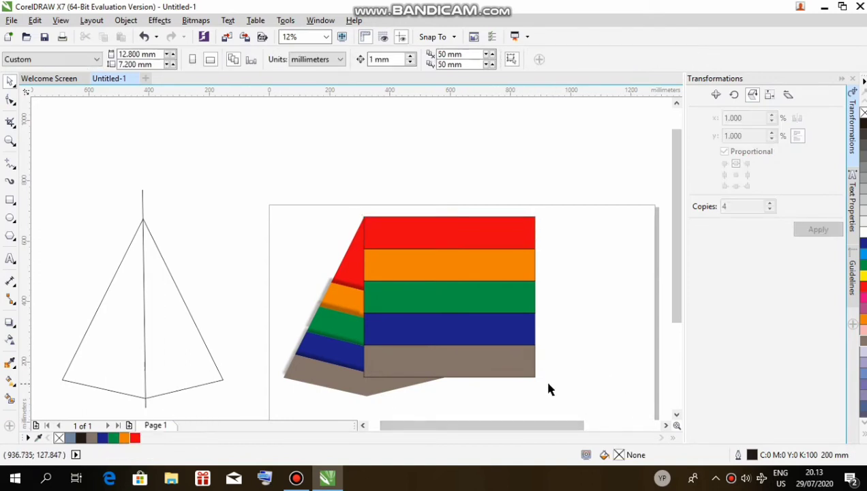
Select the five coloured rectangles and send them behind the pyramid's bands
drag(548, 386, 355, 202)
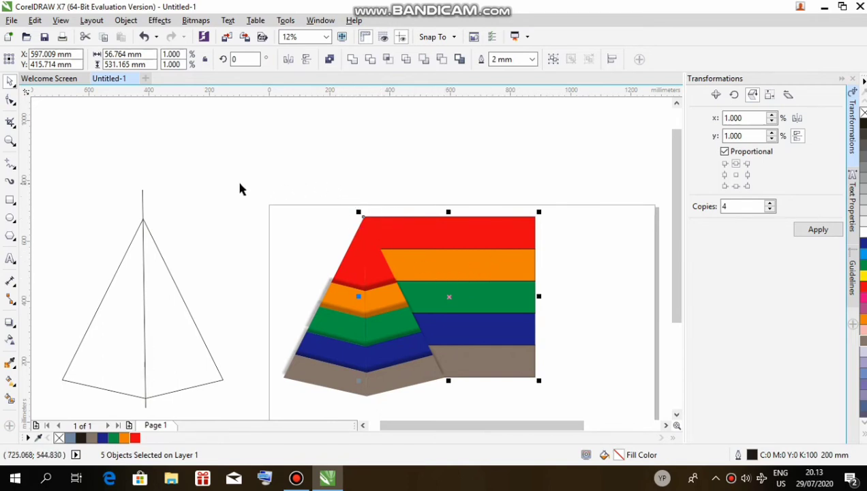
drag(235, 187, 603, 341)
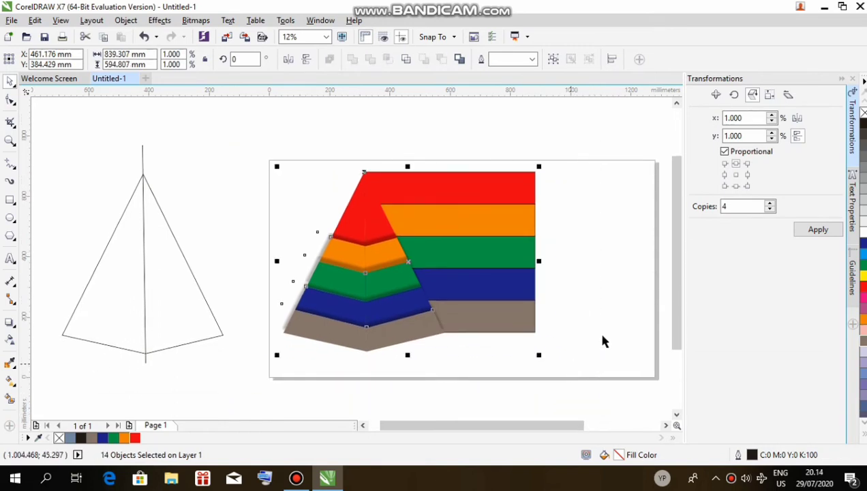
click(603, 341)
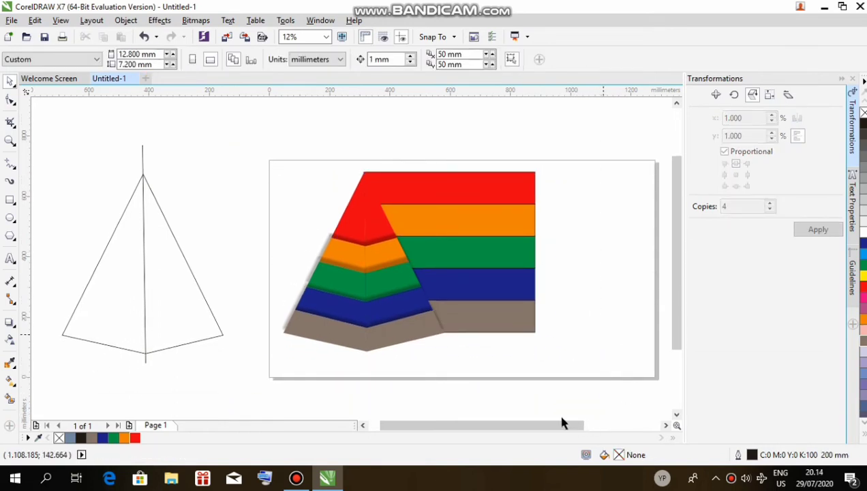
drag(562, 422, 594, 426)
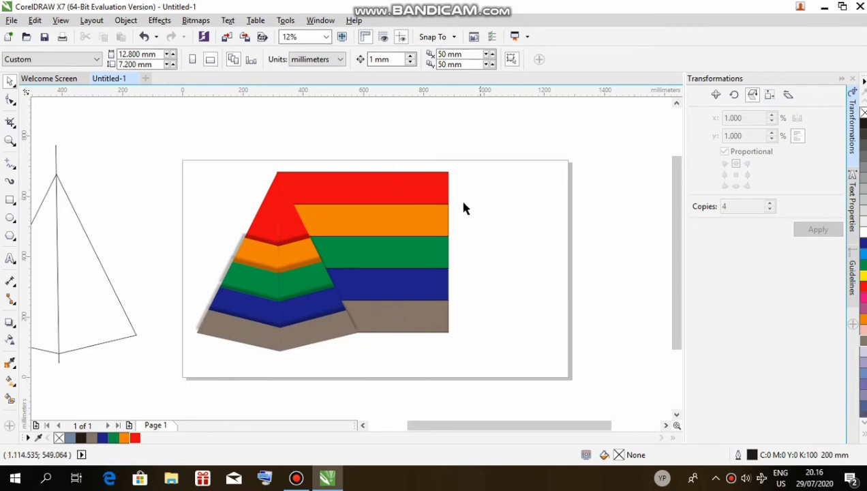
Duplicate the top red rectangle and place the copy just below the rectangle stack
click(361, 185)
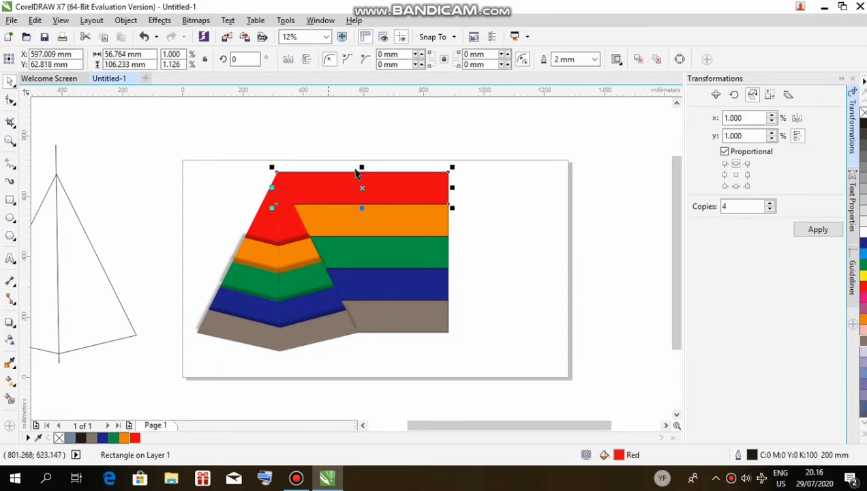
click(415, 308)
click(408, 179)
key(ctrl+d)
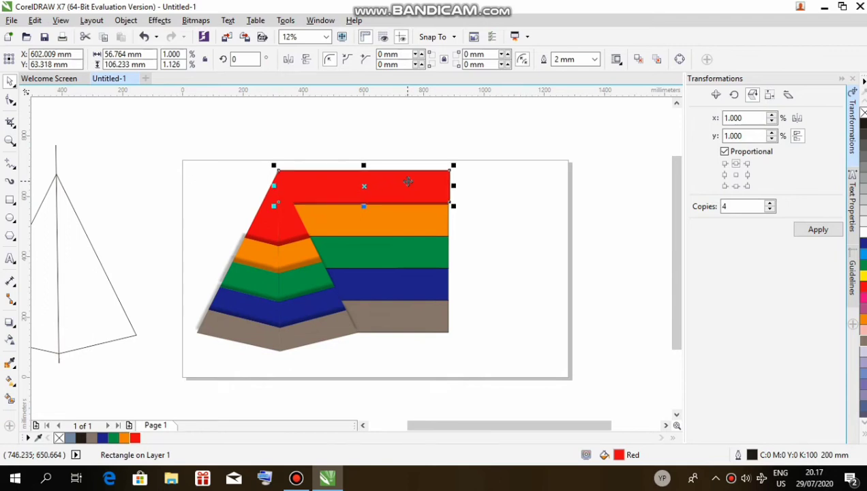
drag(368, 185, 430, 354)
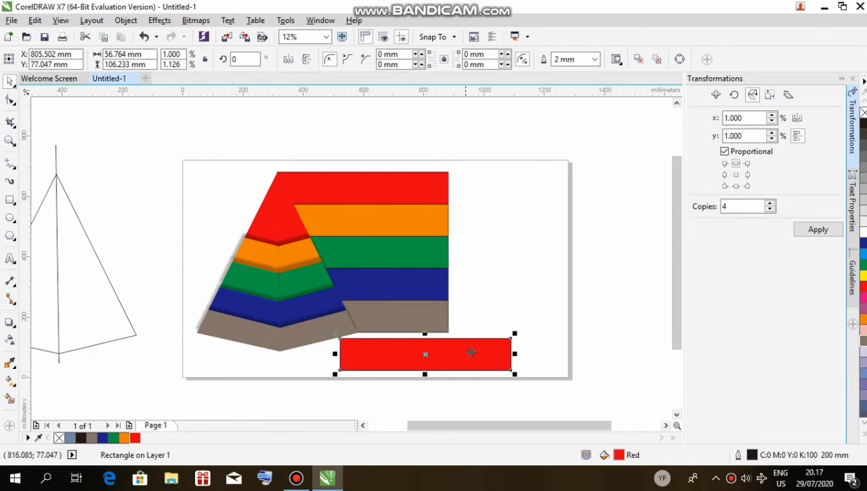
Rotate the red copy to about 298.6° to follow the slope of the pyramid's right edge and fill it black
click(516, 334)
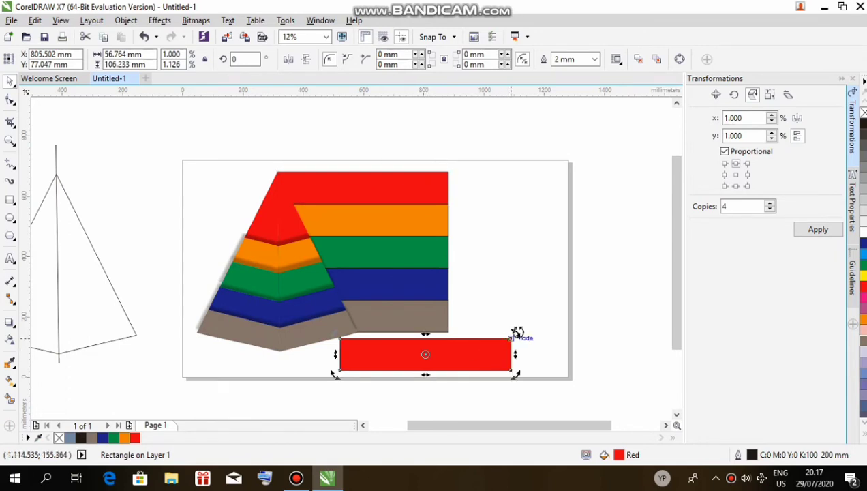
drag(518, 333, 471, 362)
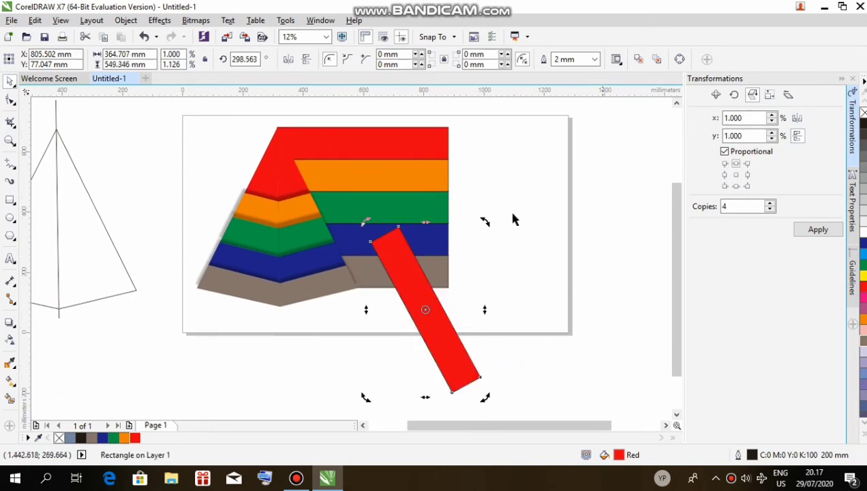
click(861, 124)
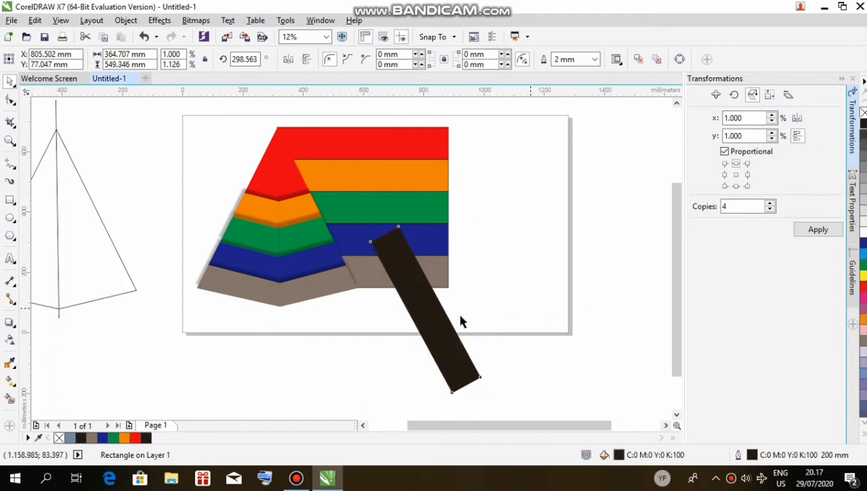
Move the black bar against the pyramid's right edge and stretch it upwards to about 596 mm high so it reaches the apex
click(425, 309)
drag(425, 309, 330, 203)
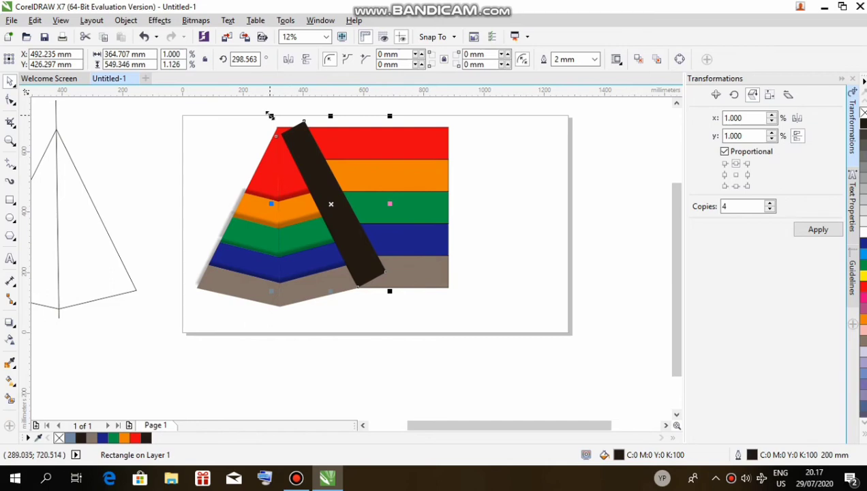
drag(270, 116, 270, 137)
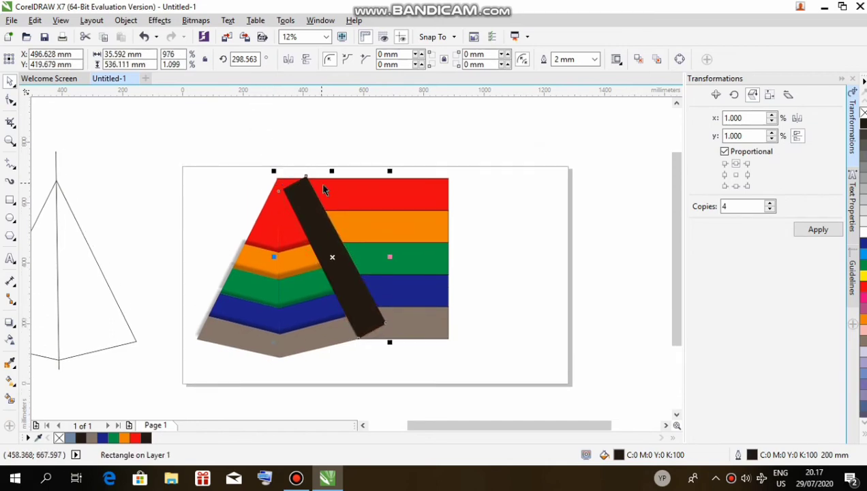
key(ctrl+z)
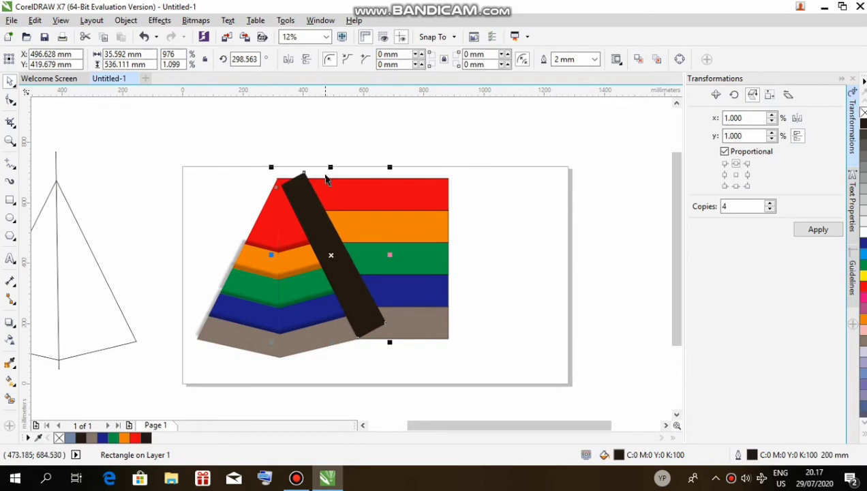
drag(331, 167, 321, 154)
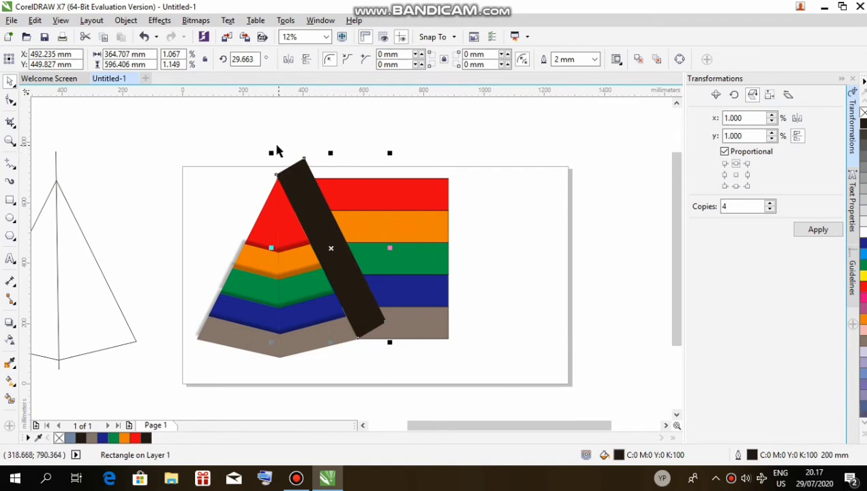
Apply a gradient transparency across the black bar, opaque along the pyramid's edge and 91 transparent at the outer side
click(10, 344)
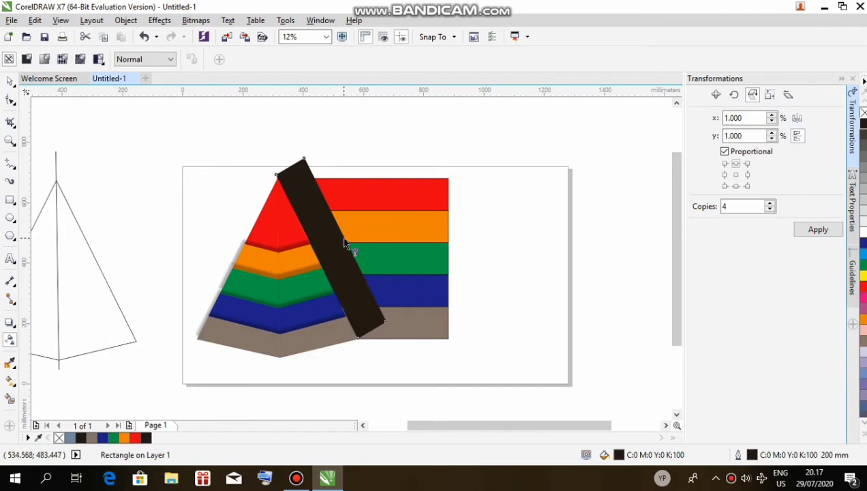
drag(342, 246, 314, 249)
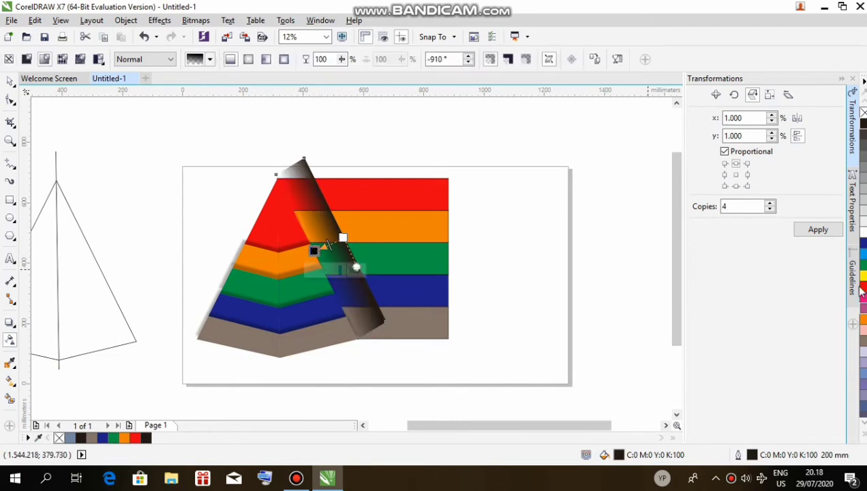
click(863, 233)
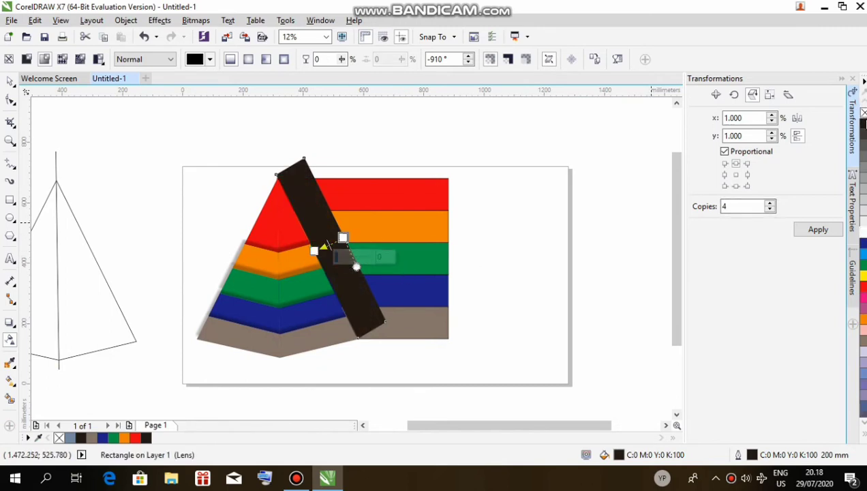
click(862, 123)
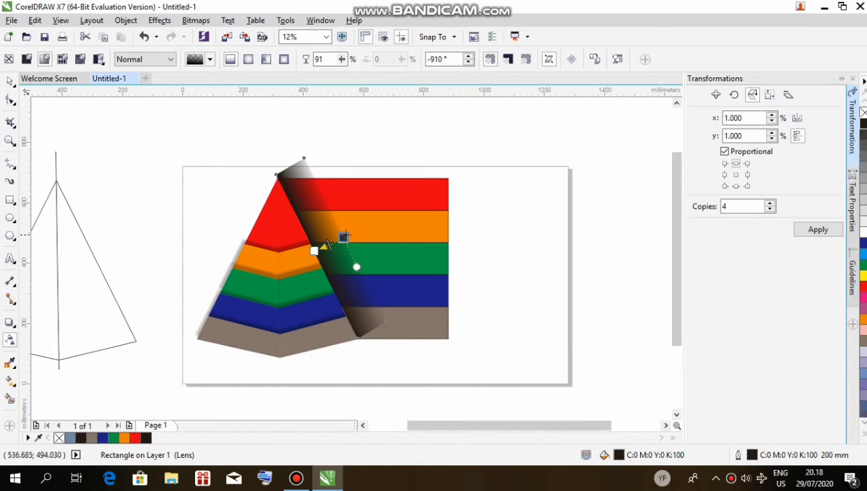
Fine-tune the gradient's direction by shifting its transparent end slightly upwards and outwards over the orange rectangle
drag(344, 236, 347, 233)
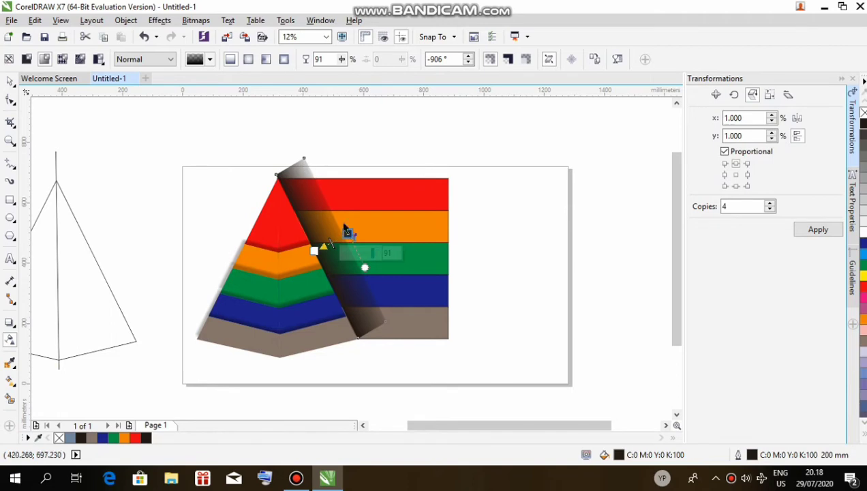
mouse_move(347, 233)
mouse_down()
mouse_move(335, 227)
mouse_move(343, 229)
mouse_up()
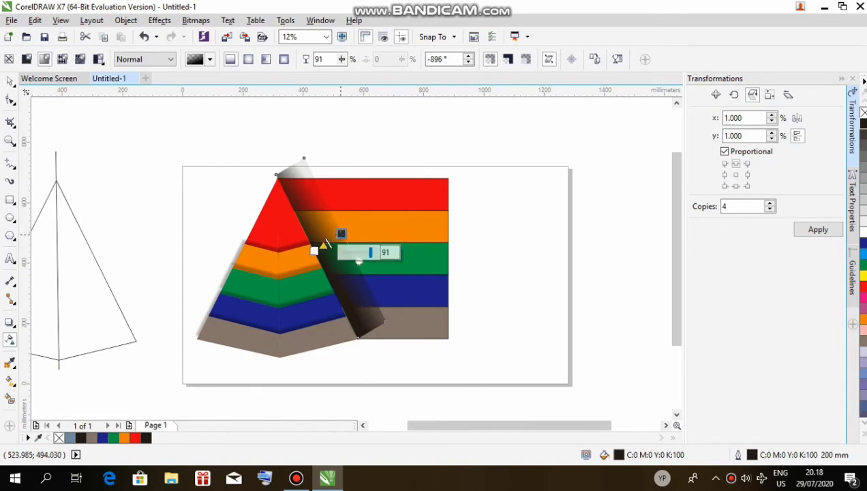
drag(343, 230, 349, 231)
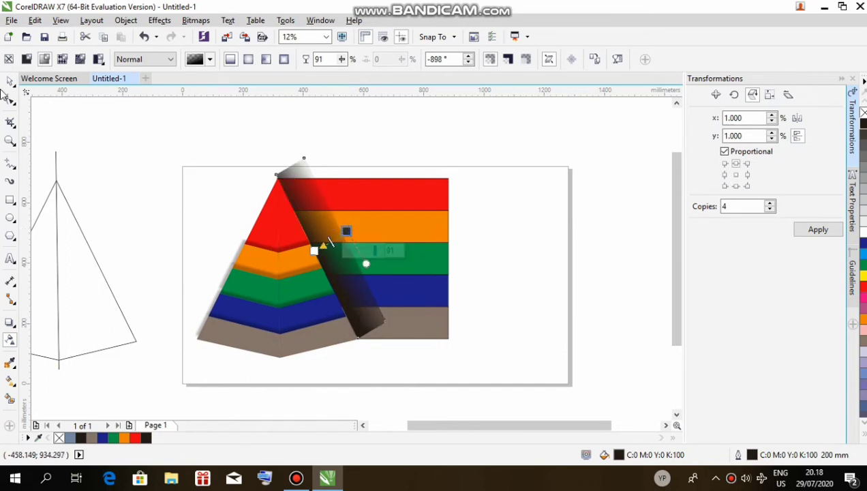
Convert the shadow bar to curves and move its two upper nodes onto the pyramid's apex and the red rectangle's top edge
click(10, 100)
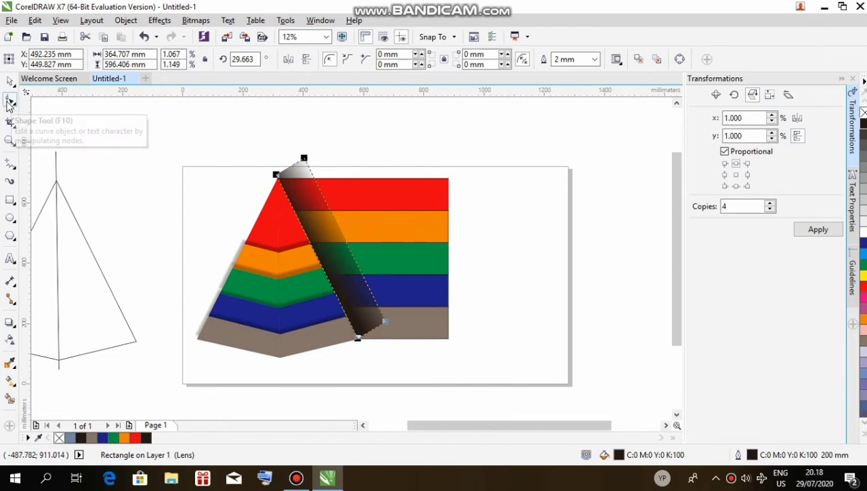
right_click(301, 192)
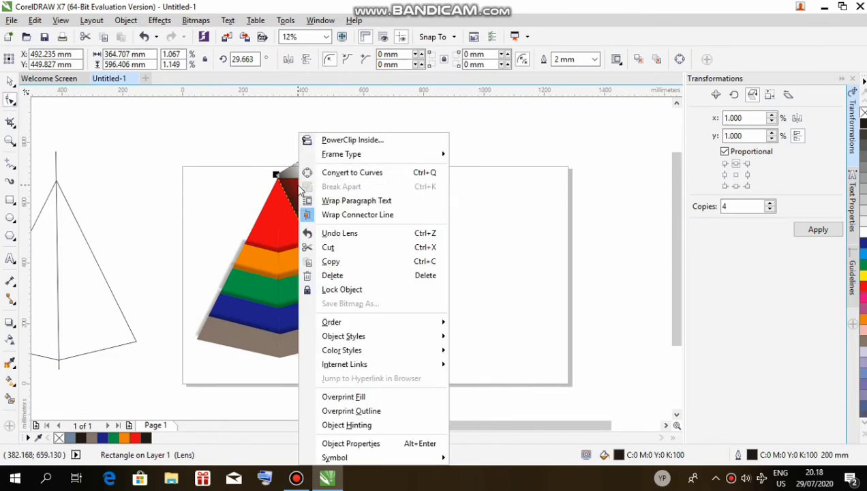
click(343, 174)
scroll(285, 181, up, 2)
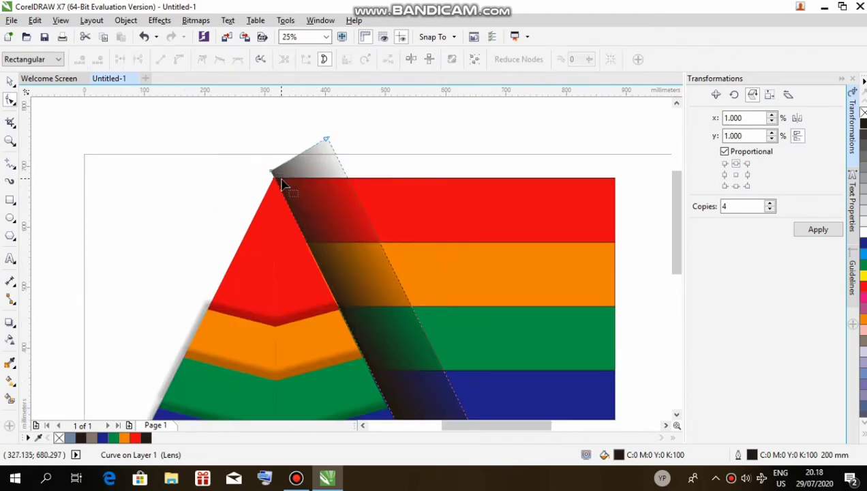
drag(273, 172, 275, 177)
drag(326, 139, 335, 179)
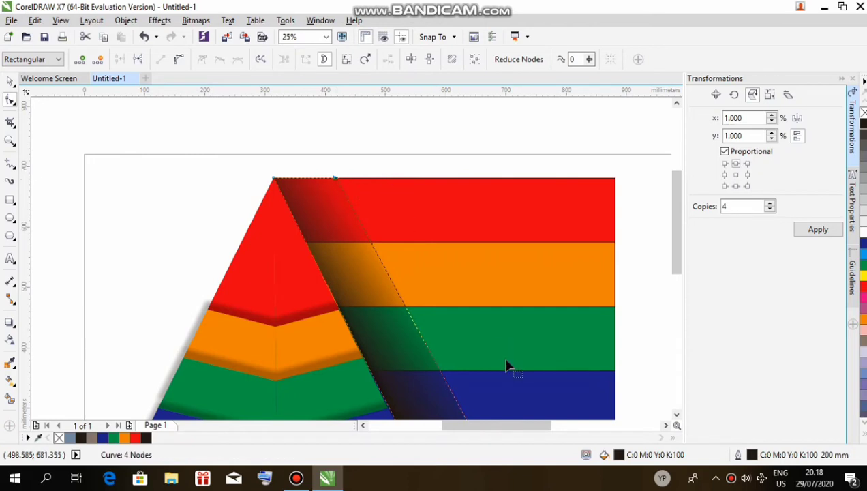
Move the shadow bar's two lower nodes onto the brown rectangle's bottom edge and the pyramid's lower right corner
scroll(150, 175, down, 1)
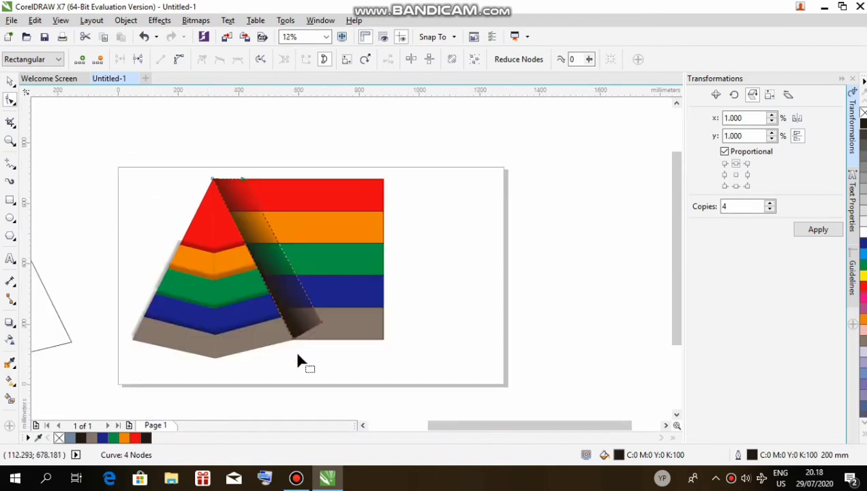
scroll(306, 340, up, 1)
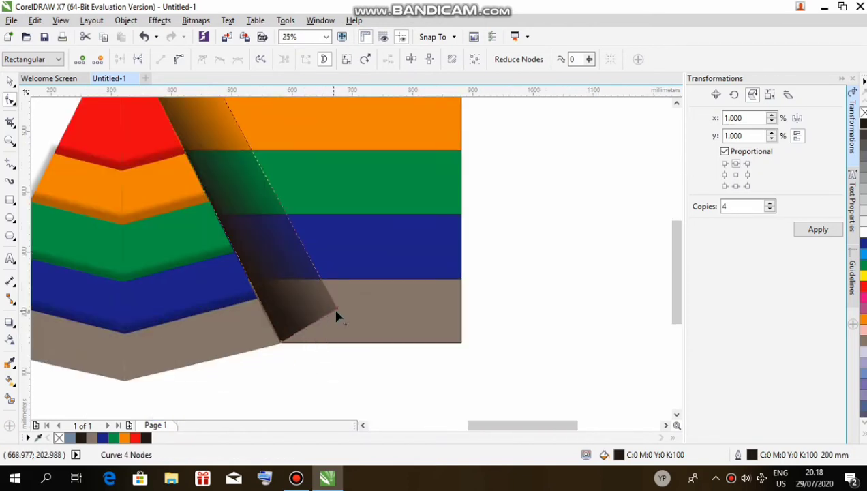
drag(339, 313, 332, 348)
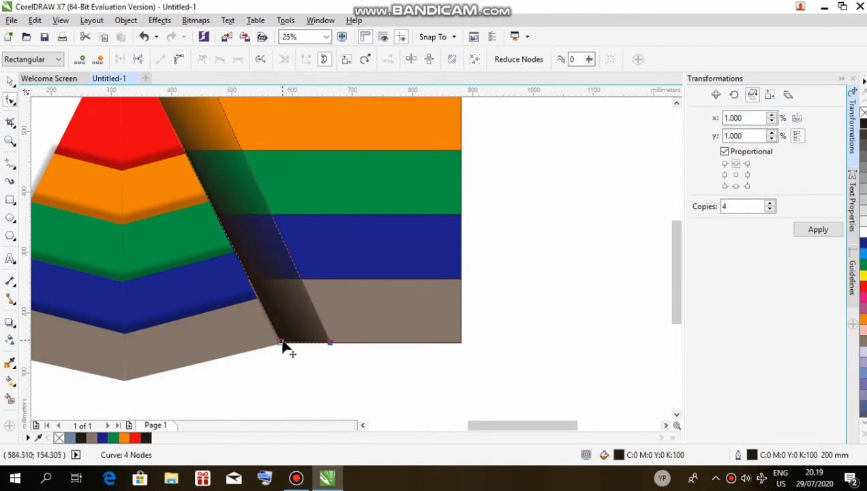
drag(281, 342, 316, 351)
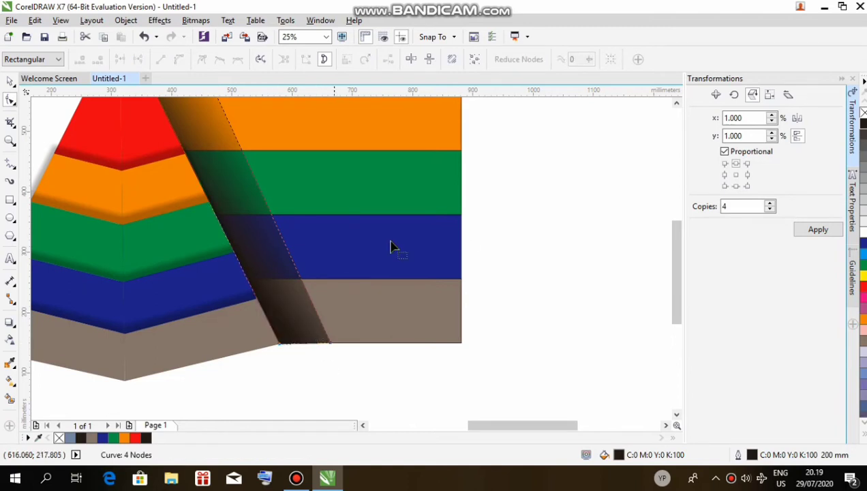
Narrow the shadow bar slightly by moving its outer upper and outer lower nodes closer to the pyramid
scroll(326, 205, up, 1)
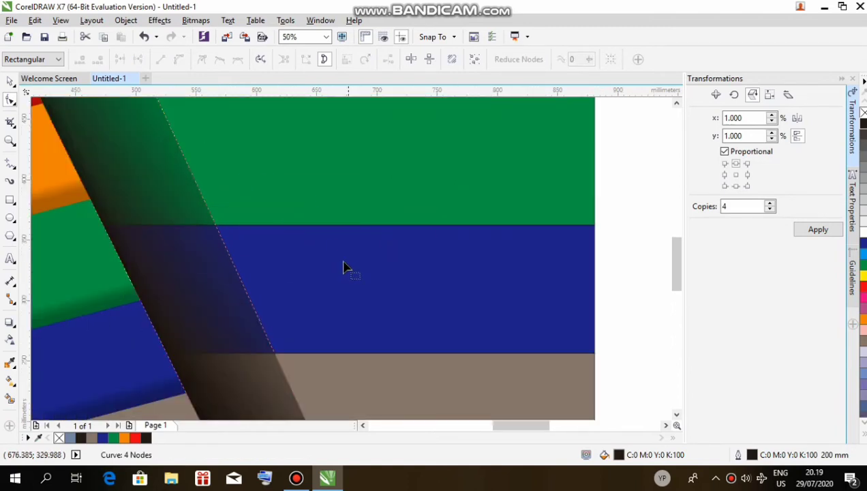
scroll(343, 265, down, 2)
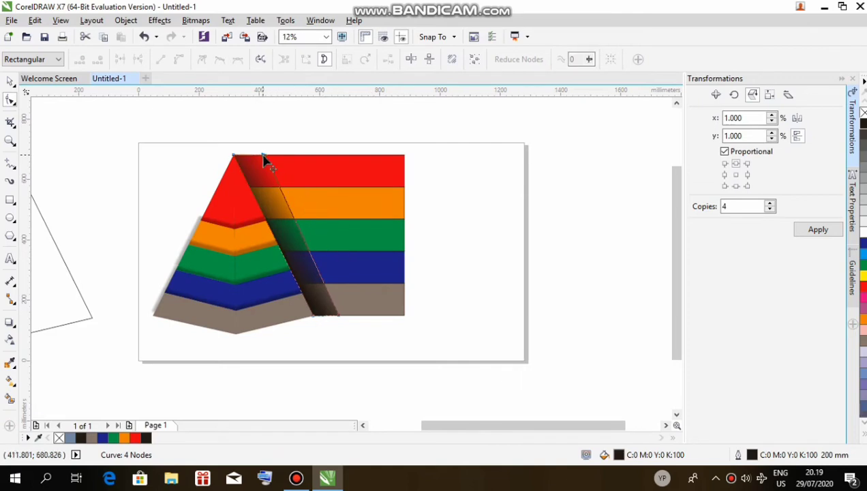
drag(263, 155, 257, 159)
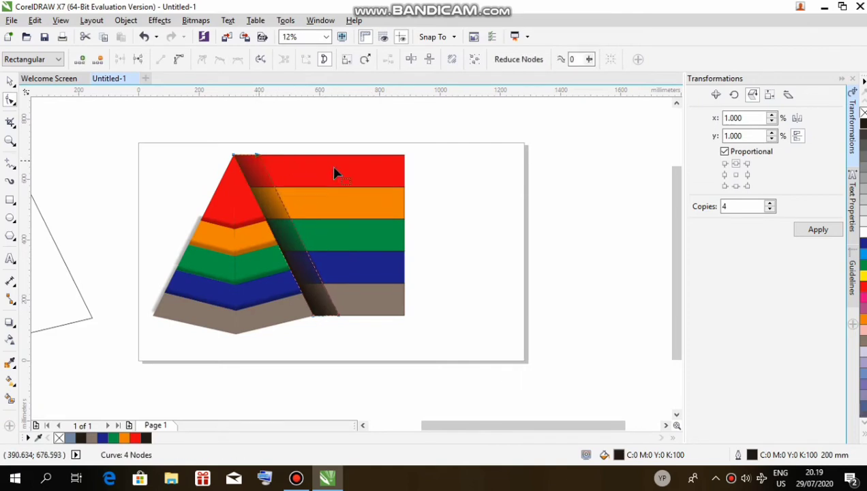
click(256, 157)
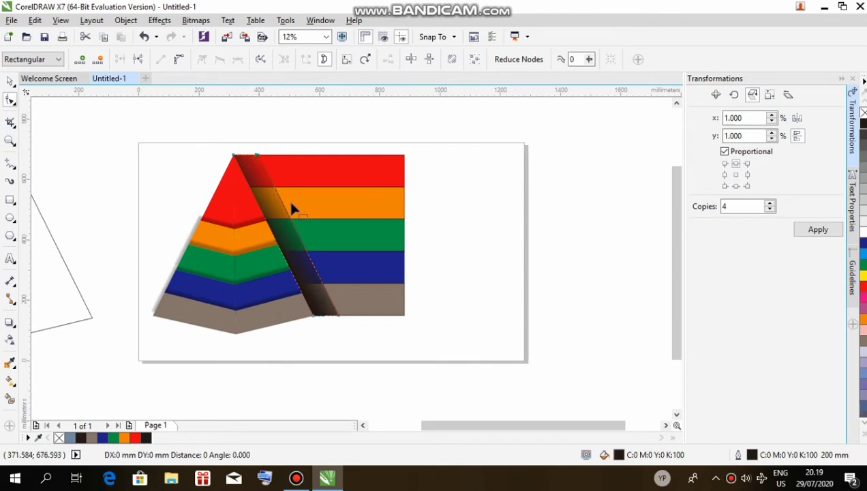
drag(338, 313, 334, 318)
click(418, 318)
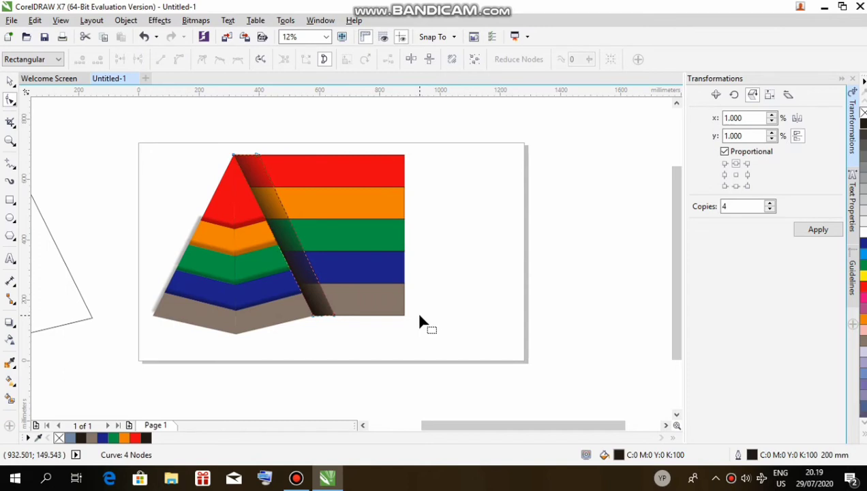
Select all five coloured rectangles together and stretch them to the right to about 708 mm wide
click(9, 82)
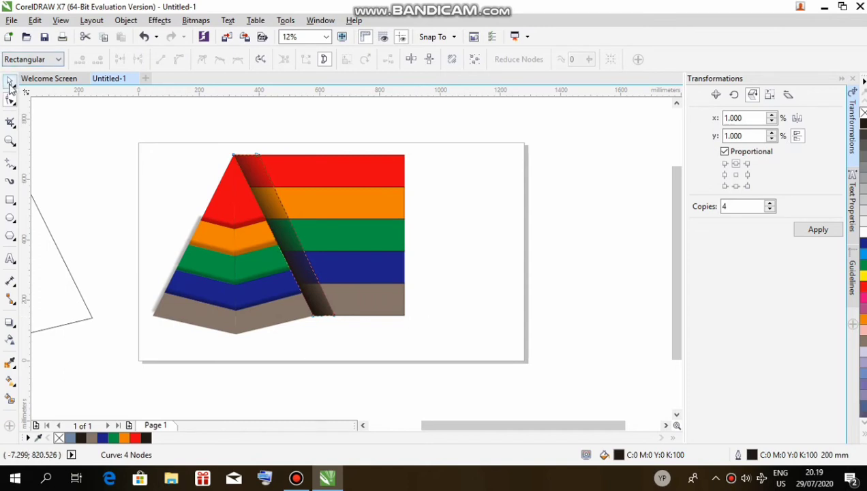
click(304, 155)
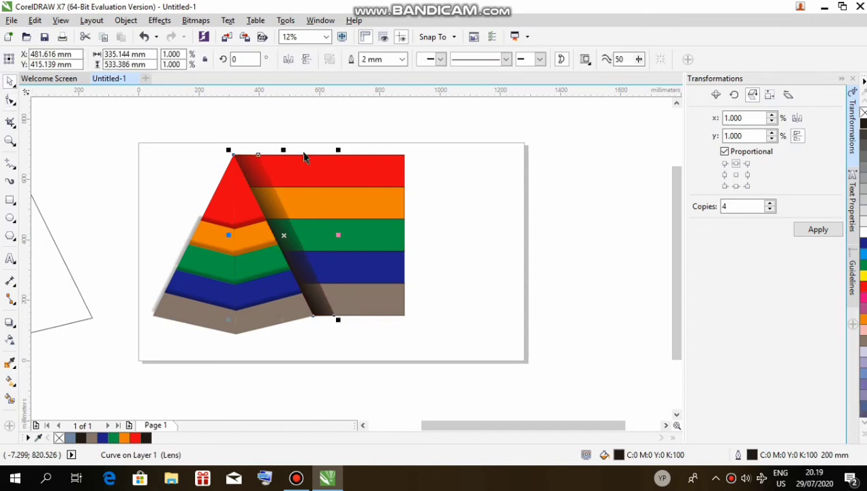
click(384, 170)
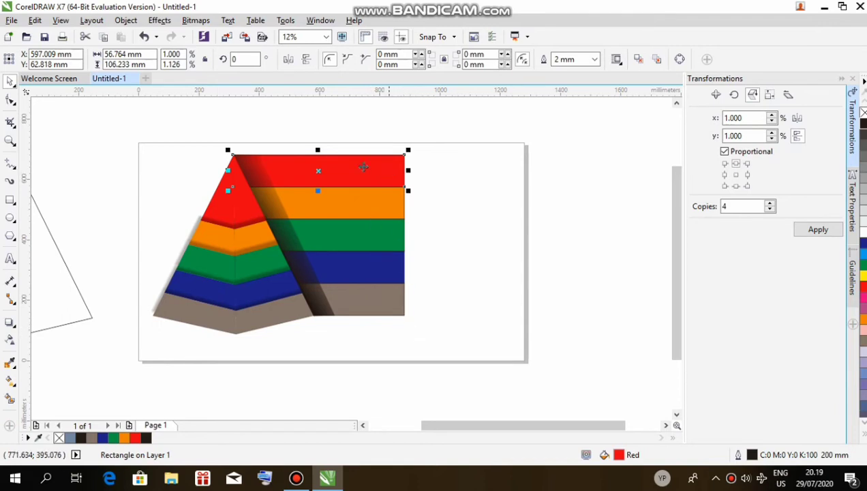
shift+click(386, 208)
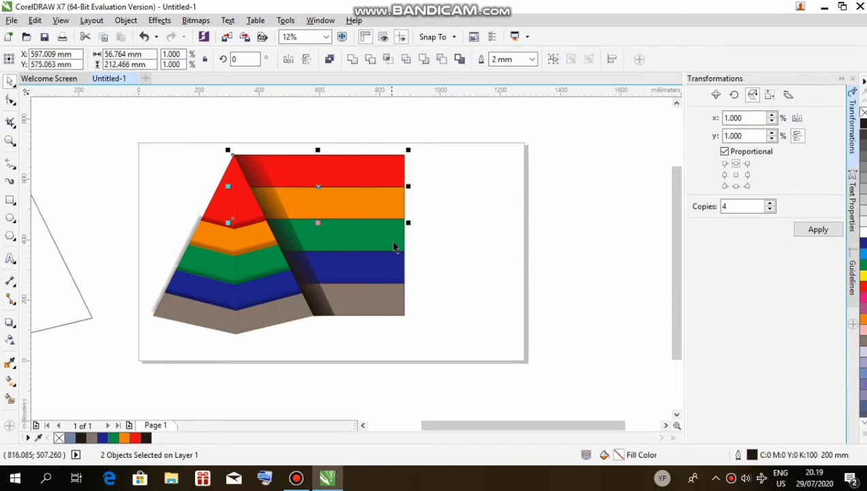
shift+click(394, 245)
shift+click(390, 270)
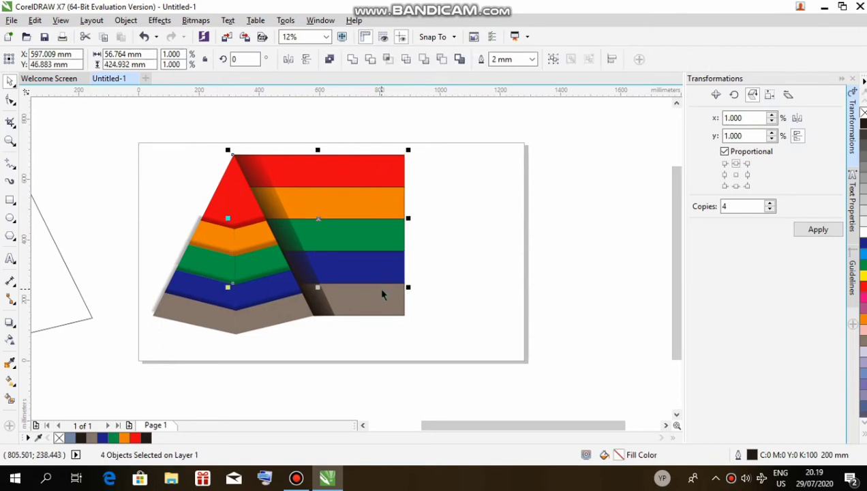
shift+click(379, 287)
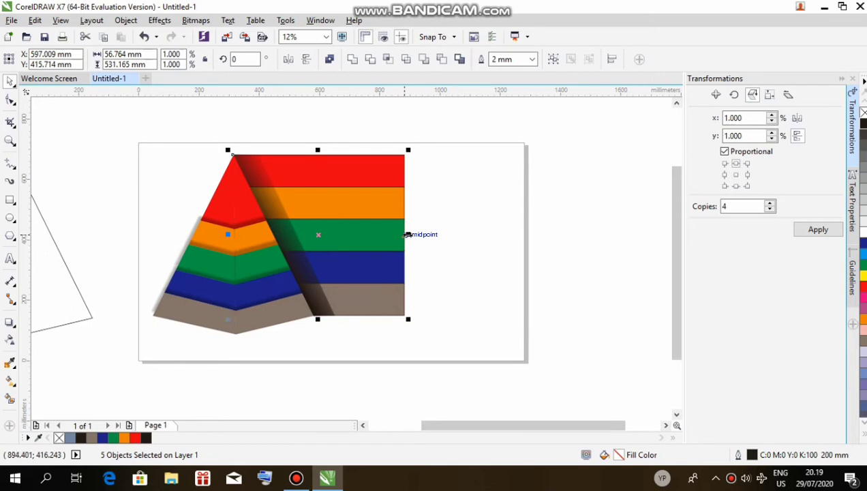
drag(407, 234, 451, 234)
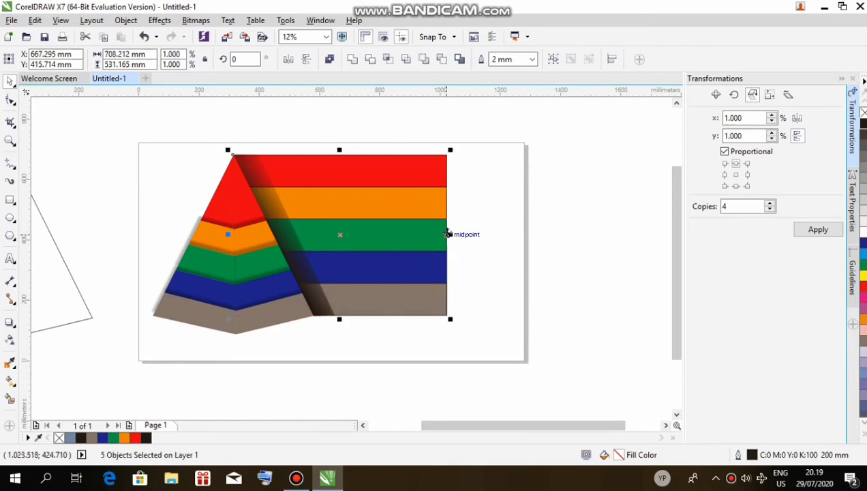
drag(447, 233, 455, 239)
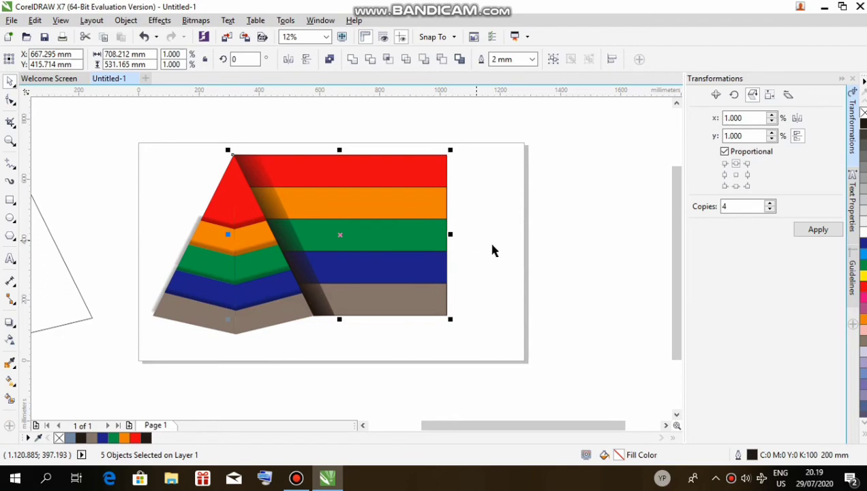
drag(424, 298, 421, 298)
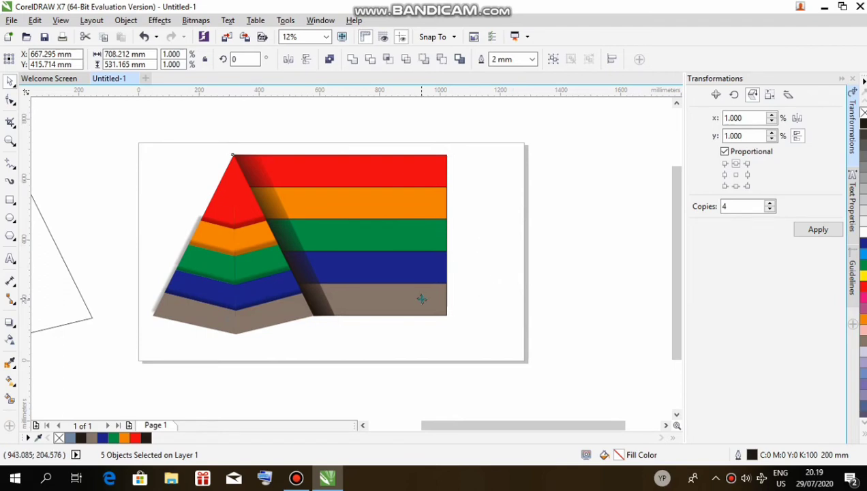
click(421, 298)
click(496, 299)
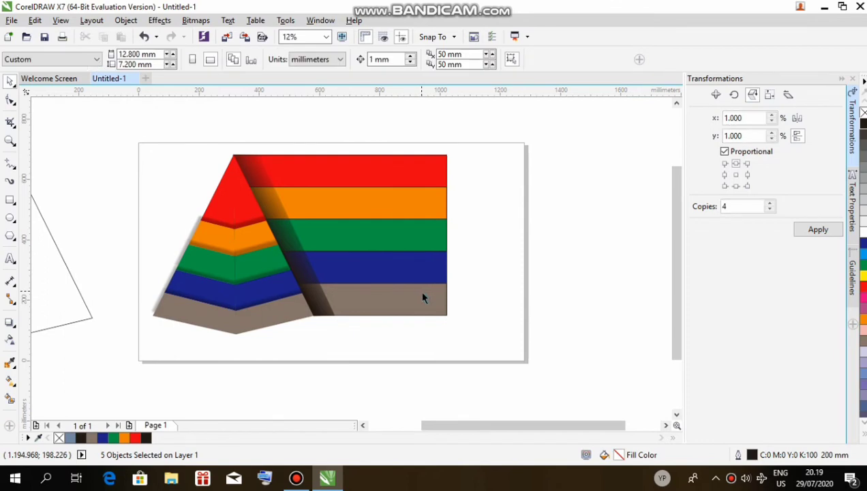
Duplicate the brown rectangle, shrink the copy to about 168 mm wide and align it with the original's right edge
click(422, 297)
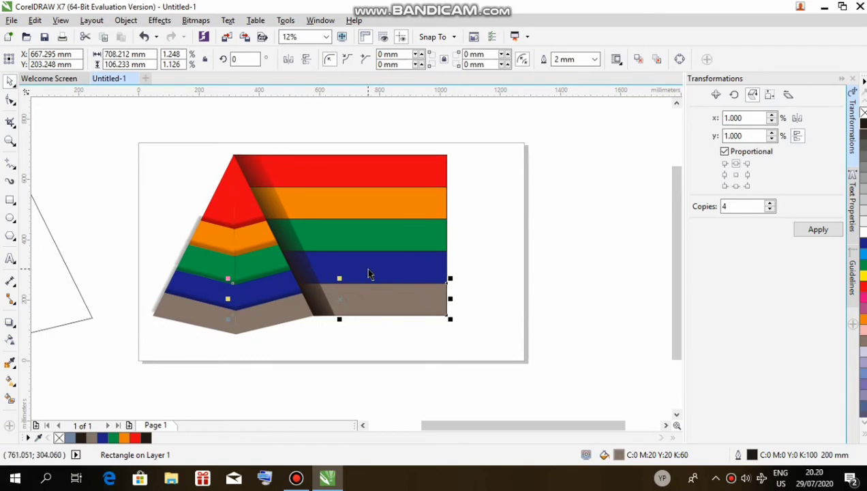
key(ctrl+d)
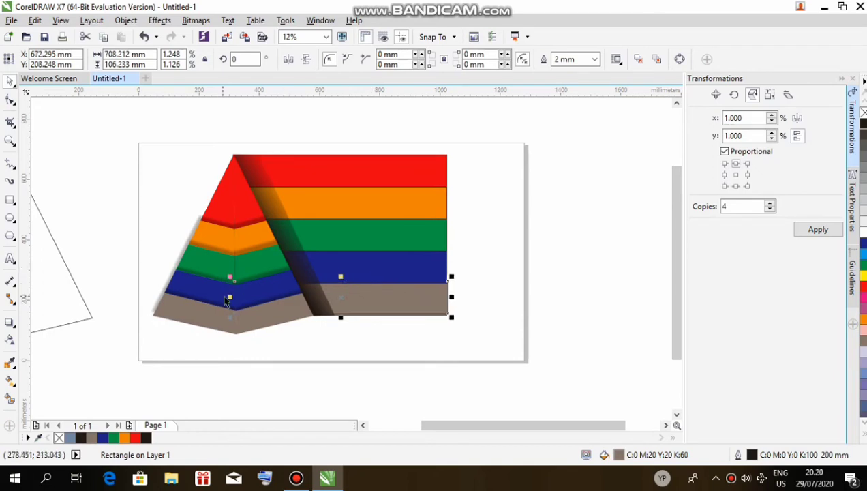
drag(228, 297, 411, 299)
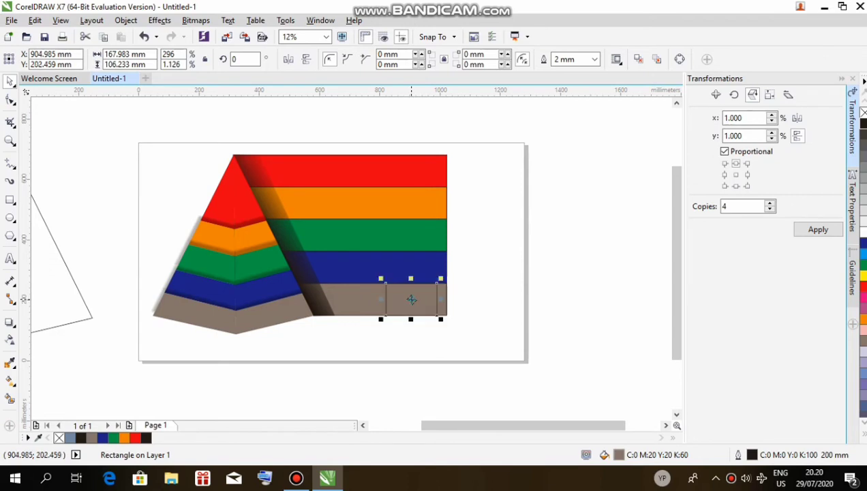
shift+click(358, 297)
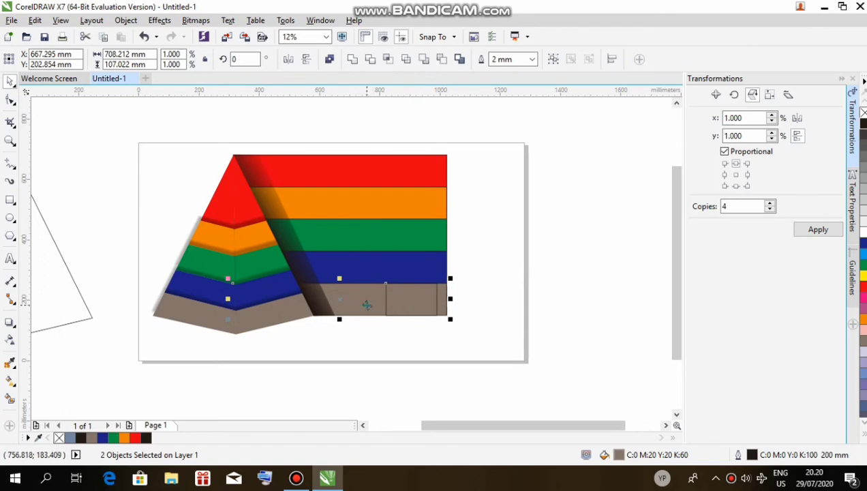
key(r)
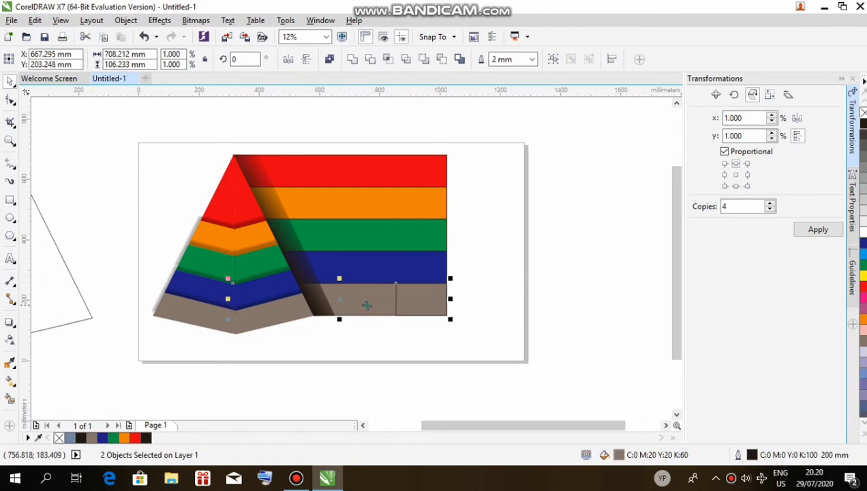
Fill the small rectangle at the brown band's right end with 10% black
click(477, 274)
click(429, 297)
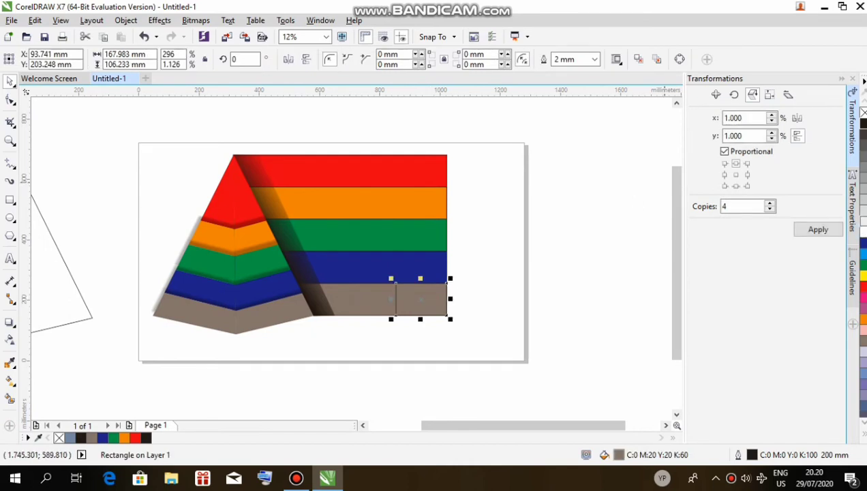
click(862, 220)
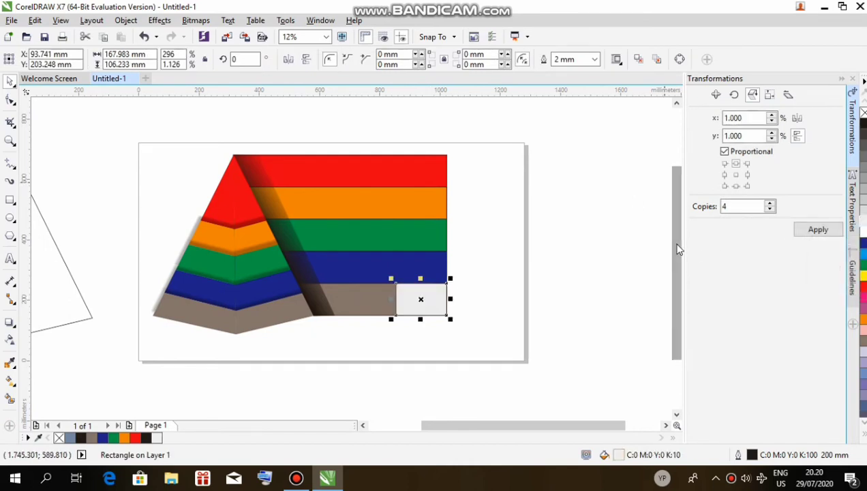
drag(676, 253, 676, 245)
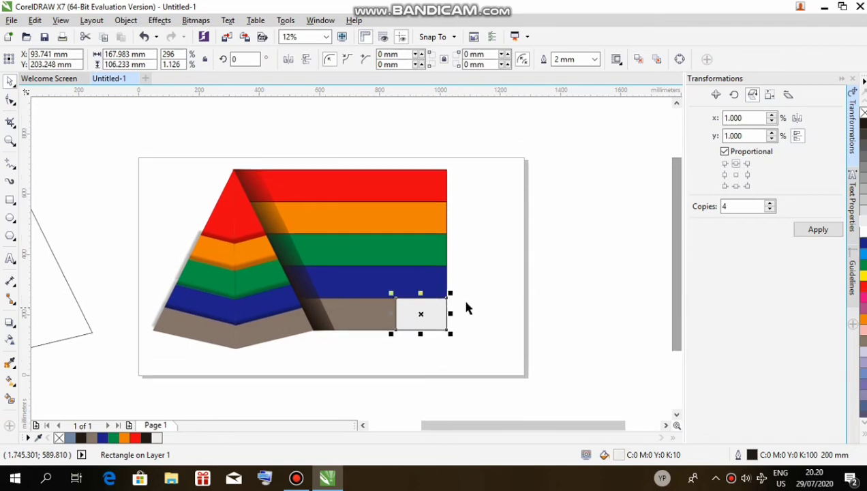
Convert the light grey rectangle to curves and shift its upper left node inward along the top edge to slant that side
scroll(464, 308, up, 1)
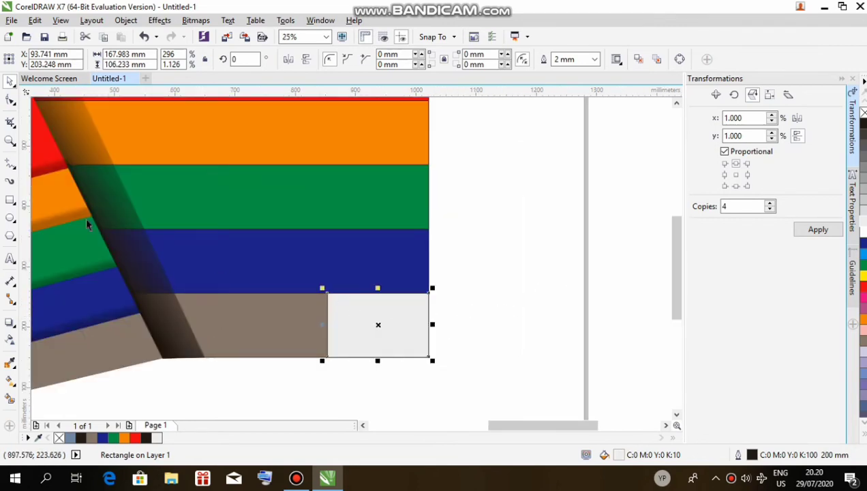
click(9, 101)
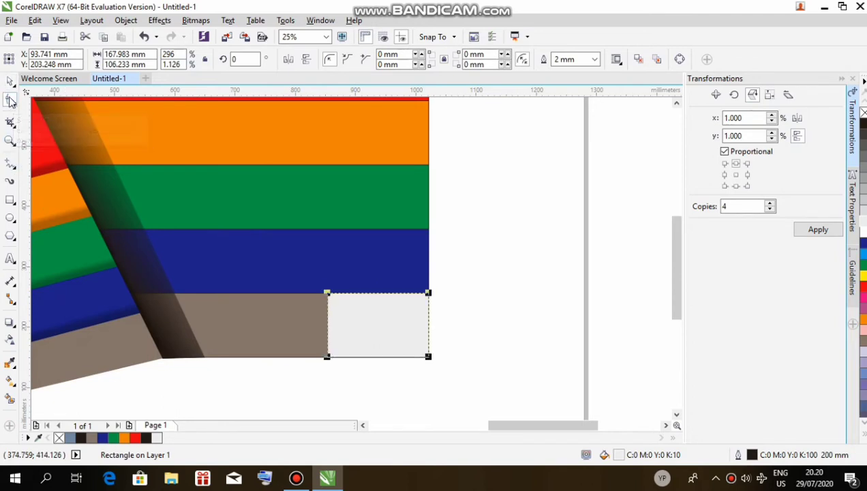
right_click(357, 301)
click(413, 173)
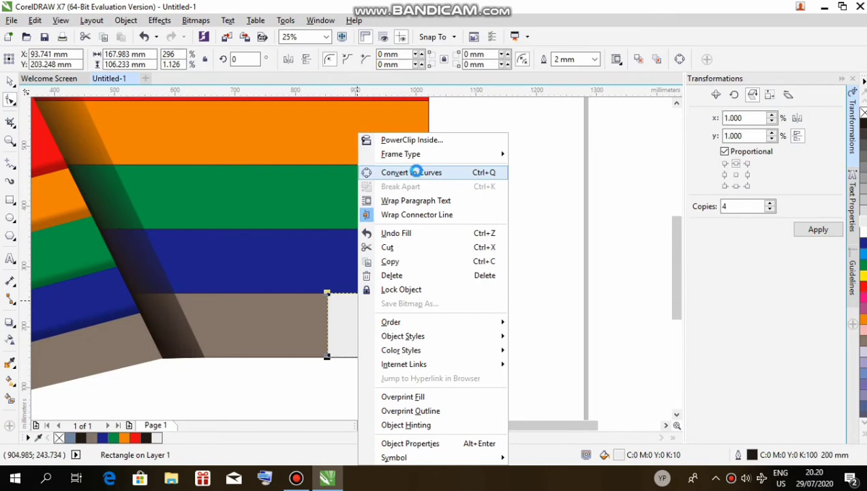
drag(327, 293, 364, 293)
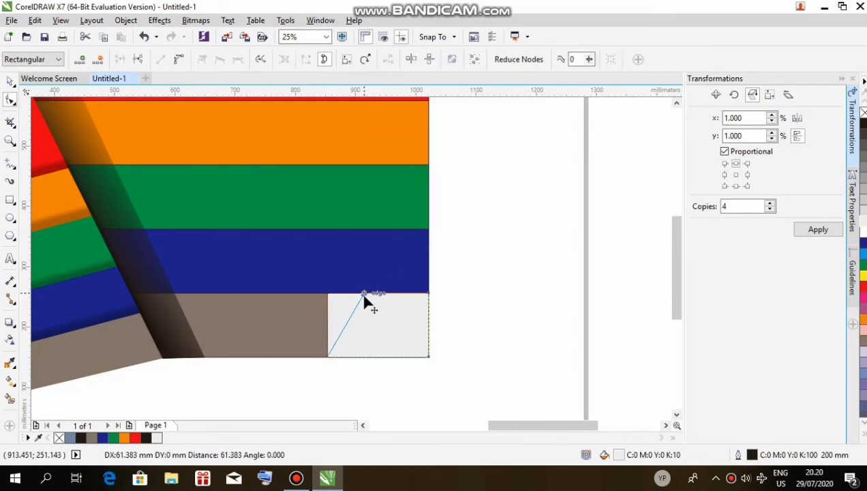
drag(363, 293, 370, 293)
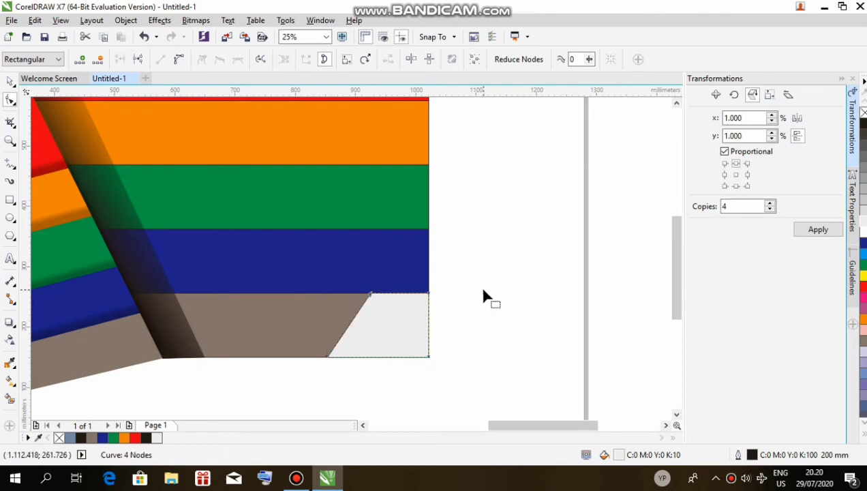
click(11, 81)
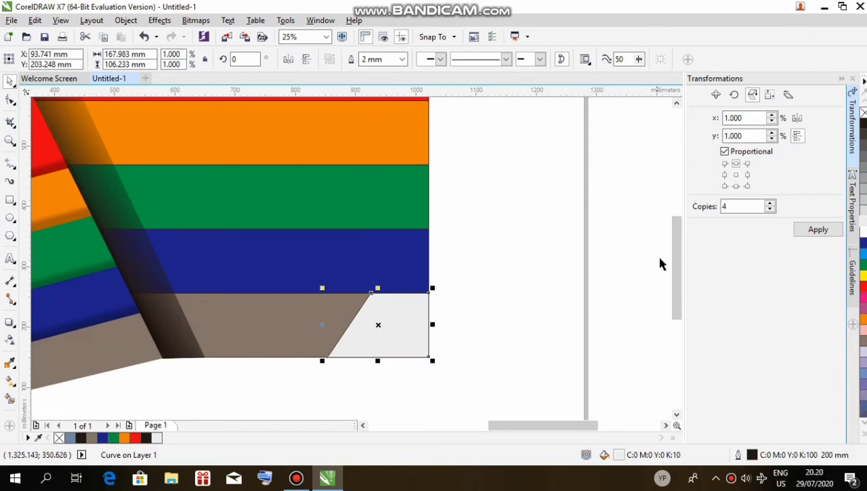
Duplicate the slanted light grey piece onto the blue band's right end, bring it to the front and align it with that band
scroll(670, 263, up, 1)
scroll(670, 263, up, 1)
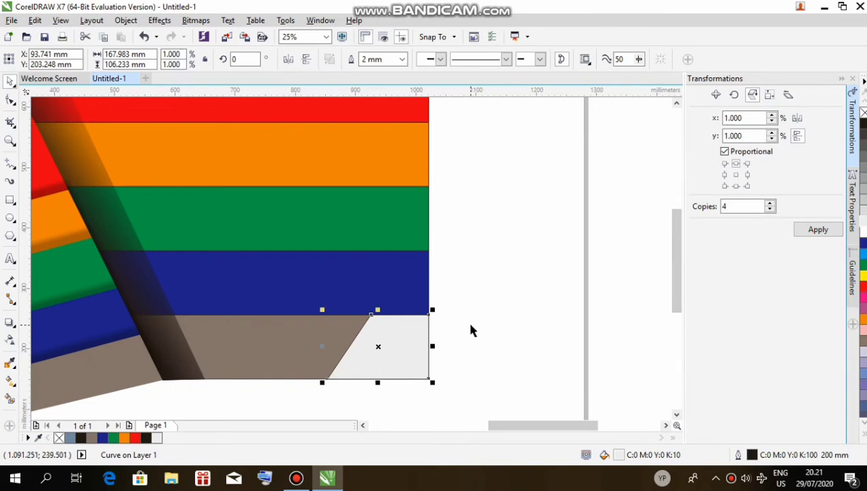
key(ctrl+d)
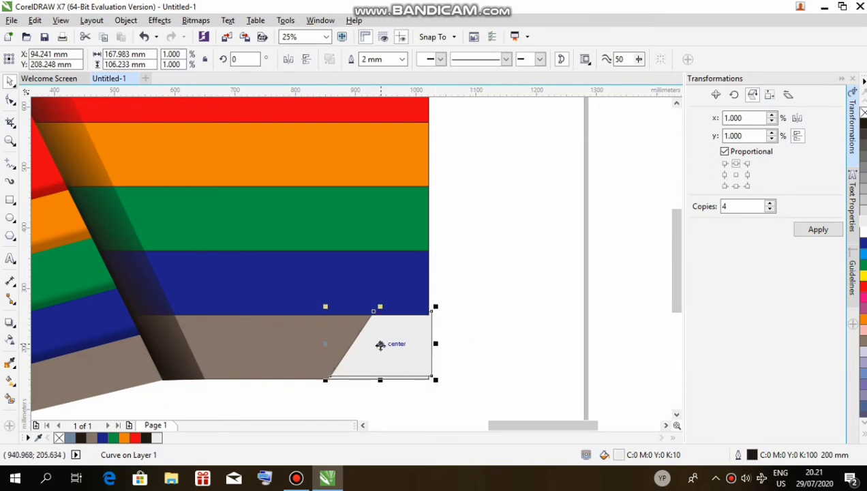
drag(380, 344, 377, 282)
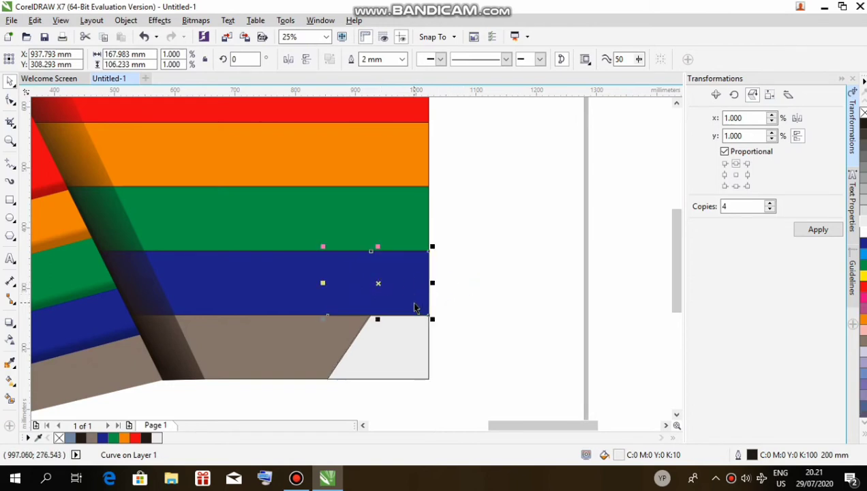
key(shift+Page_Up)
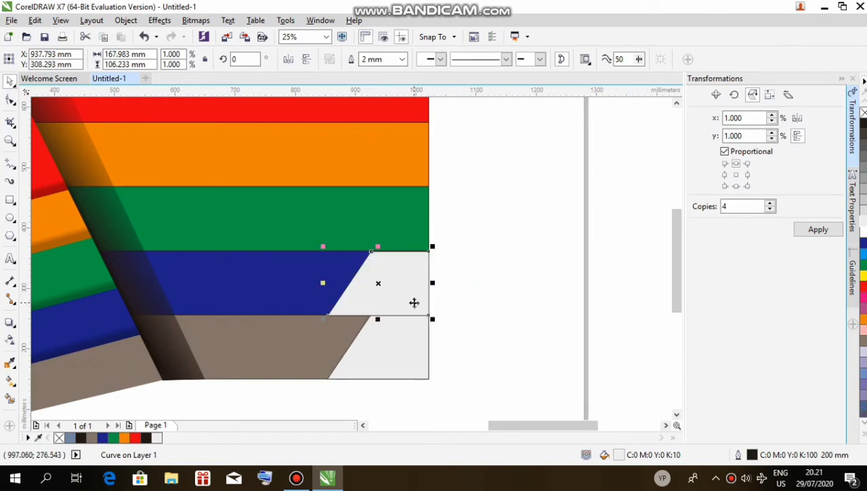
shift+click(267, 267)
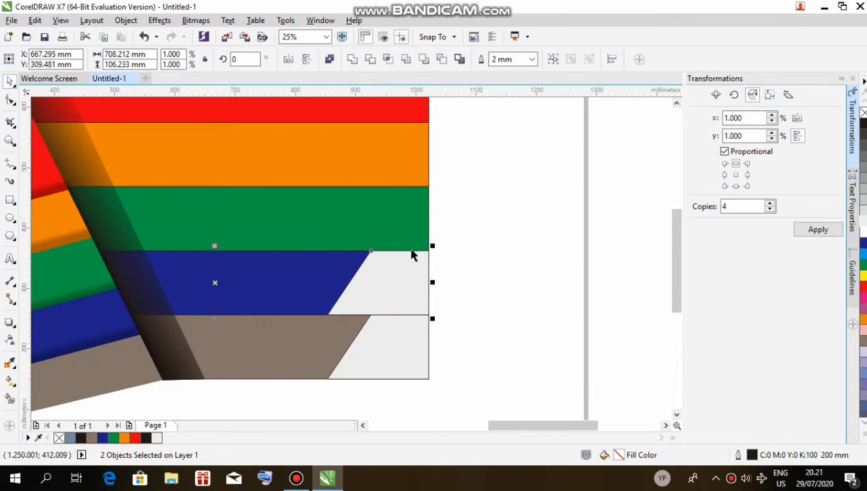
Copy the slanted light grey piece from the blue band onto the green band's right end and align it there
click(409, 268)
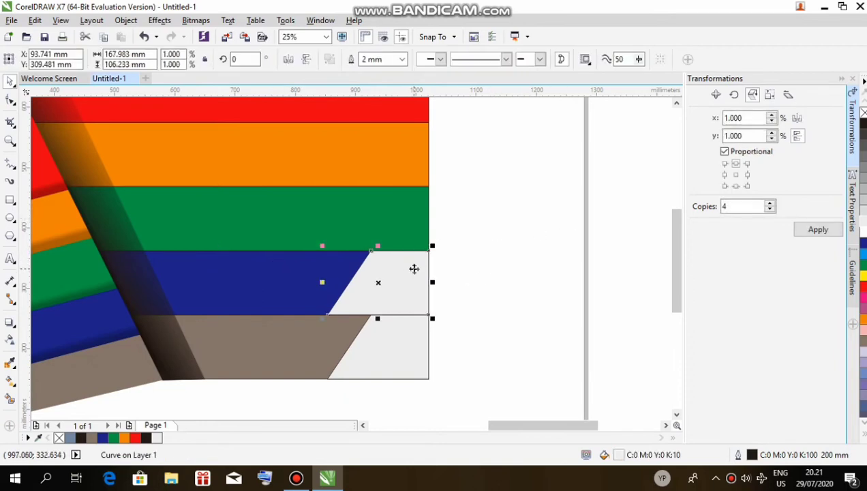
drag(413, 266, 378, 218)
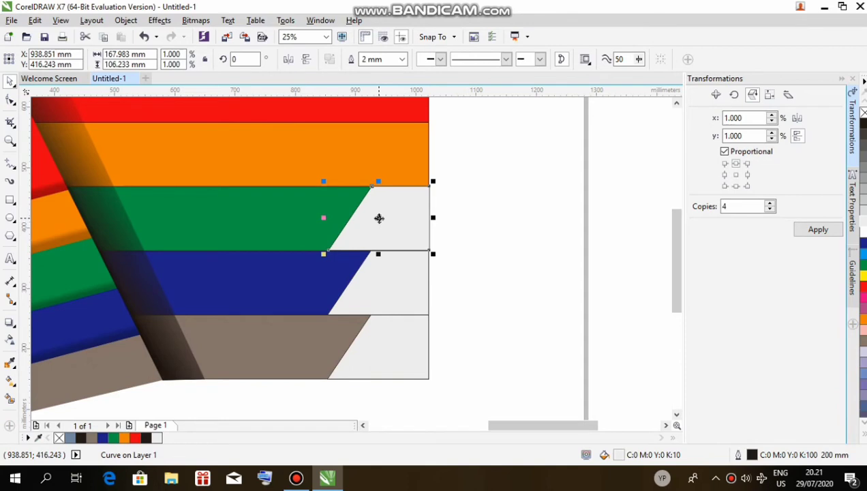
shift+click(259, 225)
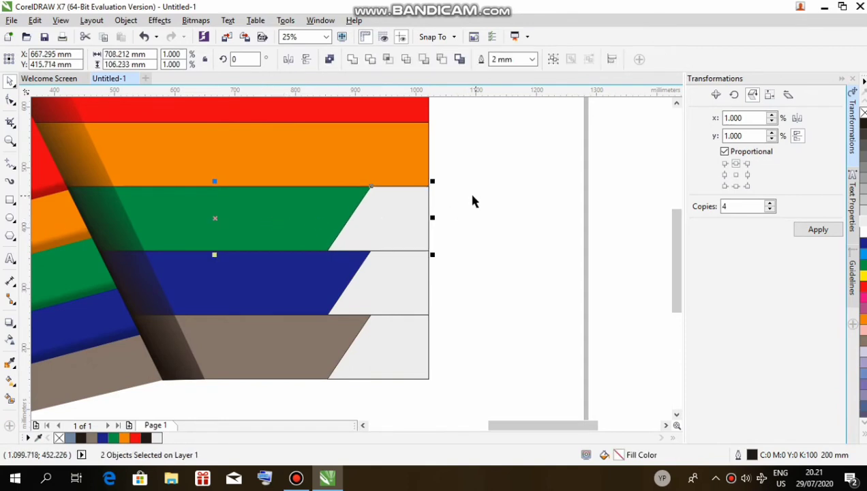
Place a copy of the green band's light grey end piece on the orange band, aligned with its right end
click(402, 205)
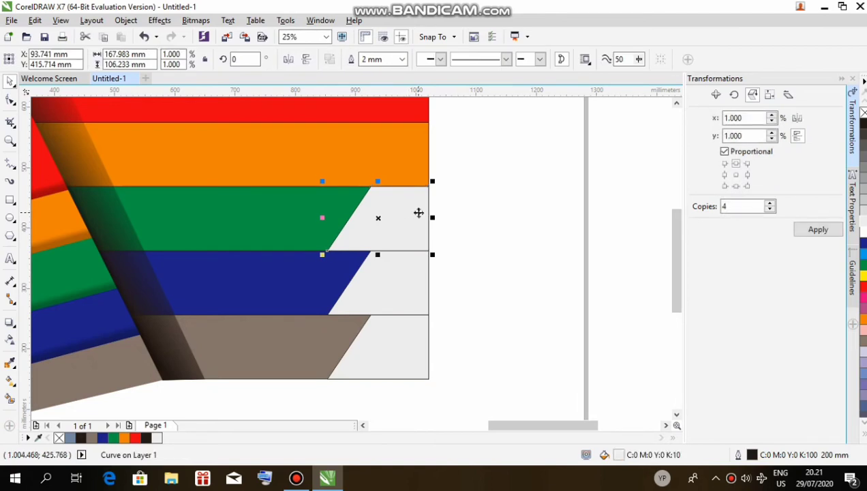
drag(418, 212, 377, 154)
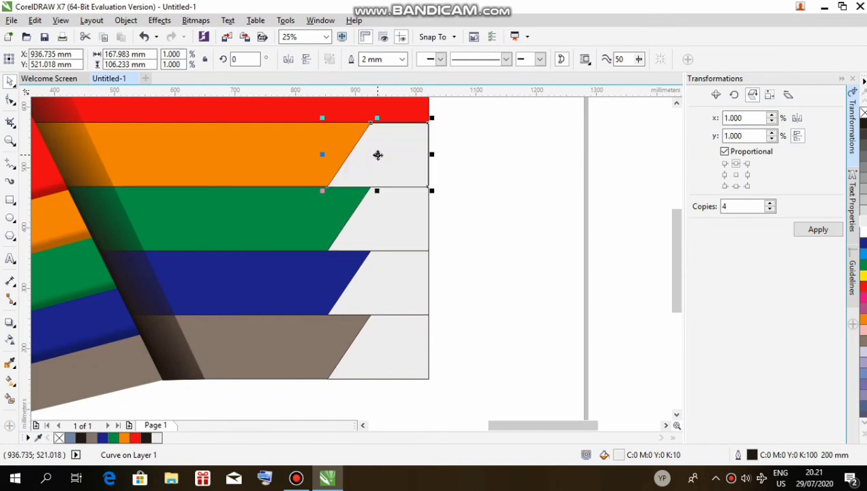
shift+click(276, 165)
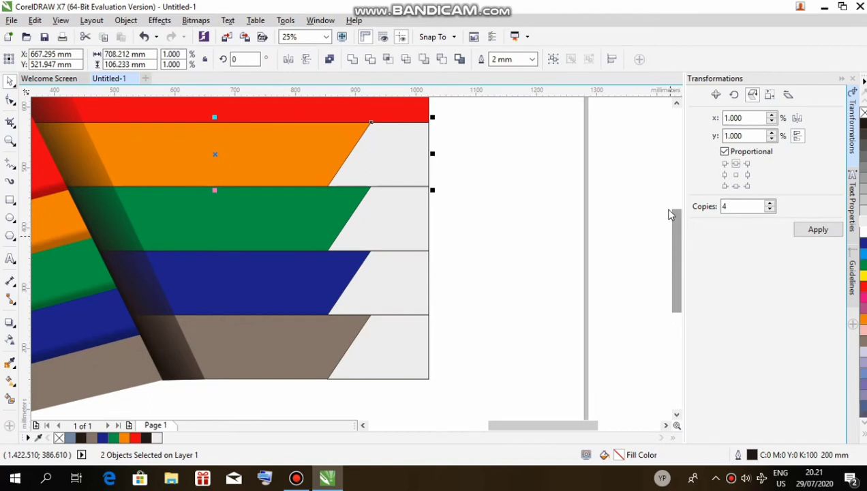
Copy the orange band's light grey end piece up to the red band and align it with that band's right end
drag(670, 239, 643, 209)
click(521, 235)
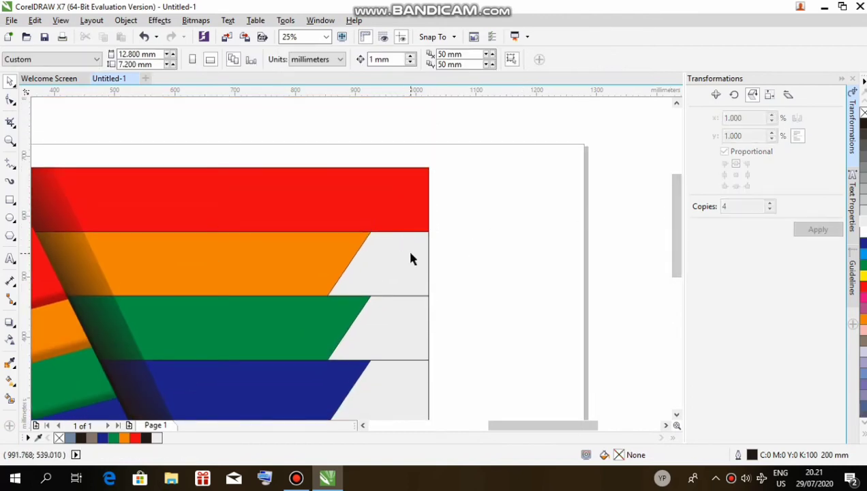
click(409, 254)
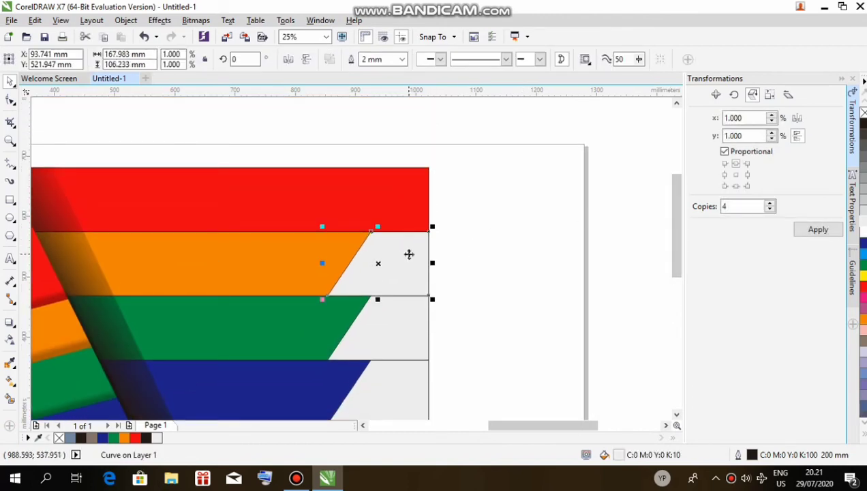
drag(409, 254, 378, 200)
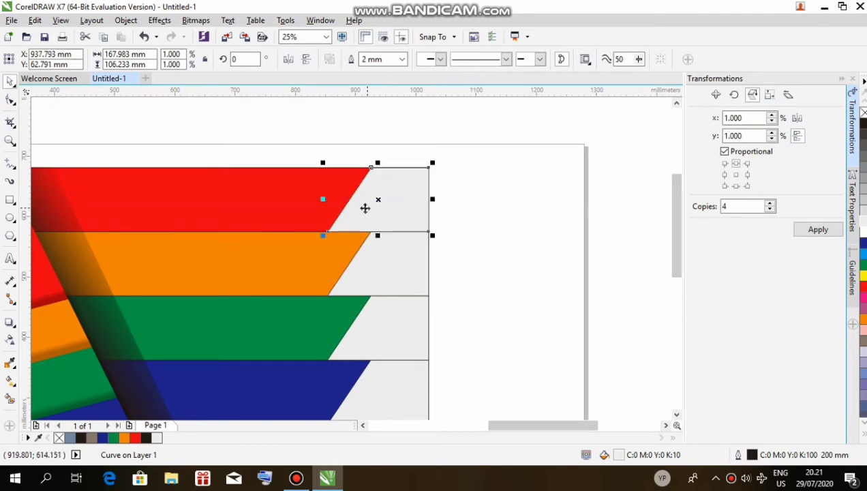
shift+click(286, 205)
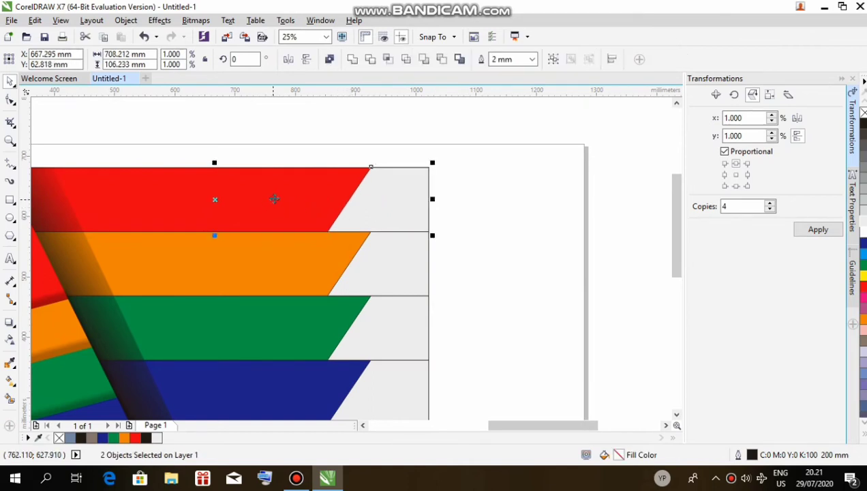
Select all the coloured rectangles, their grey end pieces and the gradient shadow together and remove their outlines
scroll(668, 232, right, 2)
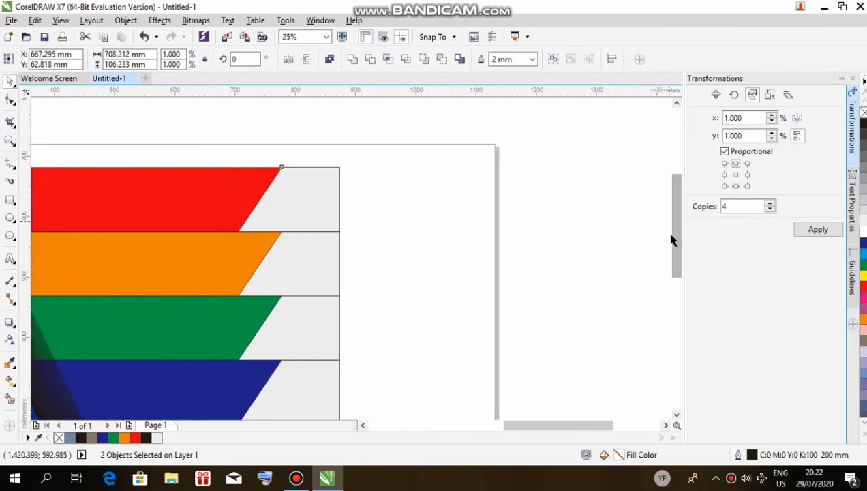
drag(671, 239, 48, 261)
scroll(624, 249, down, 2)
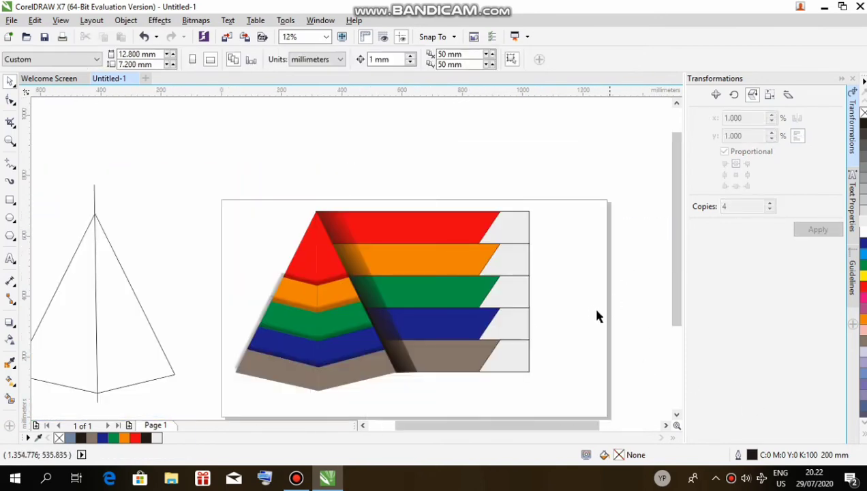
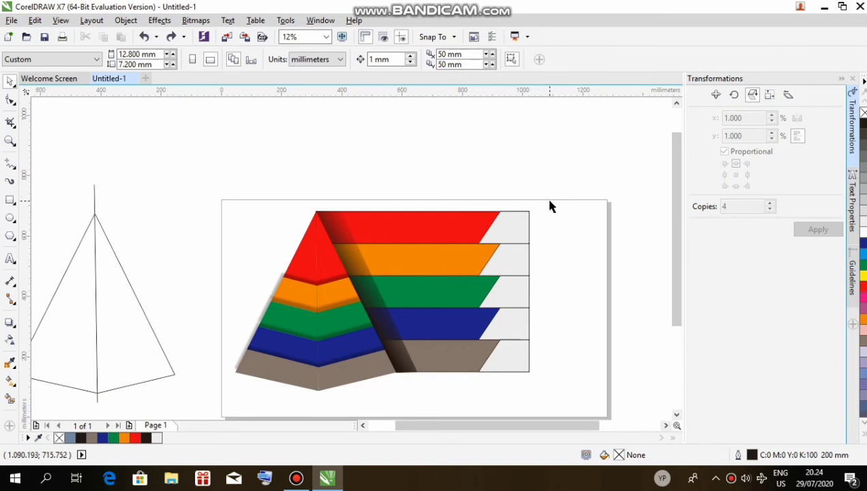
drag(547, 199, 308, 380)
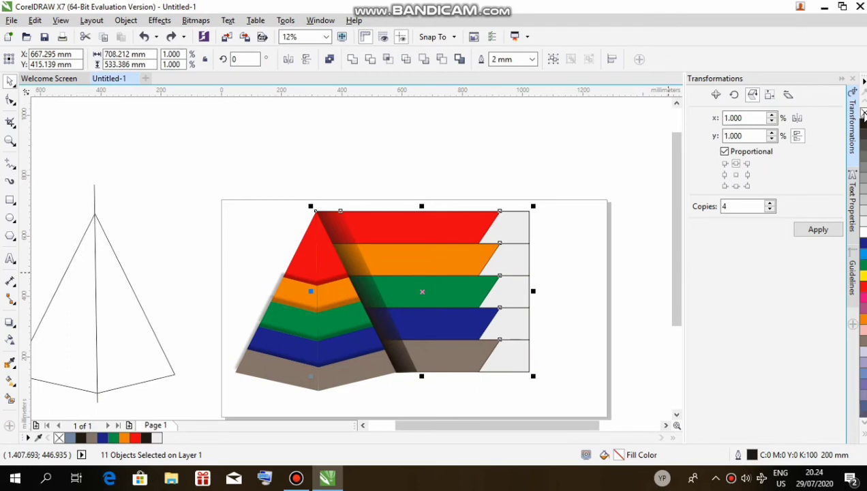
right_click(862, 113)
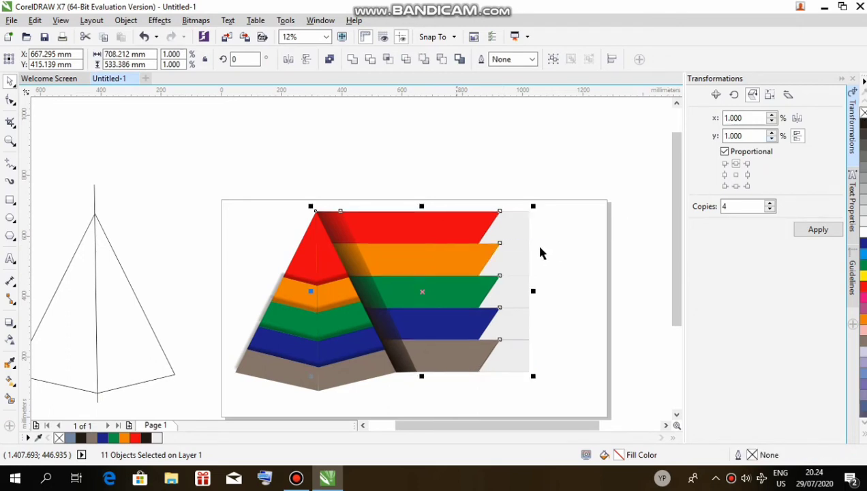
click(592, 271)
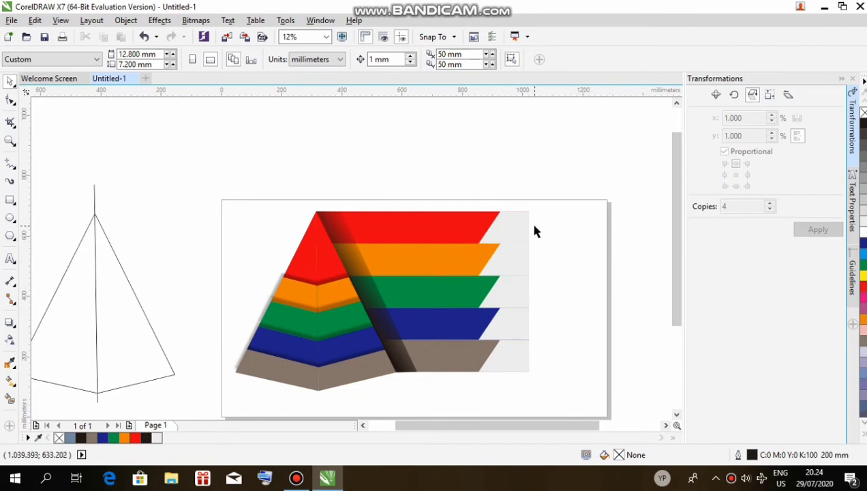
Draw a rectangle about 74 by 69 mm on the red band's light grey end piece
scroll(529, 225, up, 2)
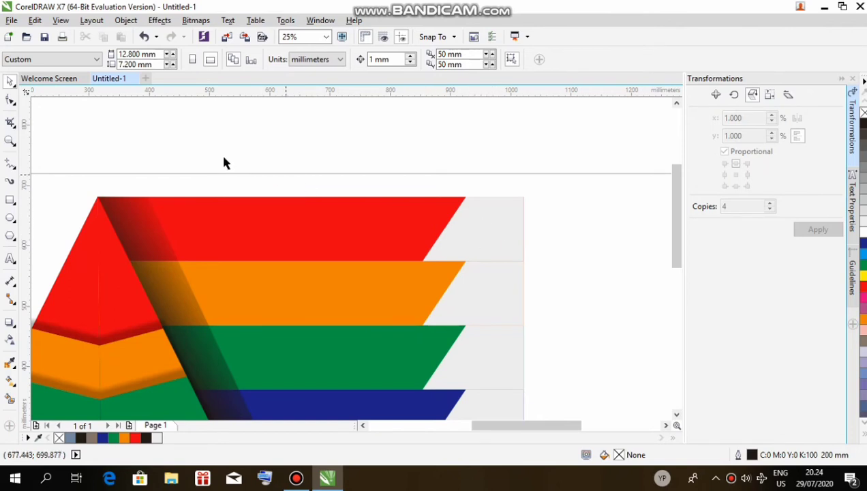
click(10, 200)
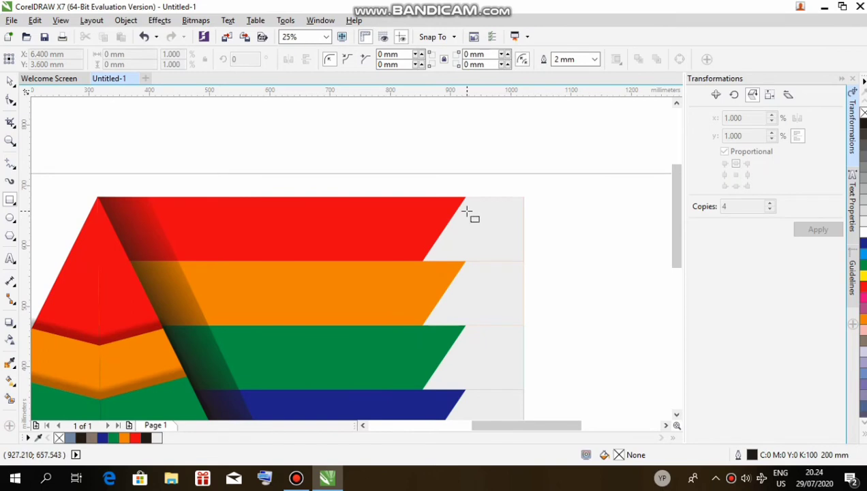
drag(467, 212, 511, 253)
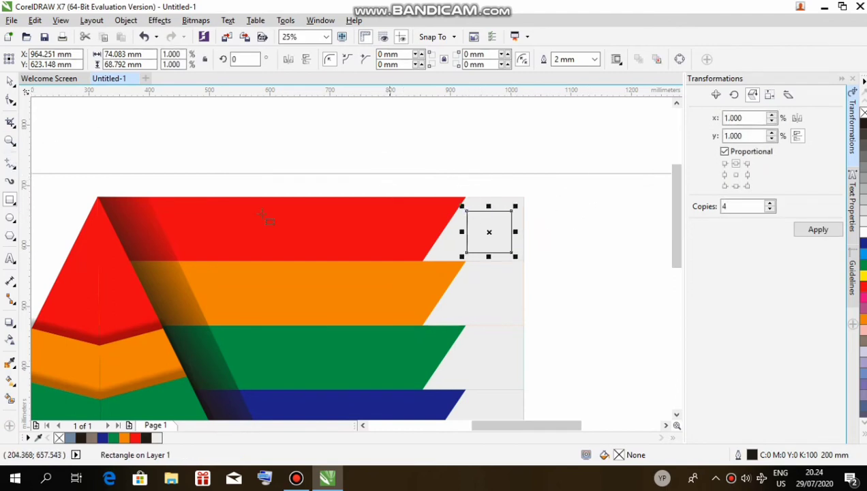
Give the small rectangle chamfered corners of about 14.8 mm, turning it into an octagon
click(8, 100)
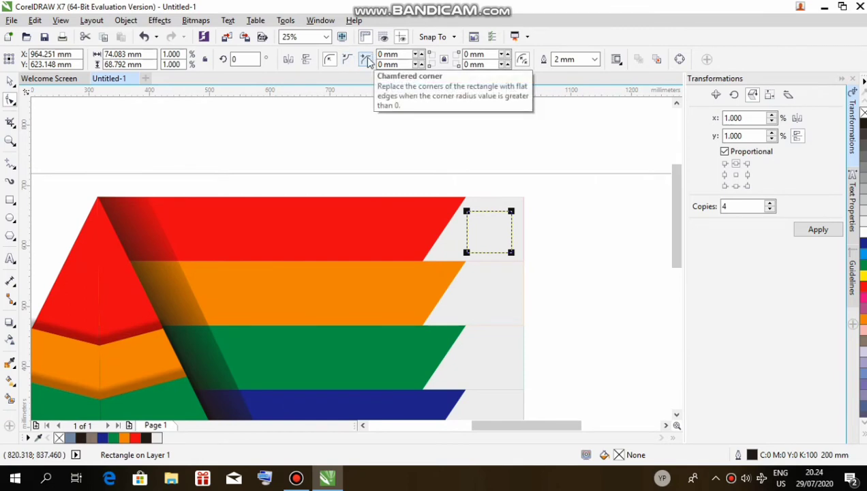
click(367, 60)
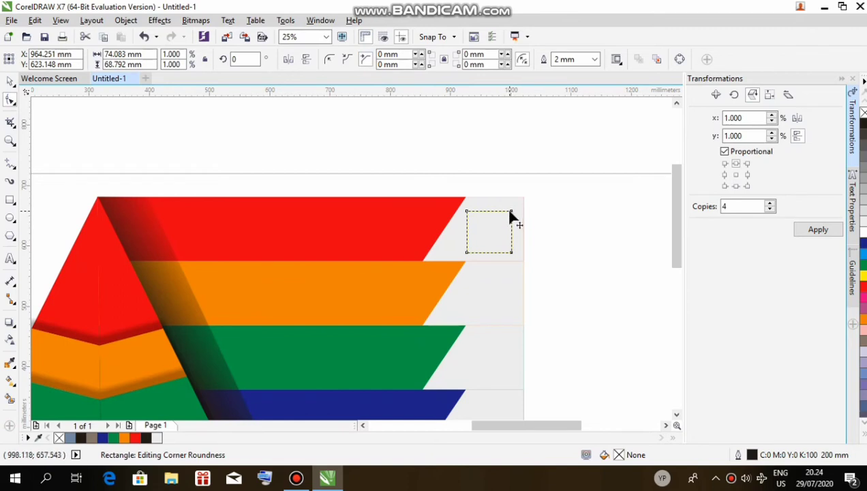
drag(509, 211, 503, 226)
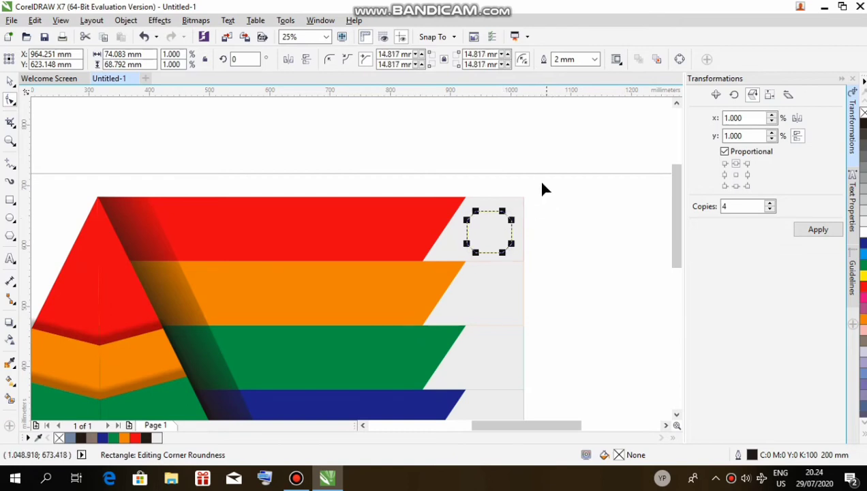
Enlarge the octagon proportionally to about 83 mm wide and fill it with 70% black
click(10, 81)
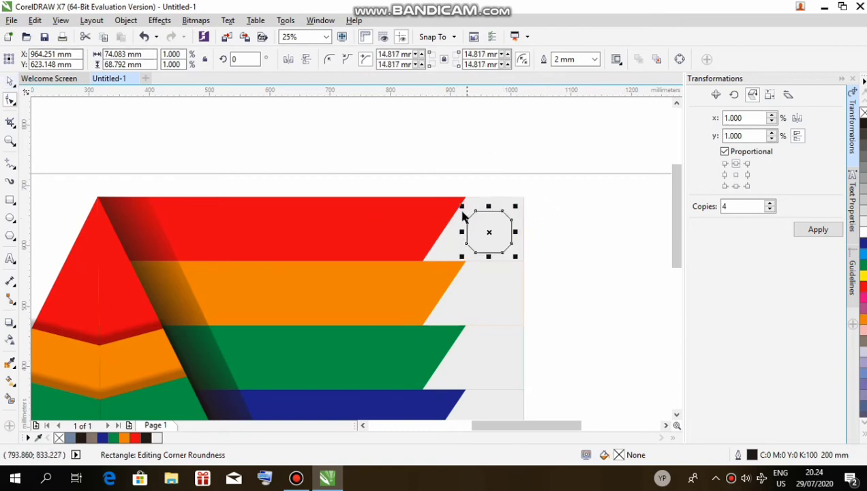
drag(461, 206, 456, 201)
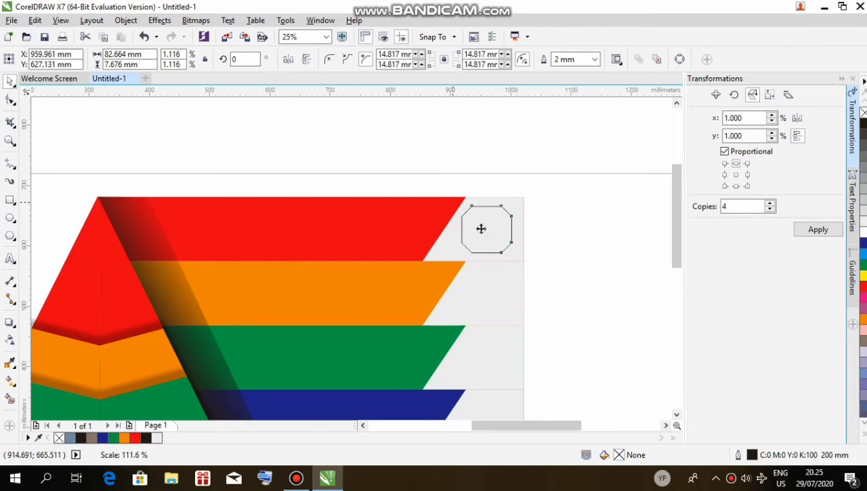
key(ctrl+c)
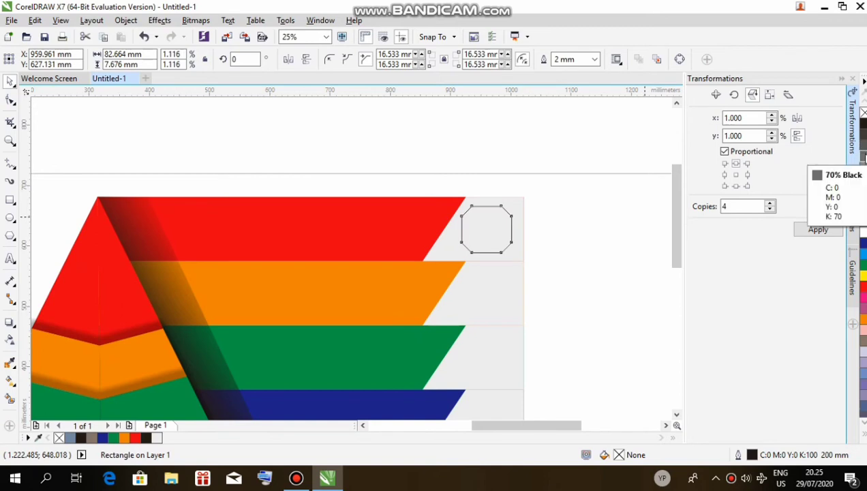
click(863, 161)
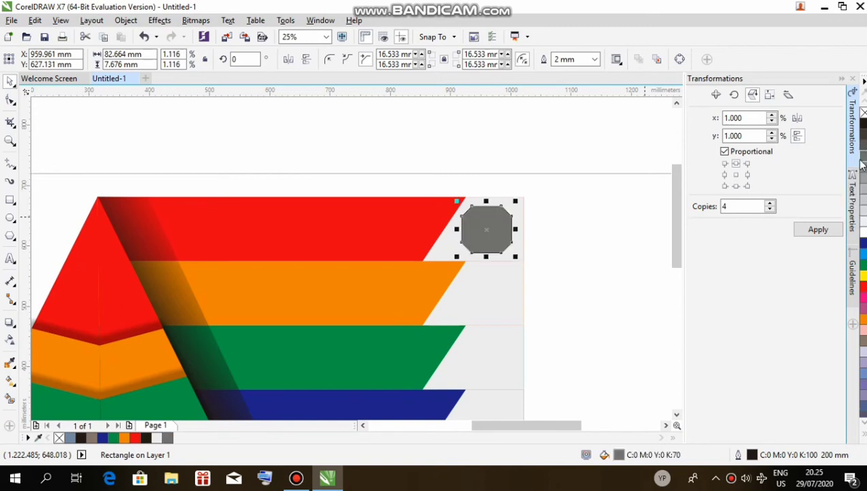
click(593, 206)
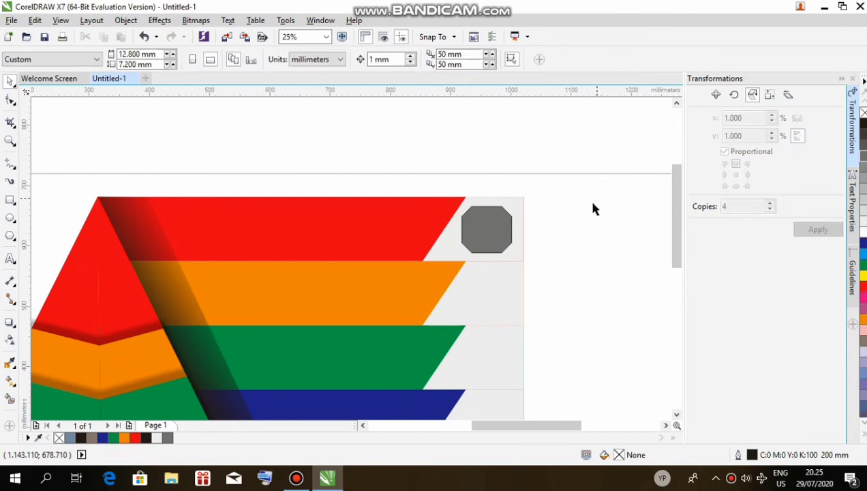
Apply a linear transparency to the grey octagon, fading it out towards its left edge
click(10, 340)
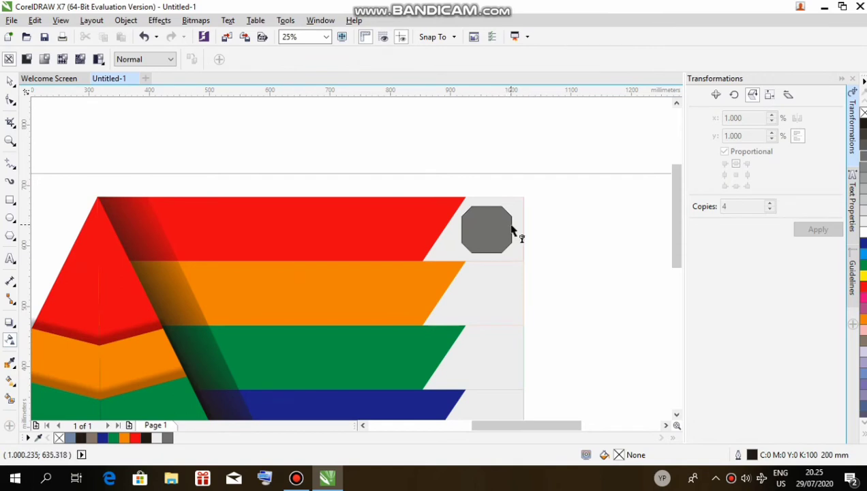
click(486, 230)
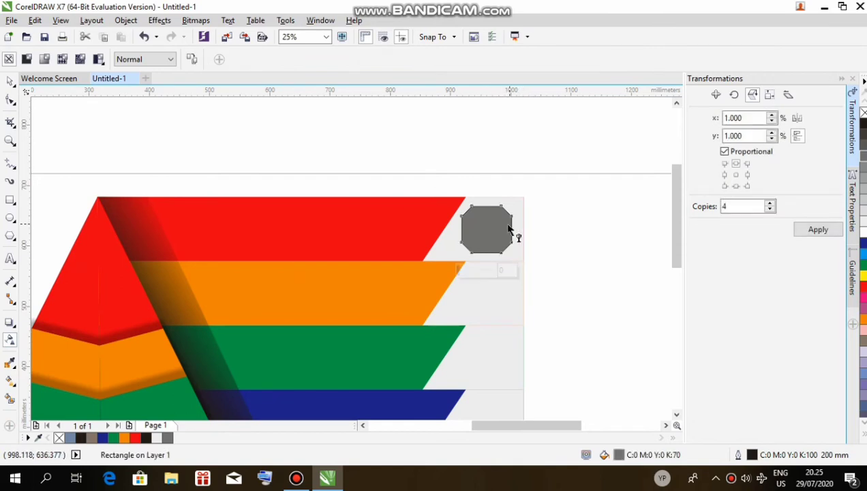
drag(488, 228, 467, 225)
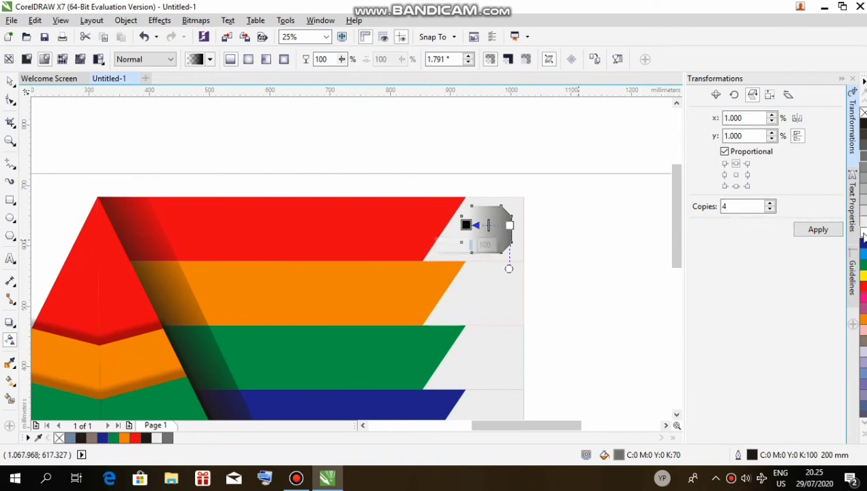
Change the octagon's linear transparency to 0 at its left edge and 68 at its right edge
drag(864, 235, 466, 225)
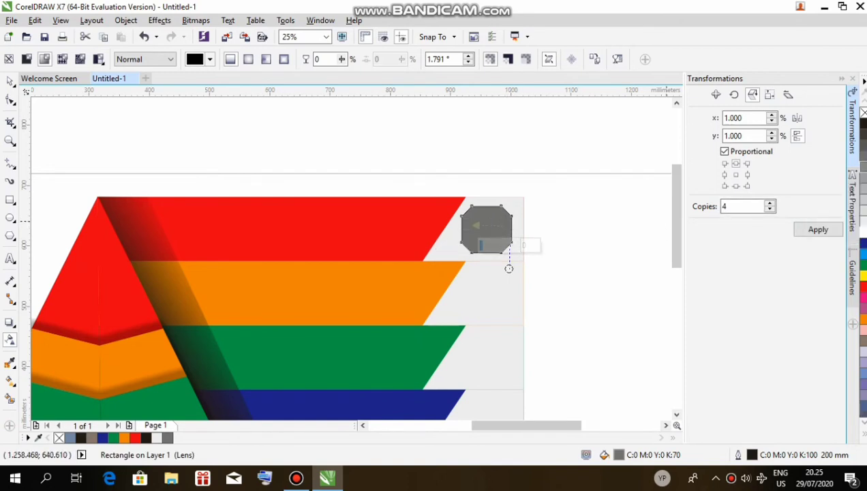
click(863, 167)
click(863, 156)
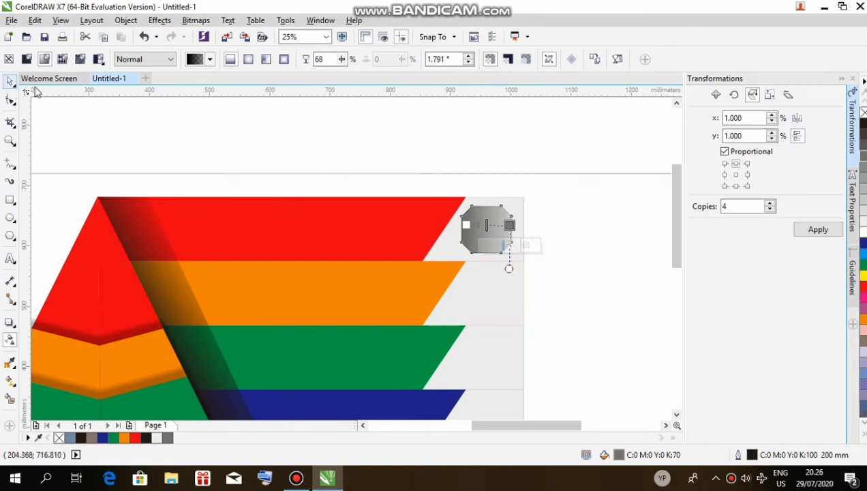
click(10, 81)
click(542, 209)
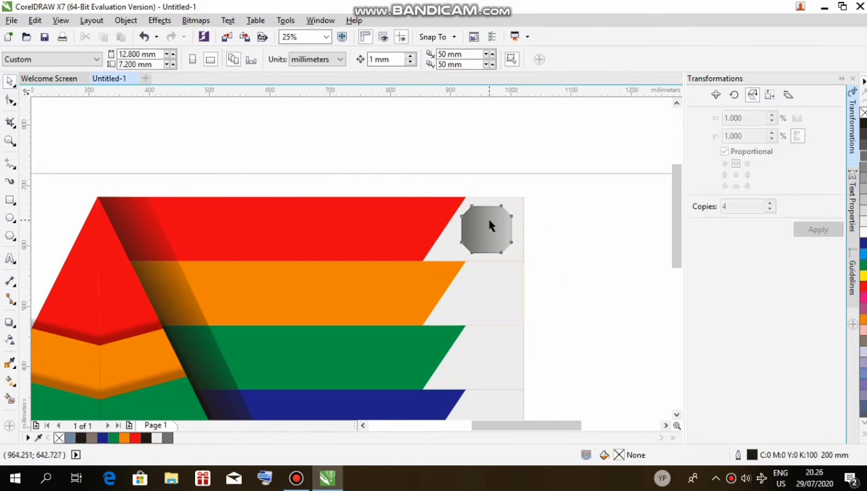
Duplicate the octagon centred over the original, shrink the copy to about 60 mm high and mirror it horizontally
click(490, 225)
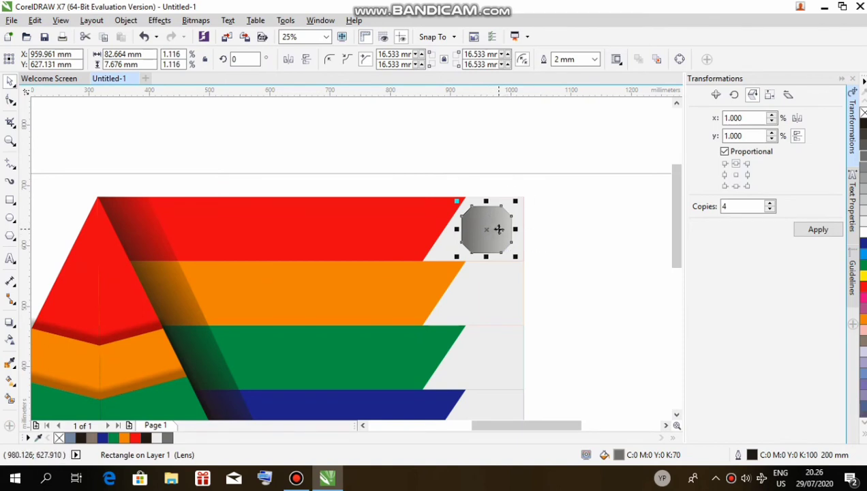
key(Right)
key(Up)
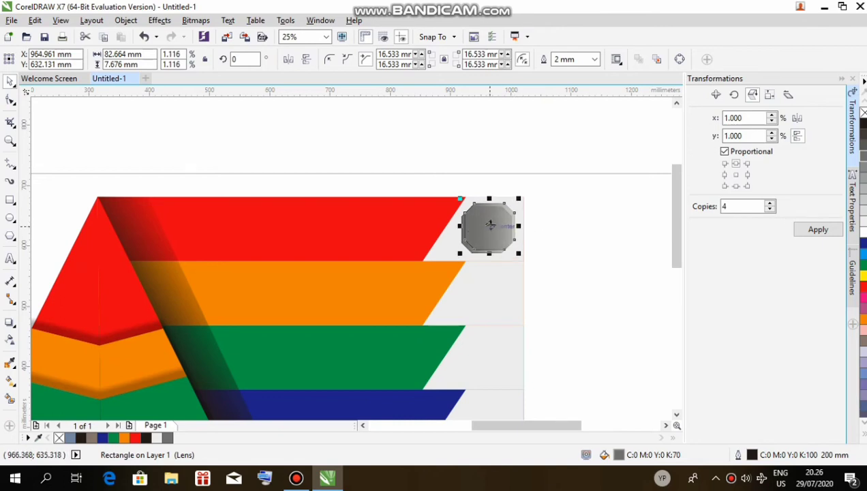
mouse_move(490, 225)
mouse_down()
mouse_move(478, 238)
mouse_move(486, 230)
mouse_up()
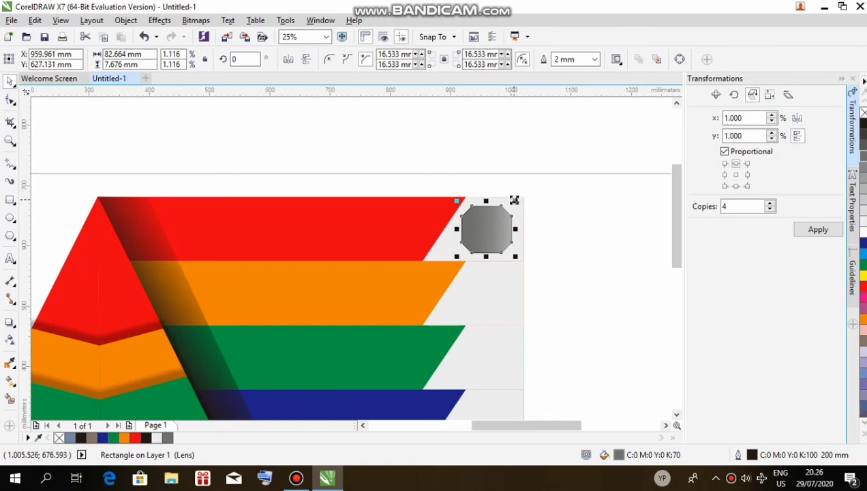
drag(515, 200, 511, 204)
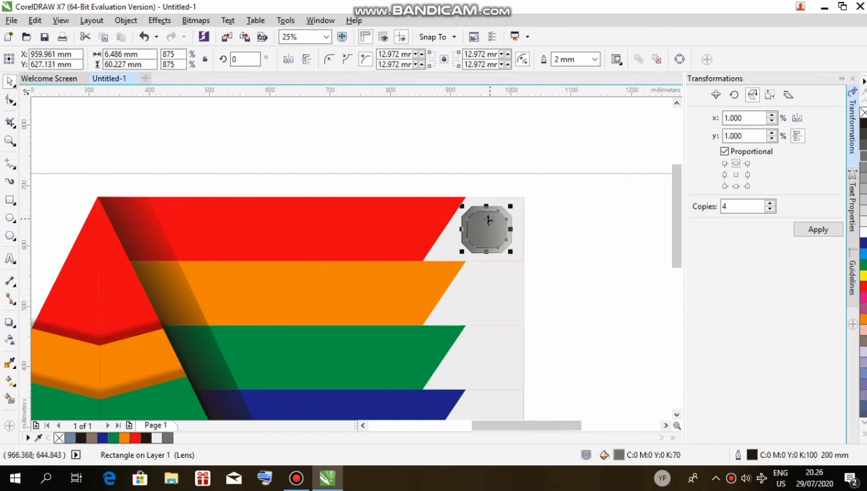
click(287, 60)
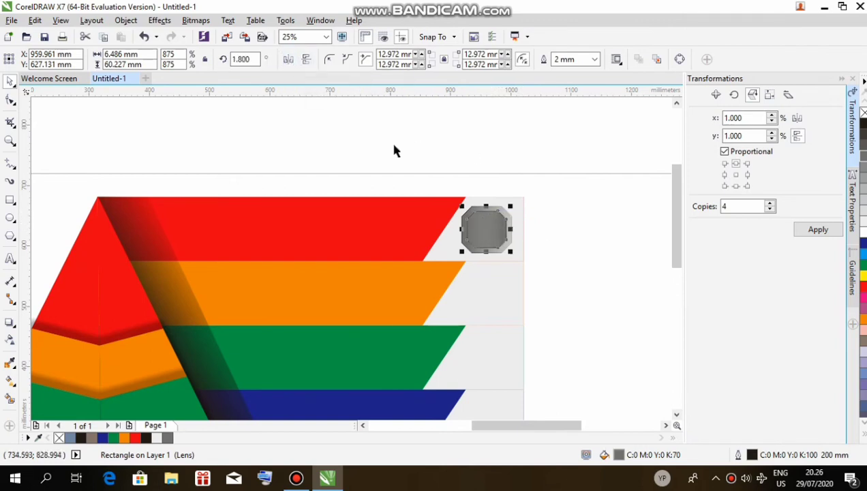
click(551, 187)
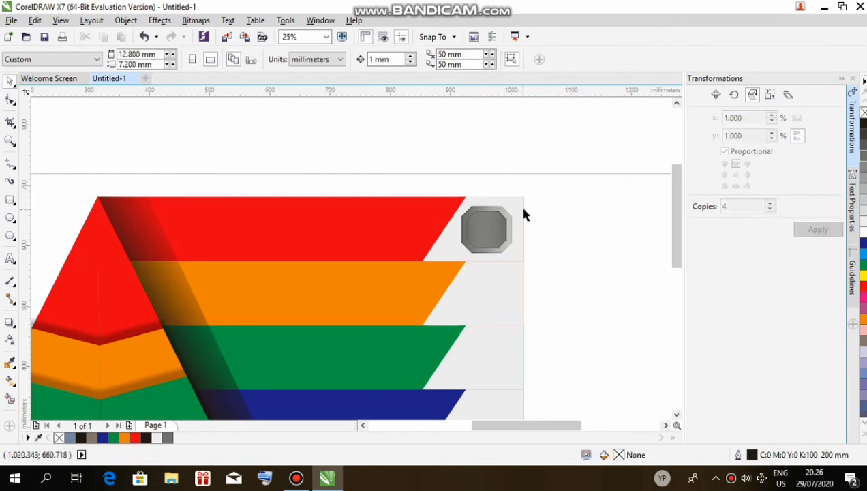
Copy the pair of octagons onto the light grey end pieces of the orange, green, blue and brown bands
drag(678, 215, 680, 252)
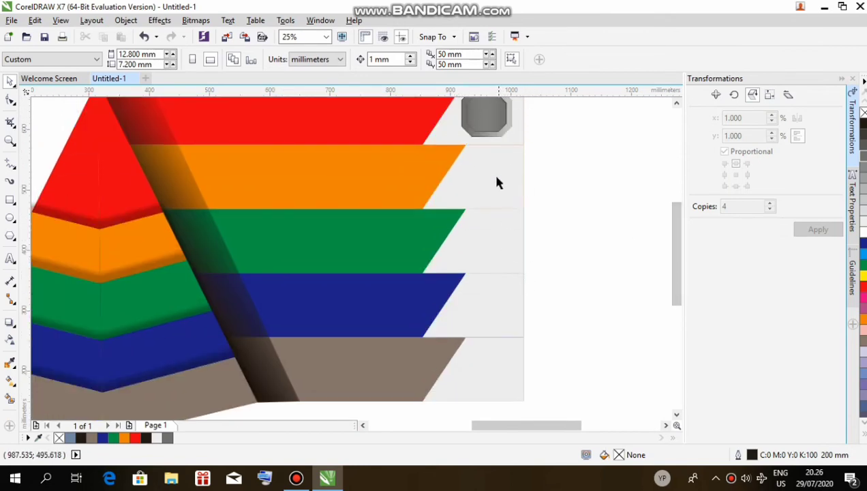
drag(678, 255, 675, 245)
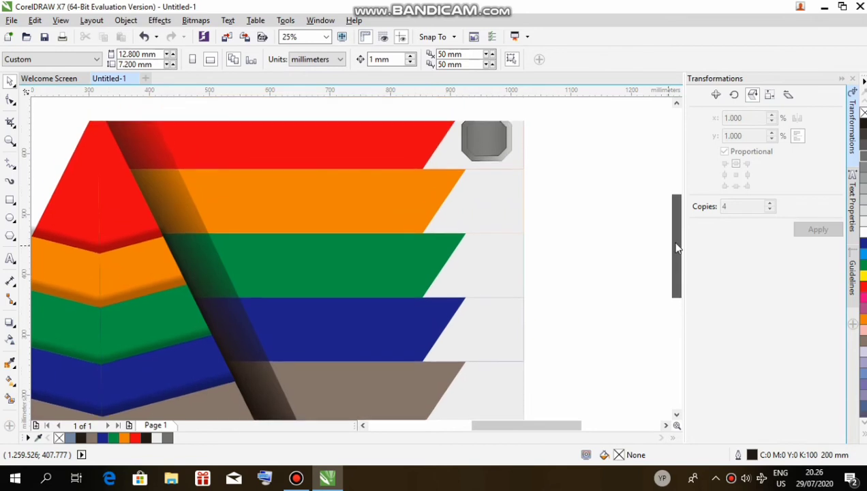
drag(543, 110, 448, 171)
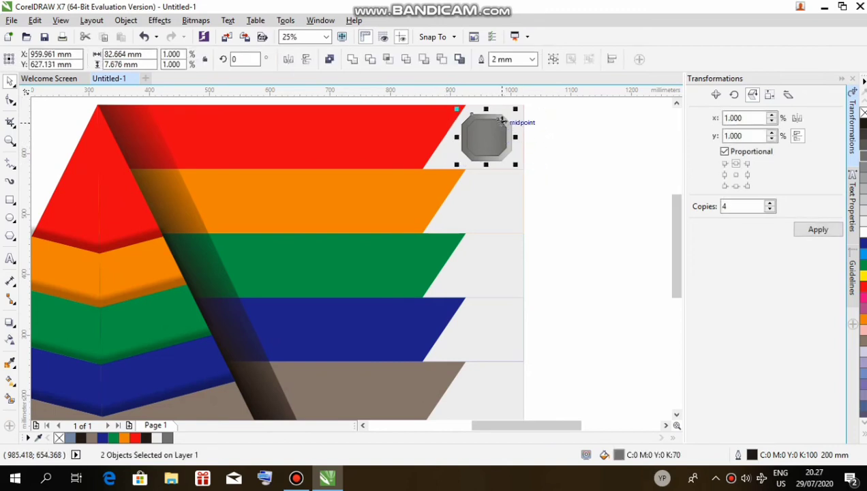
drag(502, 121, 487, 202)
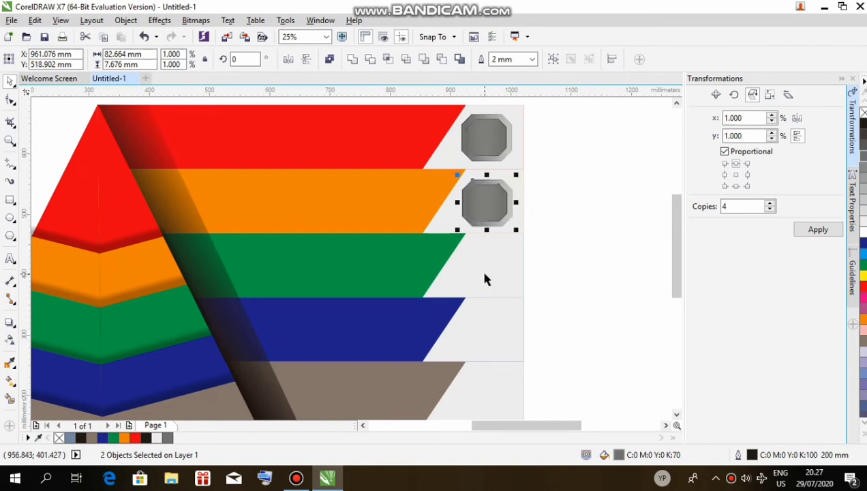
key(ctrl+r)
key(ctrl+r)
key(ctrl+r)
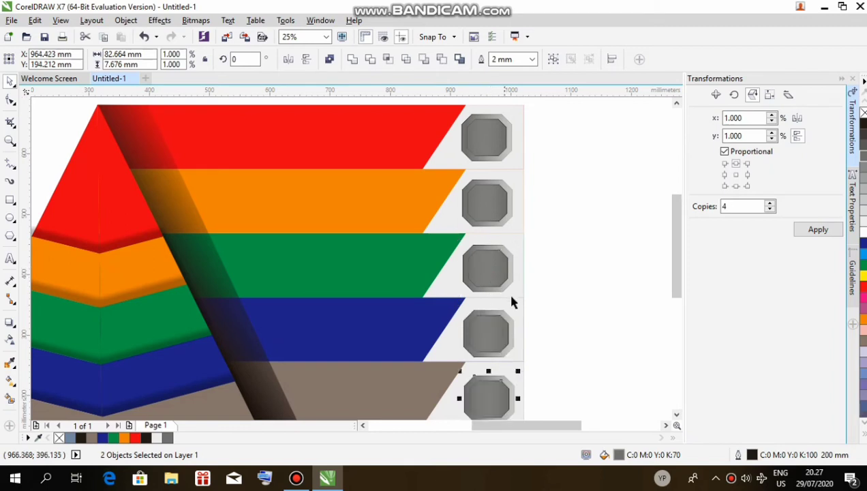
click(490, 331)
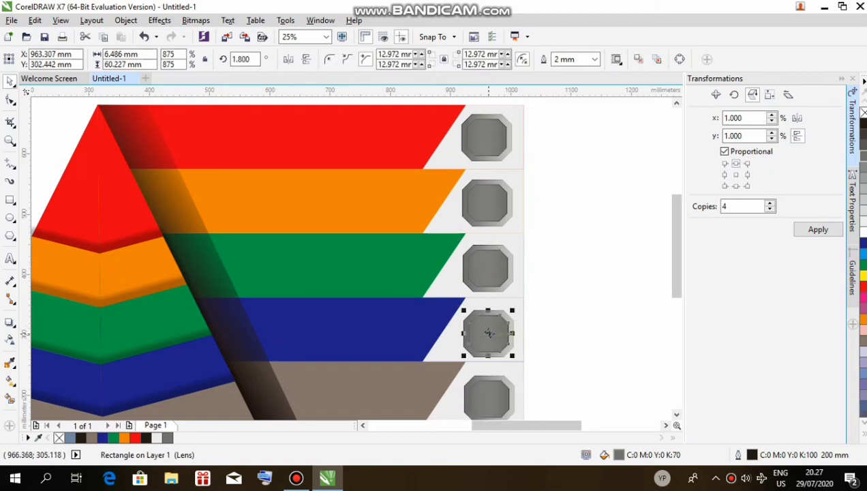
drag(488, 334, 487, 325)
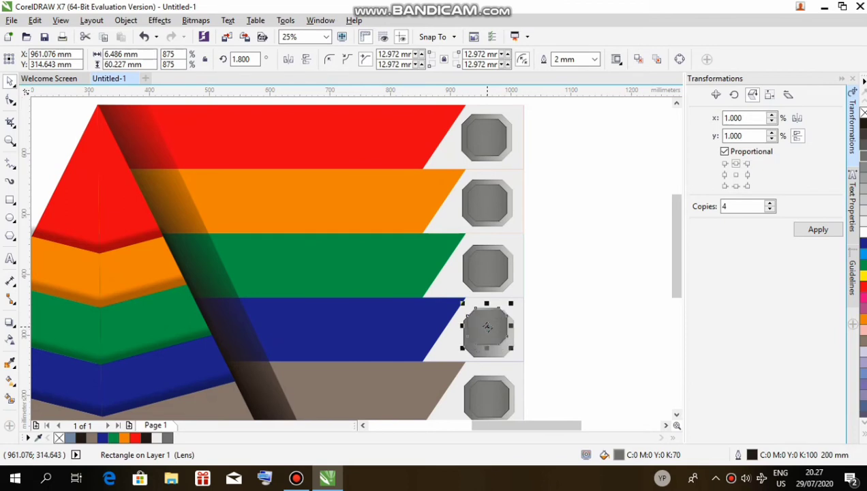
key(ctrl+z)
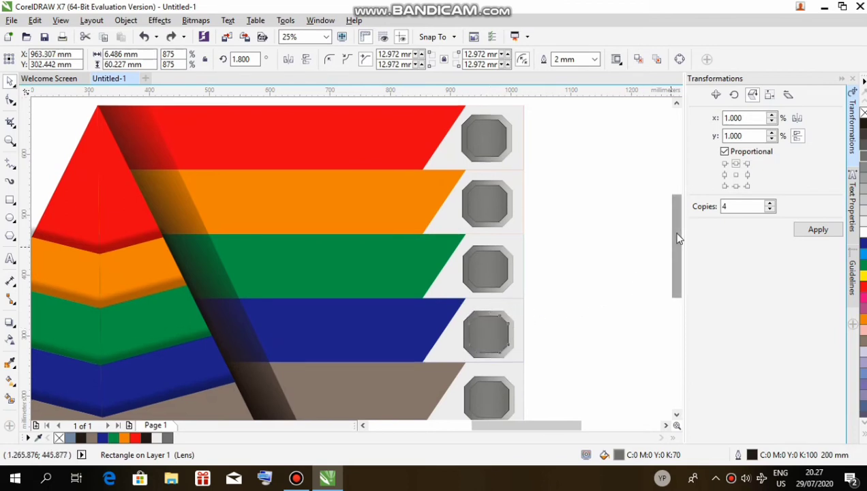
Create a filled shape from the left half of the outline pyramid beside the page with Smart Fill
drag(678, 238, 667, 252)
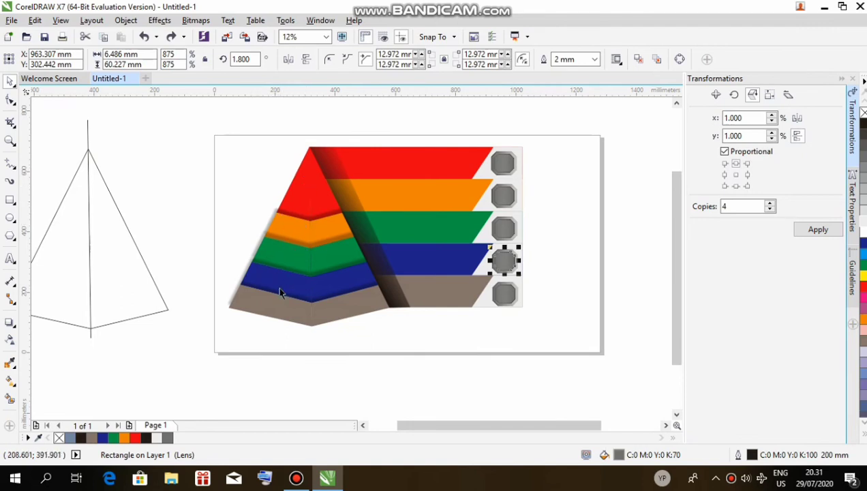
click(9, 400)
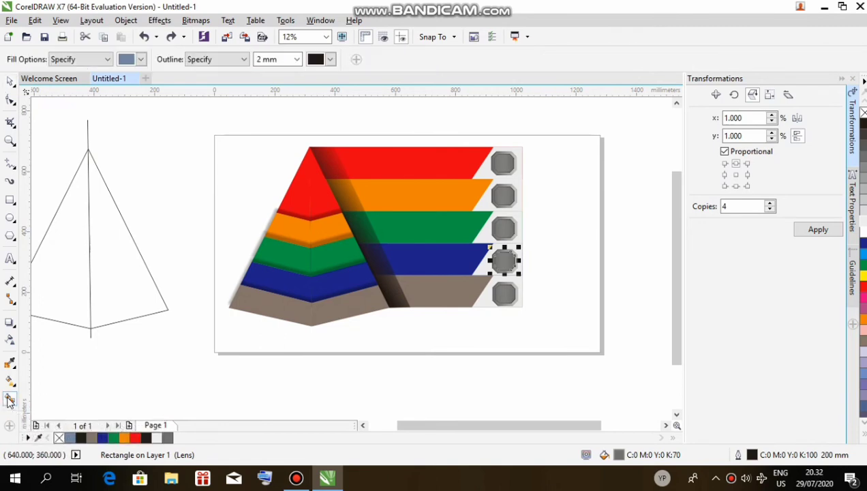
click(58, 230)
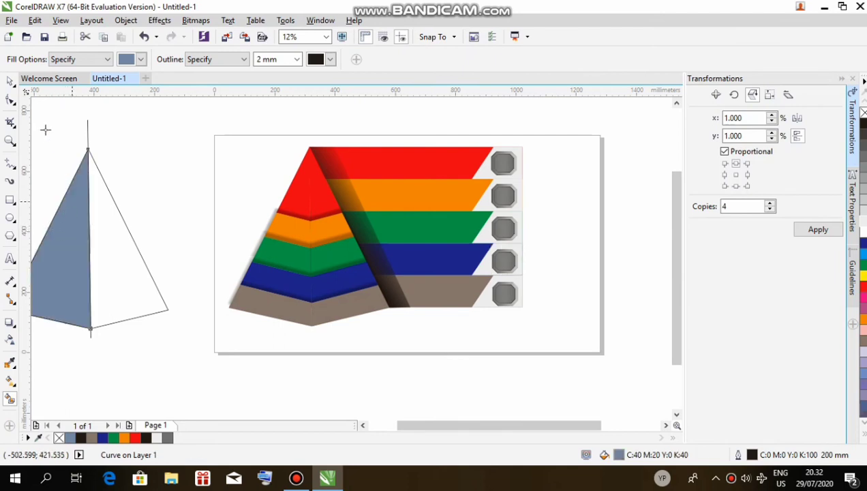
click(10, 83)
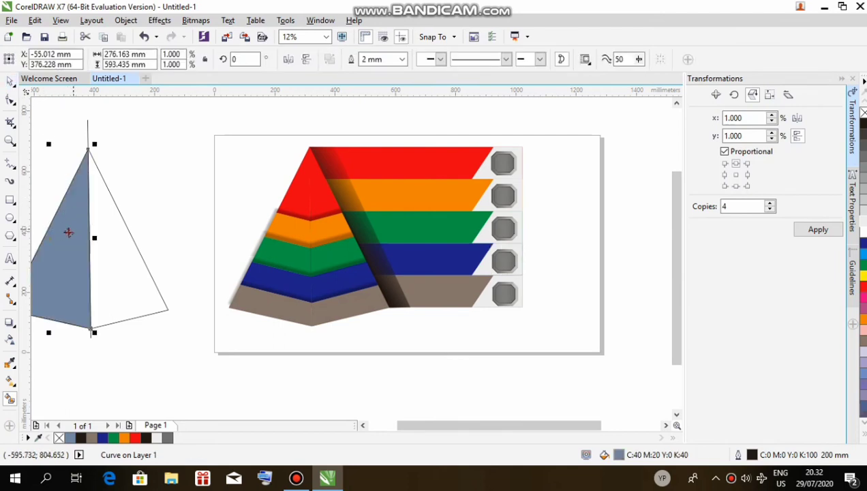
Fill the new half-pyramid shape with 10% black and place it over the left half of the coloured pyramid
drag(71, 245, 172, 253)
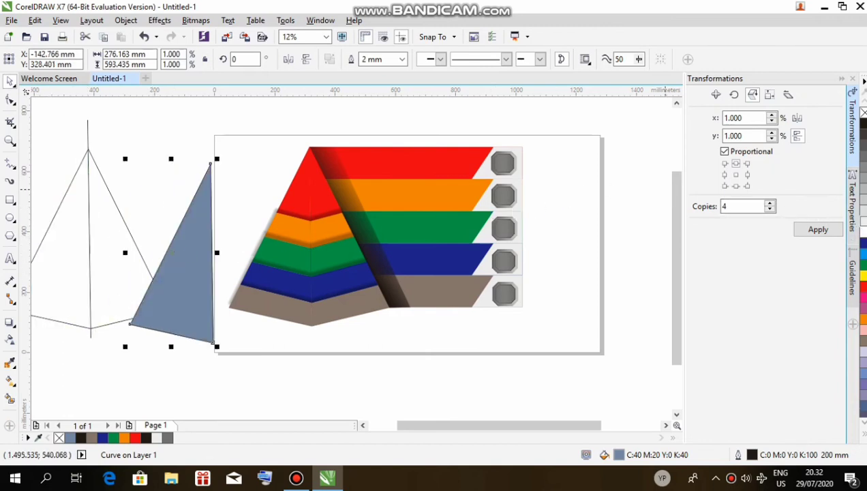
click(862, 235)
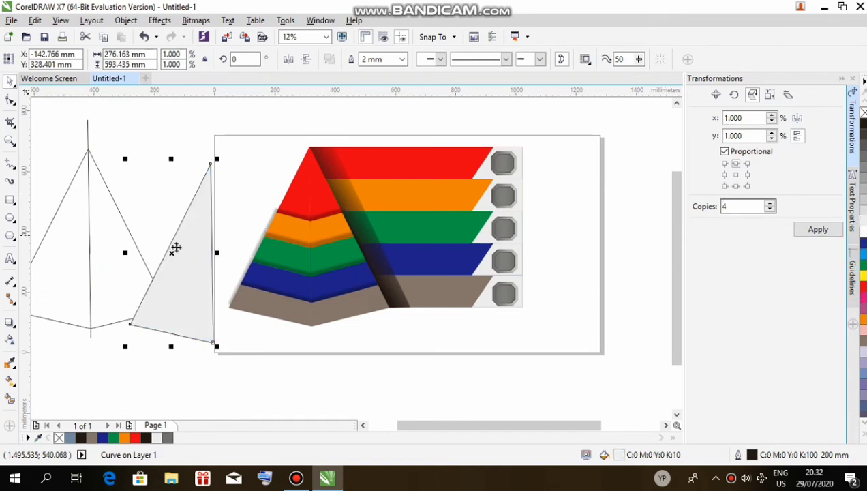
drag(176, 249, 270, 236)
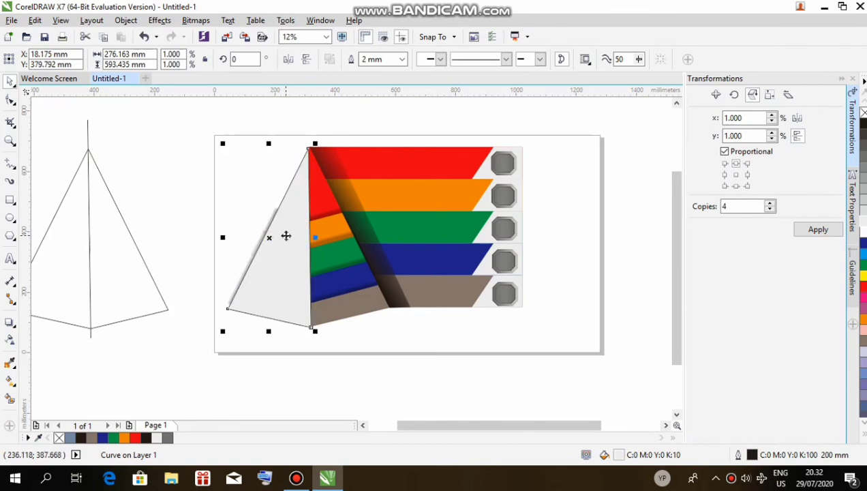
Apply a linear transparency to the light grey half-pyramid, fading it out from the centre edge towards the pyramid's left side
click(9, 341)
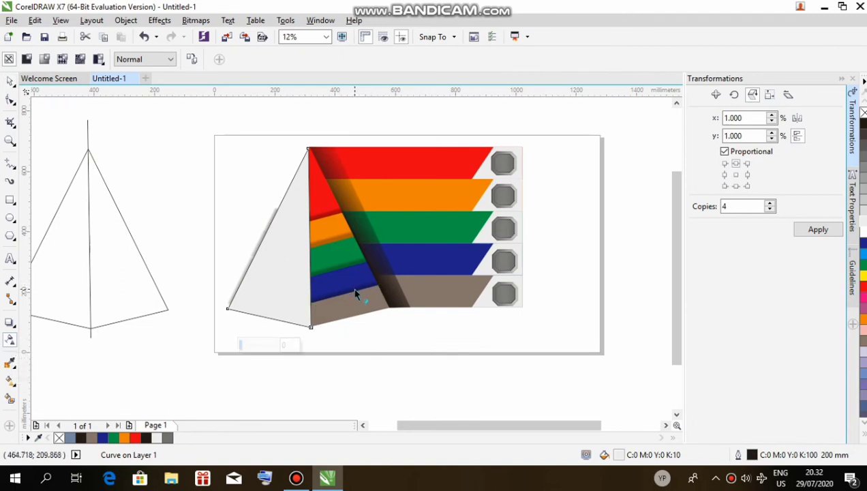
drag(352, 286, 235, 233)
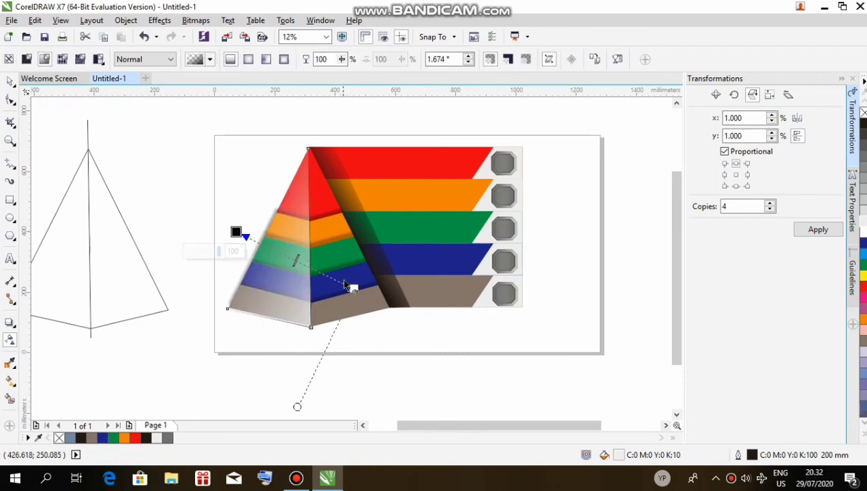
drag(353, 289, 402, 267)
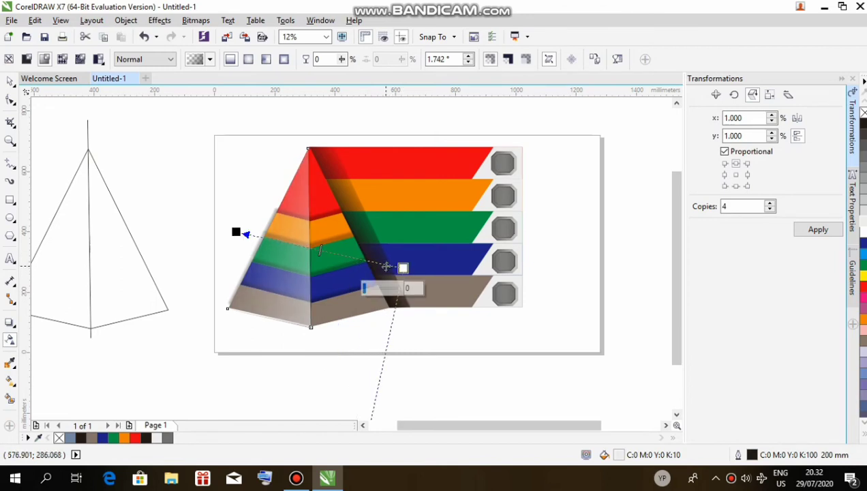
drag(236, 232, 260, 238)
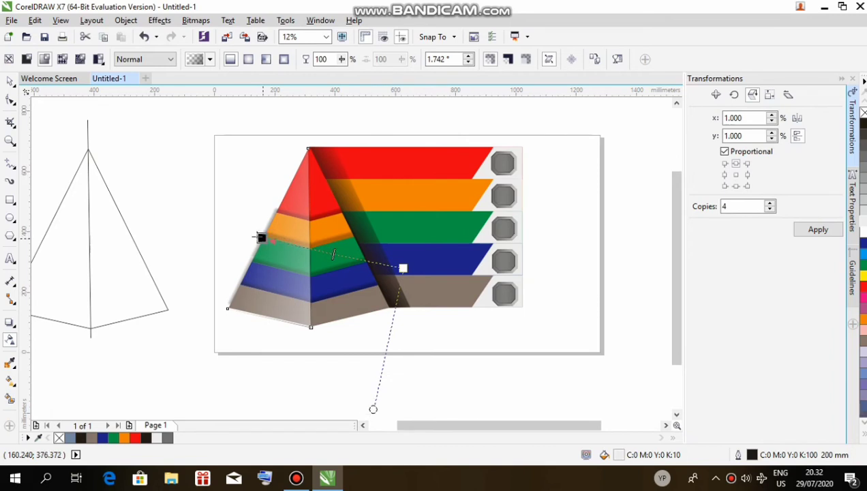
click(261, 237)
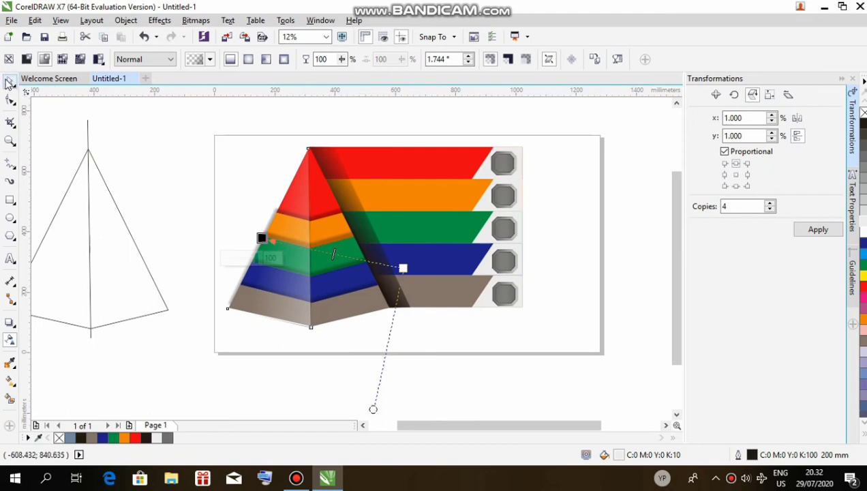
click(10, 81)
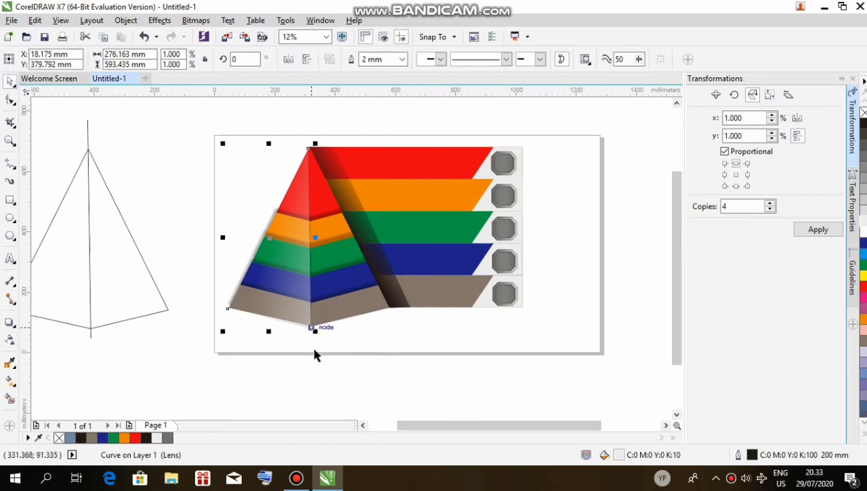
Align the transparent overlay's lower corner with the bottom tip of the coloured pyramid
scroll(311, 348, up, 2)
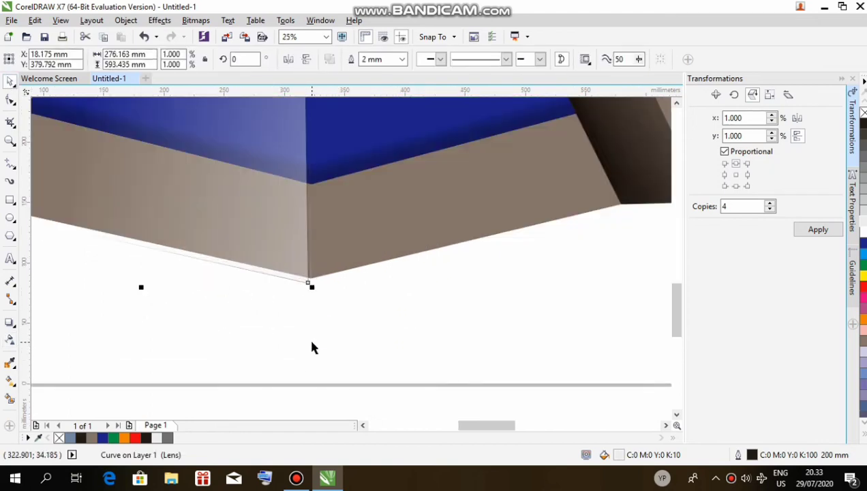
click(308, 279)
drag(313, 279, 307, 278)
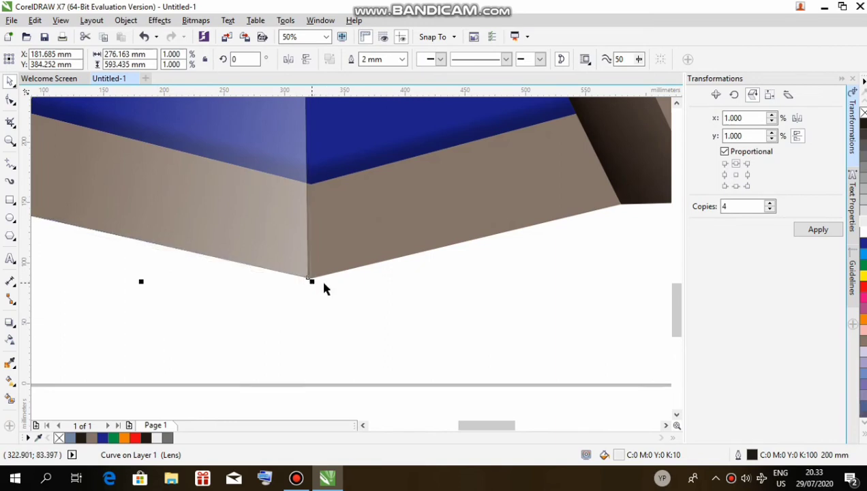
click(346, 293)
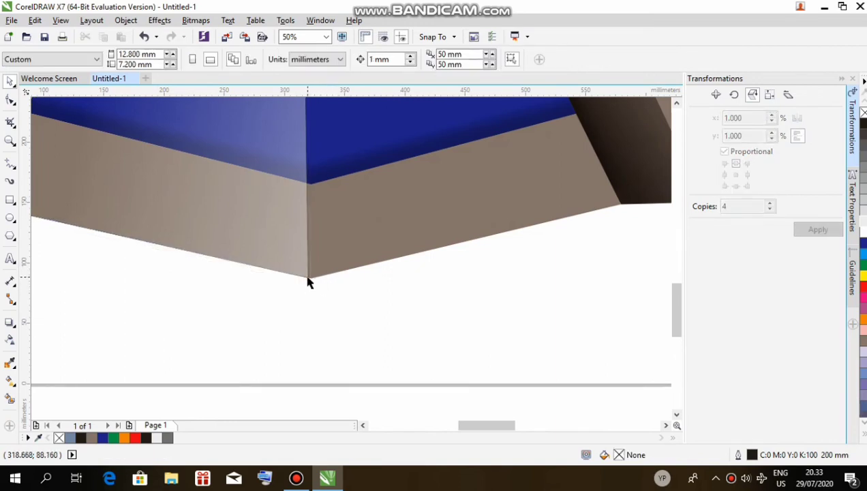
click(307, 279)
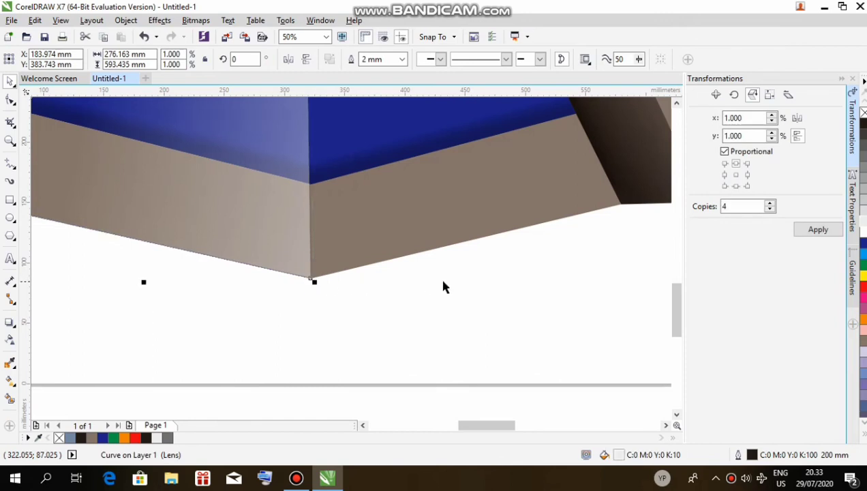
drag(677, 329, 671, 217)
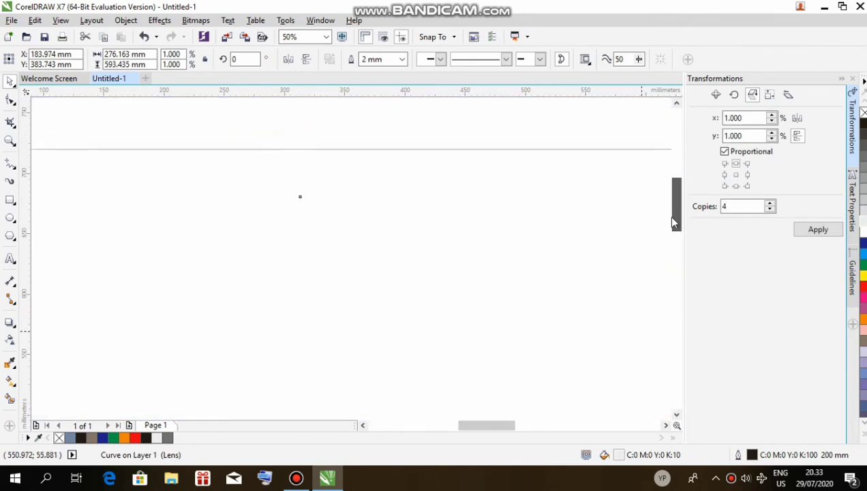
Shift the start of the half-pyramid overlay's linear transparency closer to the pyramid's centre edge
scroll(489, 241, down, 1)
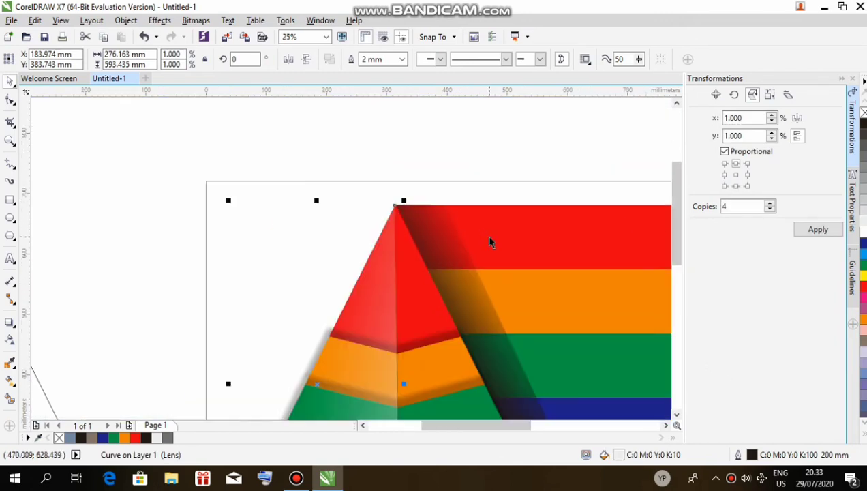
scroll(485, 377, down, 1)
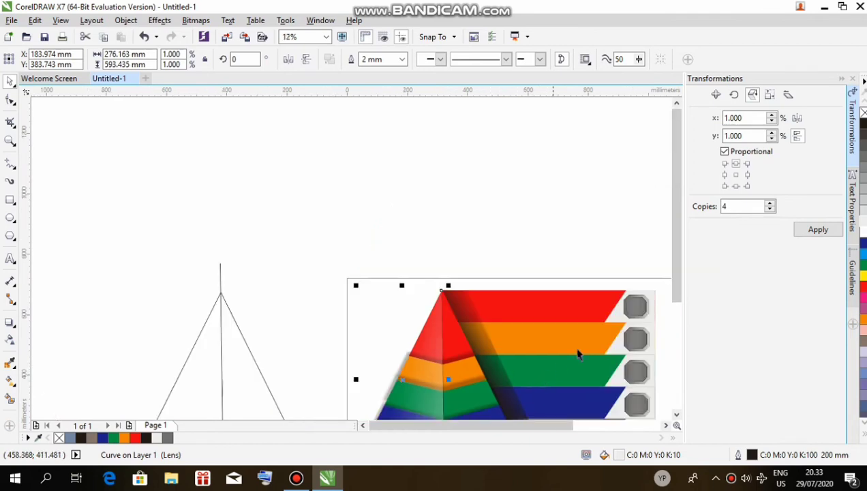
drag(675, 289, 672, 345)
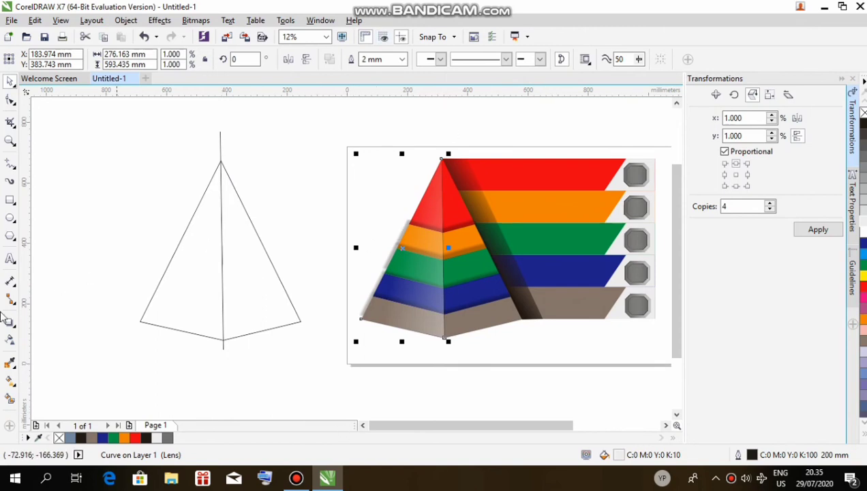
click(10, 339)
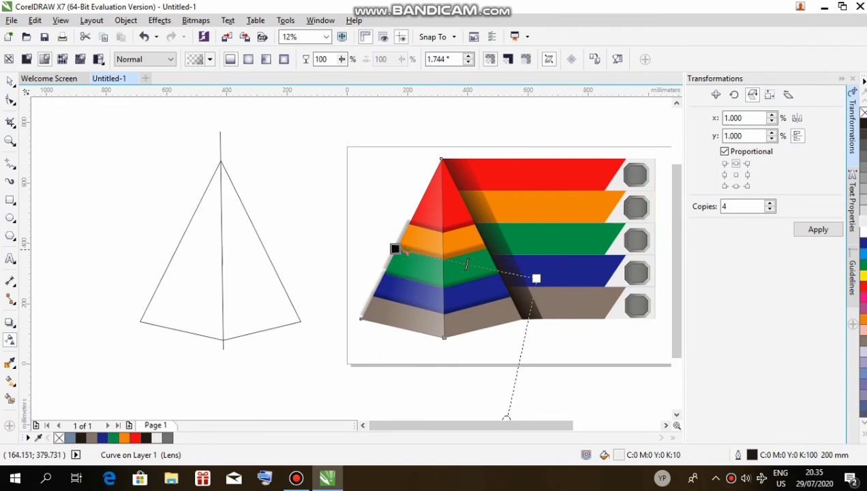
drag(394, 248, 419, 252)
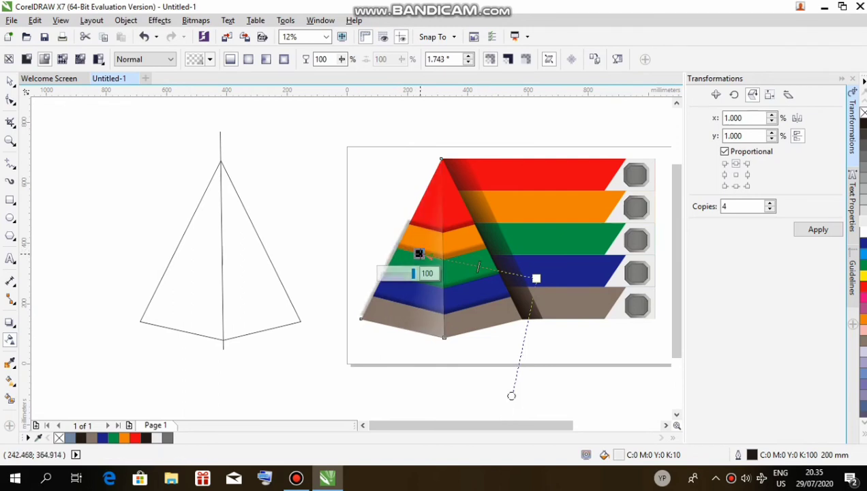
click(11, 82)
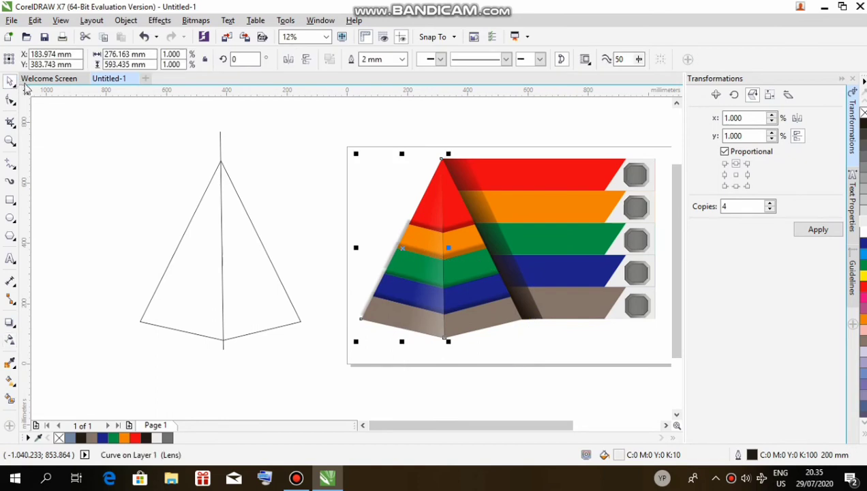
click(502, 150)
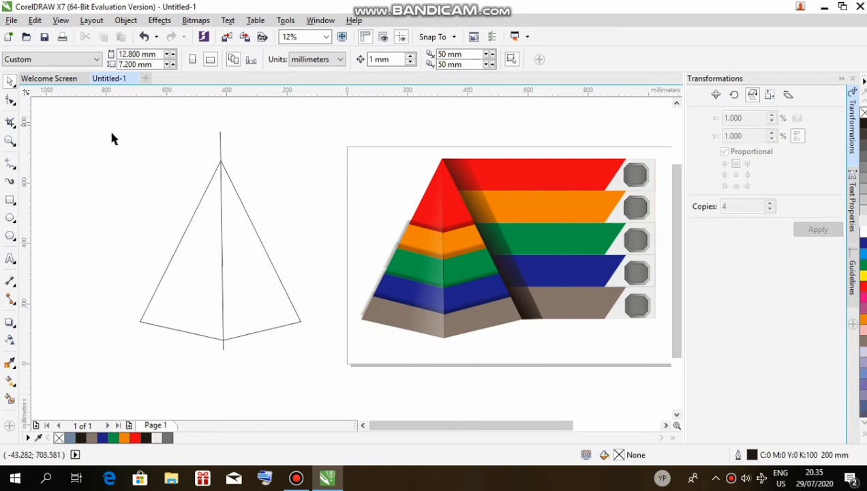
Delete the outline pyramid and its centre line beside the page
mouse_move(109, 135)
mouse_down()
mouse_move(327, 395)
mouse_move(333, 385)
mouse_move(305, 368)
mouse_up()
drag(105, 122, 311, 371)
key(Delete)
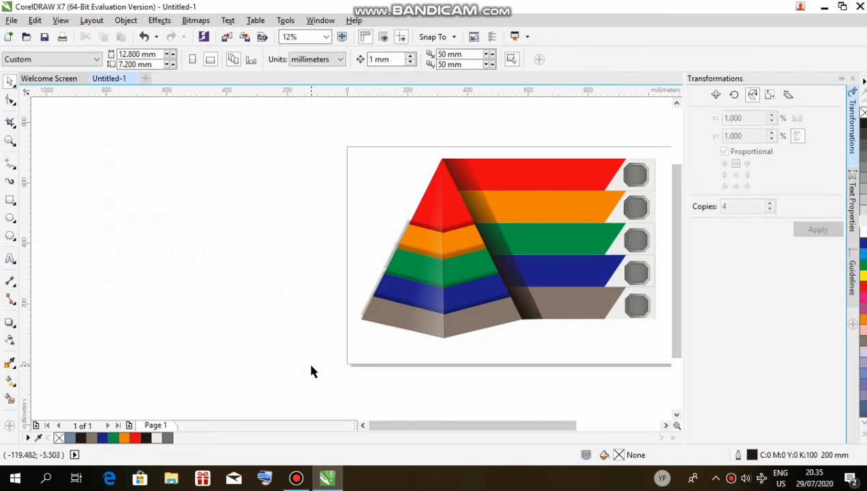
Add the artistic text "01" in Arial, scaled to about 155 pt, on the octagon of the red band
drag(470, 426, 502, 436)
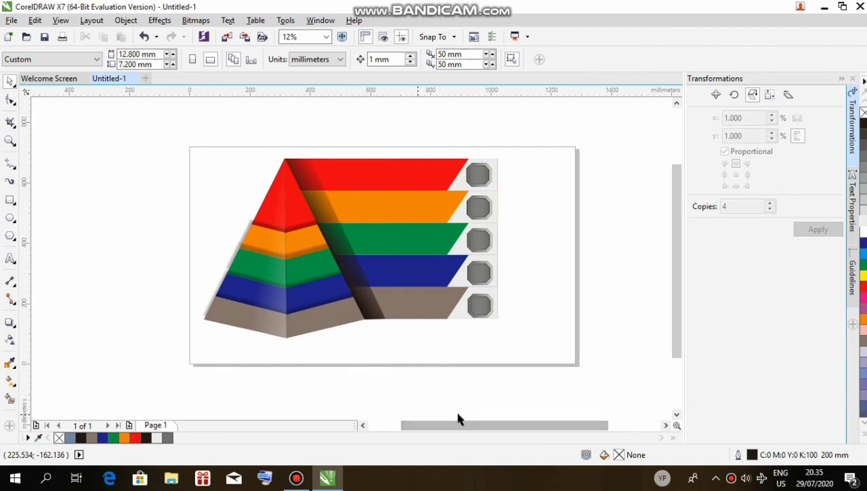
click(11, 259)
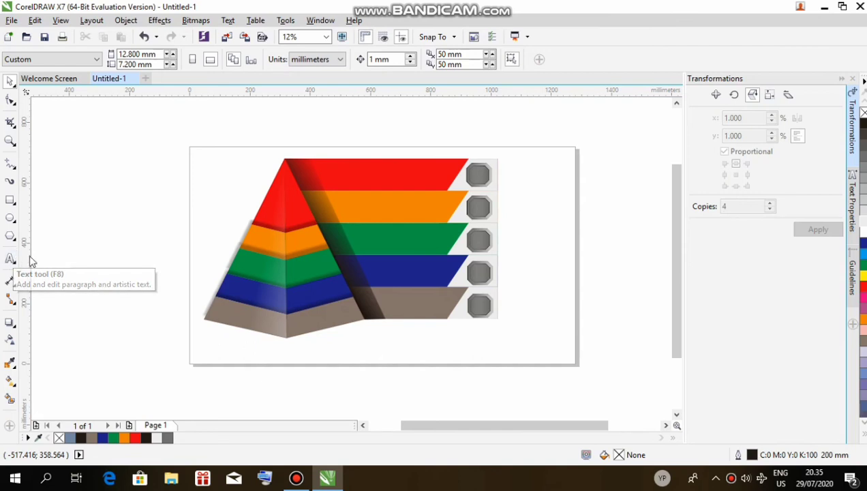
click(598, 200)
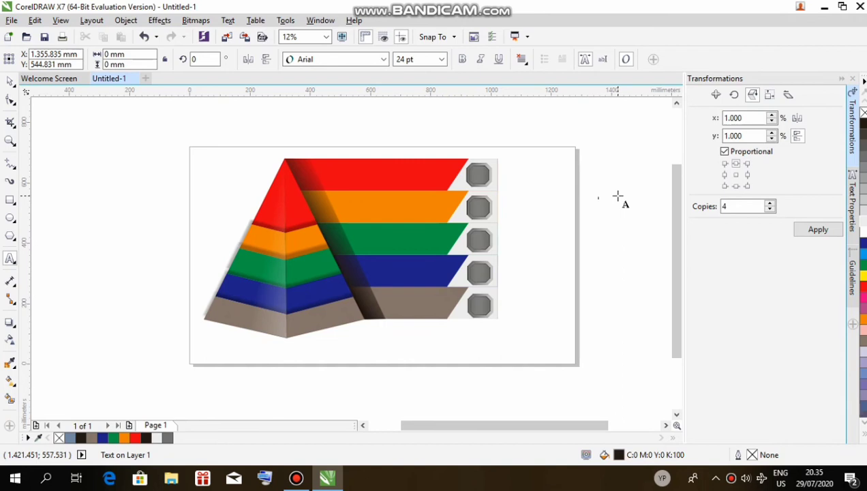
text(-)
click(616, 197)
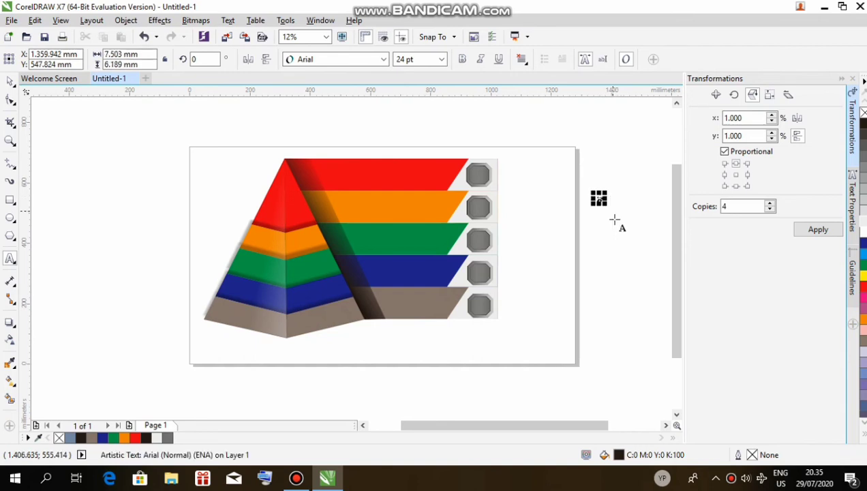
drag(605, 207, 479, 175)
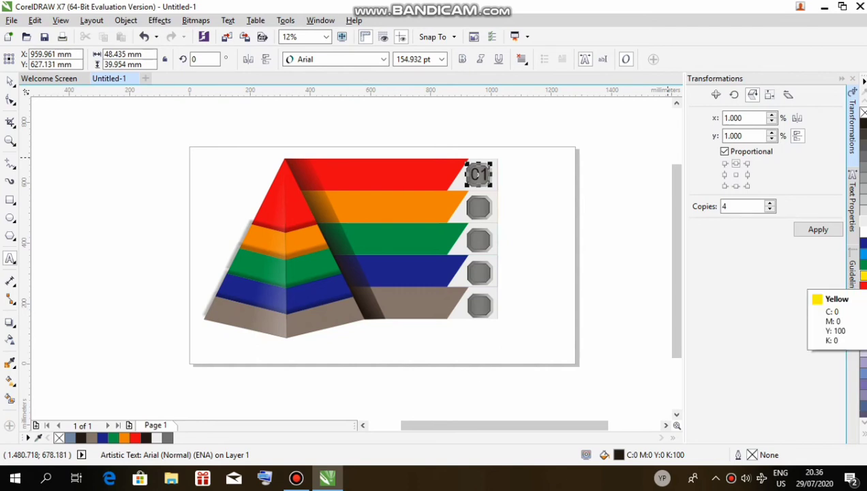
Fill the "01" text on the red band's octagon with yellow
click(862, 275)
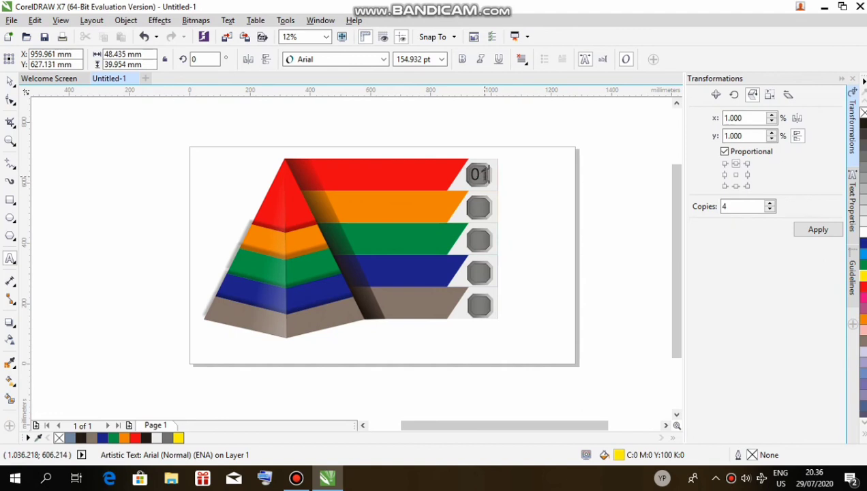
drag(488, 175, 469, 174)
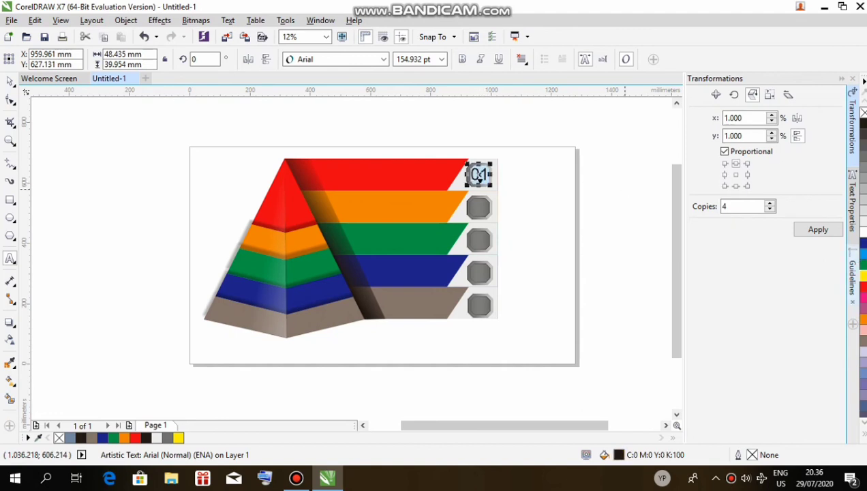
click(862, 276)
click(598, 188)
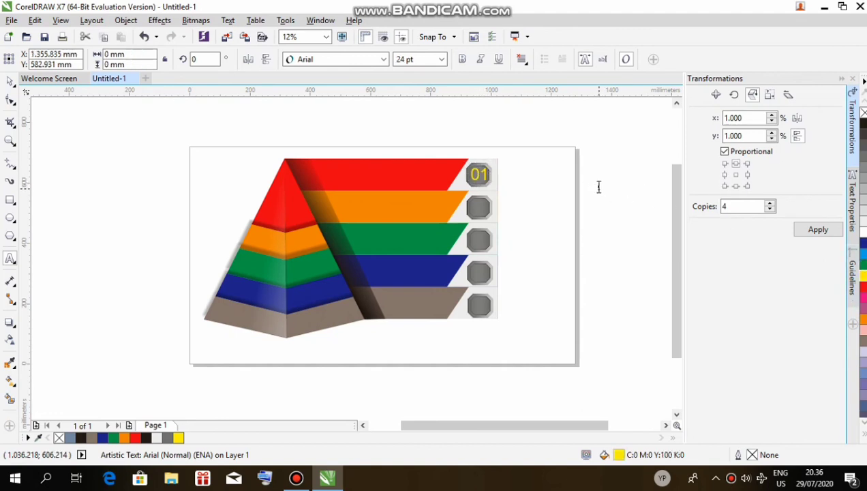
Copy the yellow "01" onto the orange band's octagon and change the copy to "02"
click(481, 174)
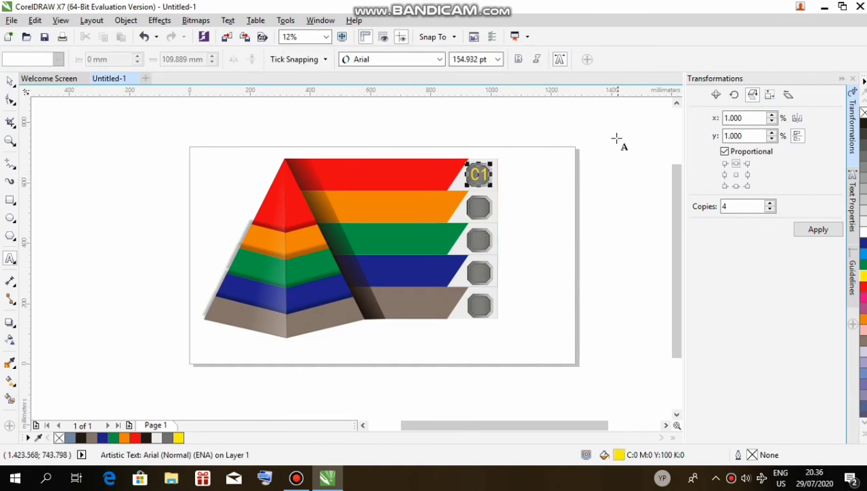
click(10, 81)
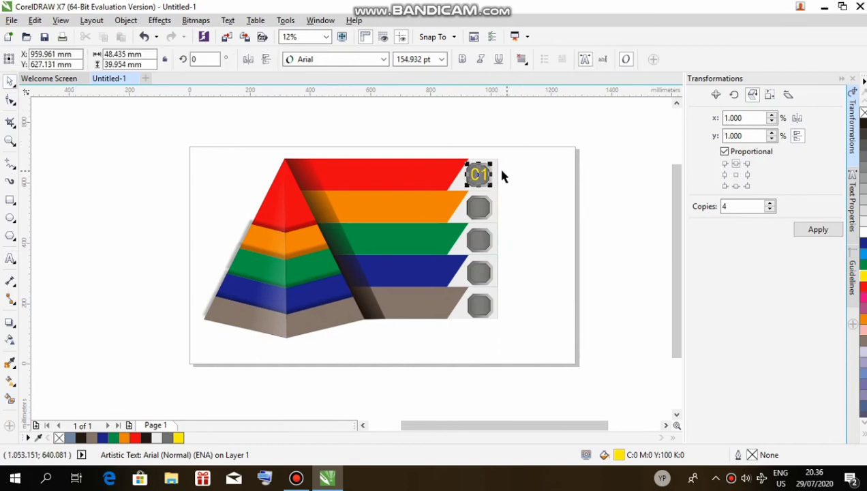
drag(479, 174, 479, 204)
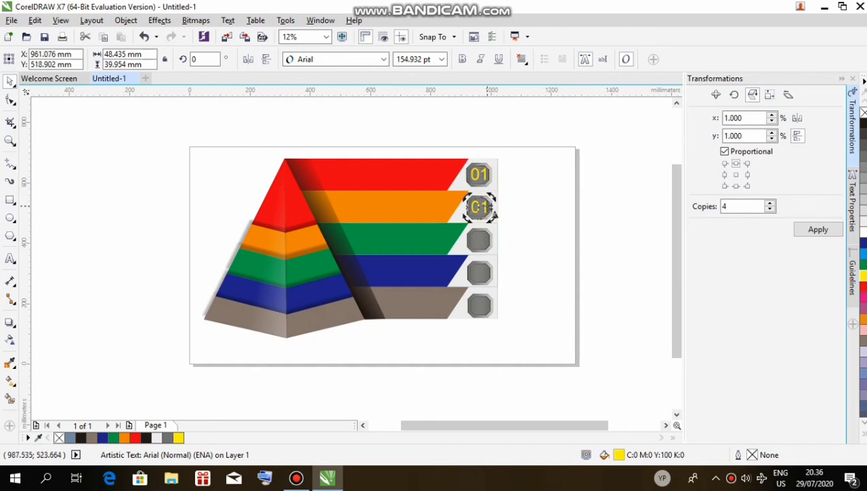
key(F8)
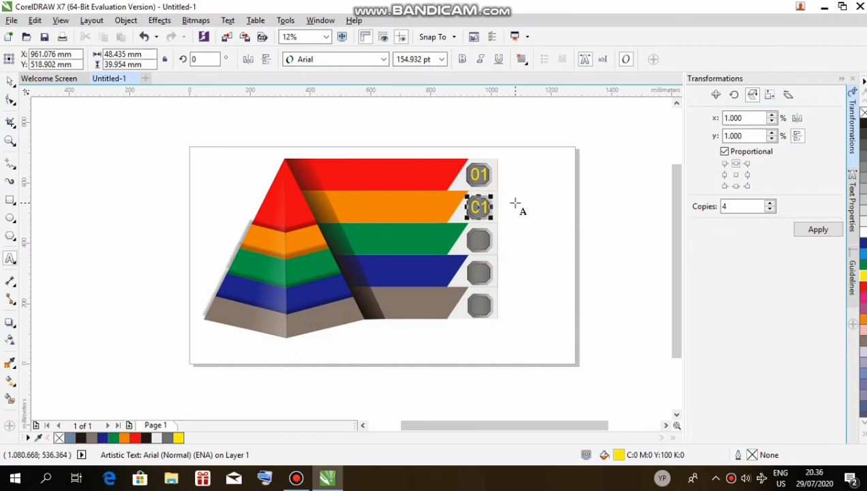
key(BackSpace)
text(2)
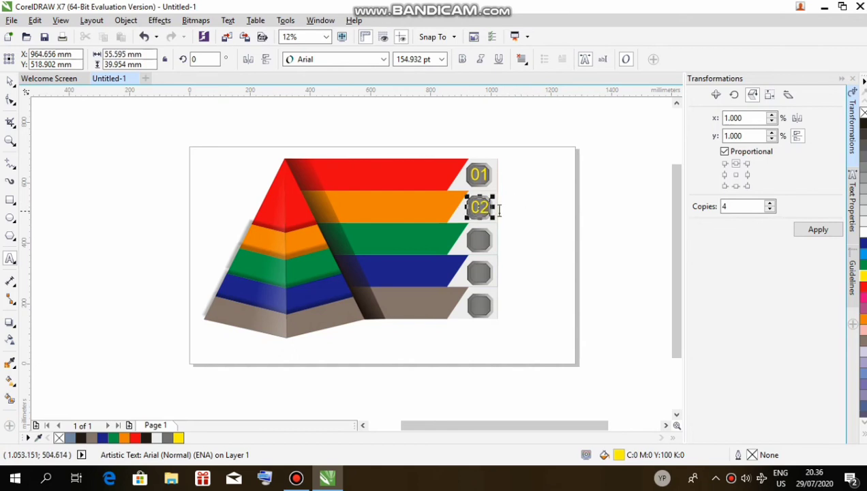
Duplicate the "02" text onto the green band's octagon and change the copy to "03"
key(ctrl+space)
key(ctrl+d)
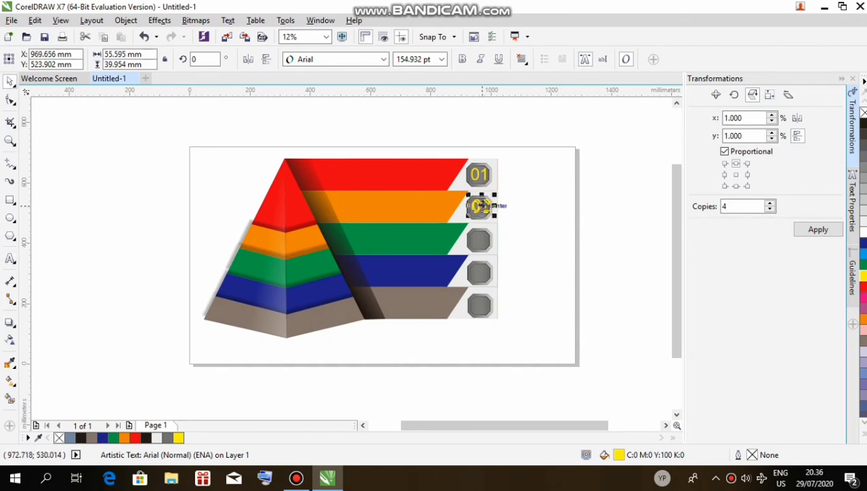
drag(480, 206, 481, 239)
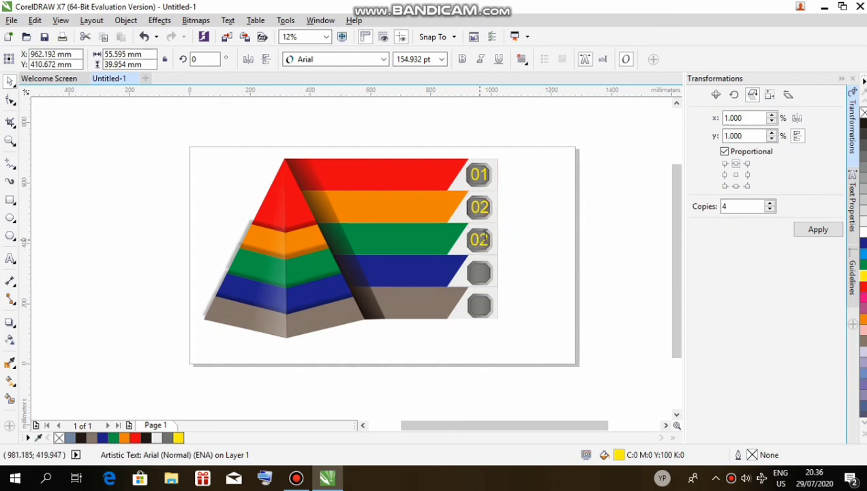
double_click(486, 238)
key(BackSpace)
text(3)
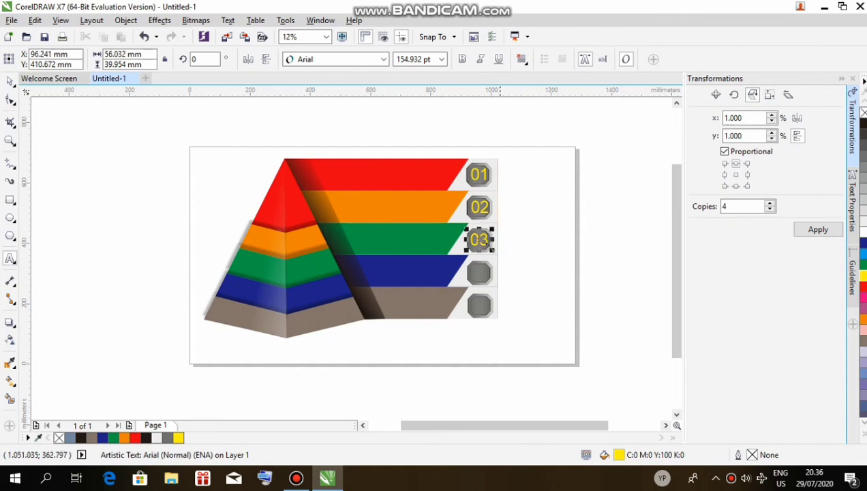
Duplicate the "03" text onto the blue band's octagon and change the copy to "04"
click(8, 82)
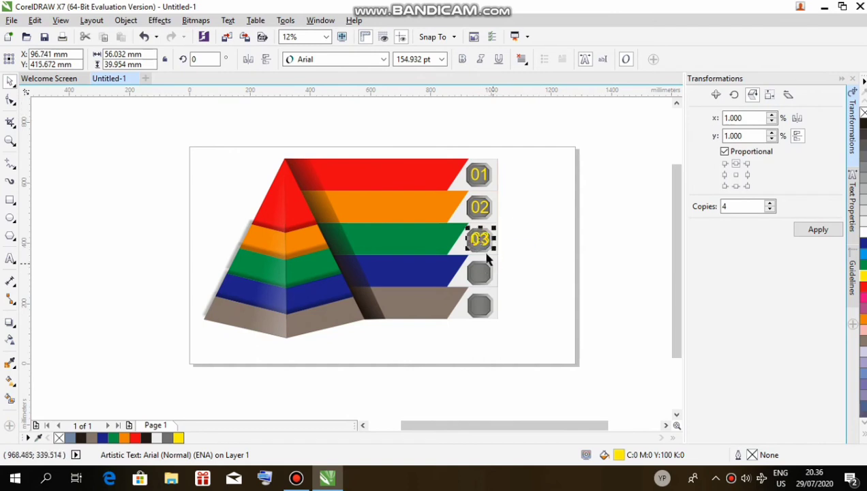
drag(480, 240, 480, 272)
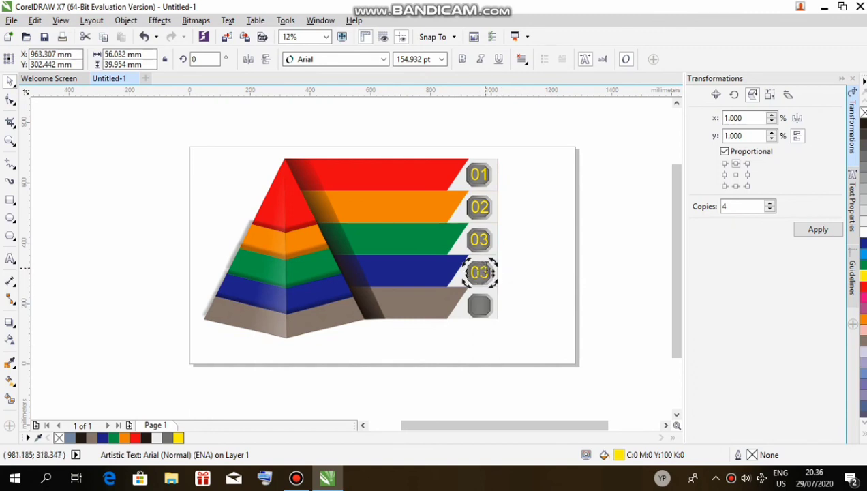
key(F8)
key(BackSpace)
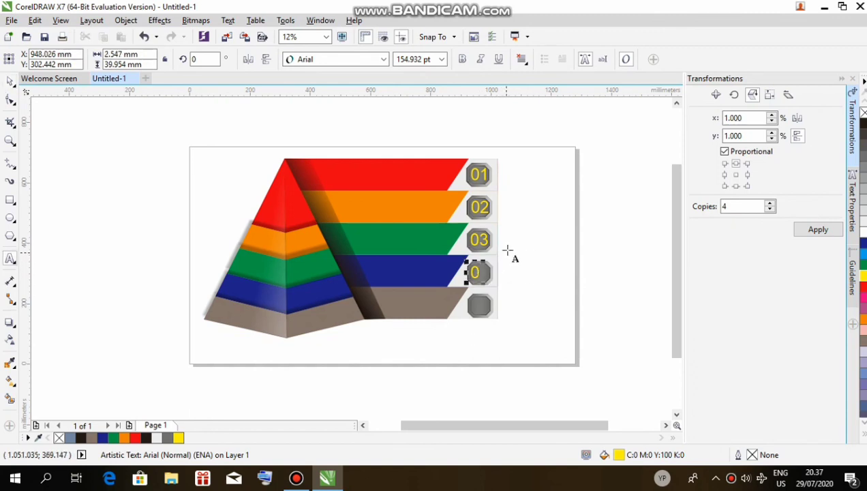
text(4)
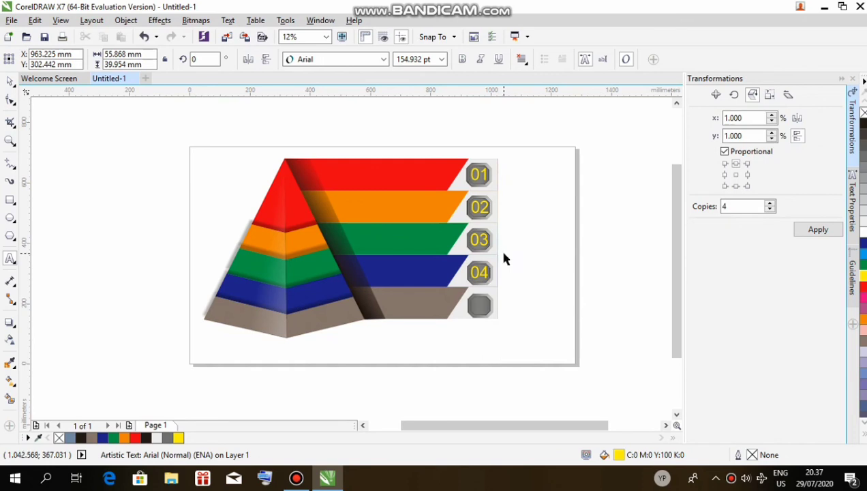
Duplicate the "04" text and place the copy on the brown band's octagon
key(ctrl+space)
key(ctrl+d)
drag(480, 270, 489, 304)
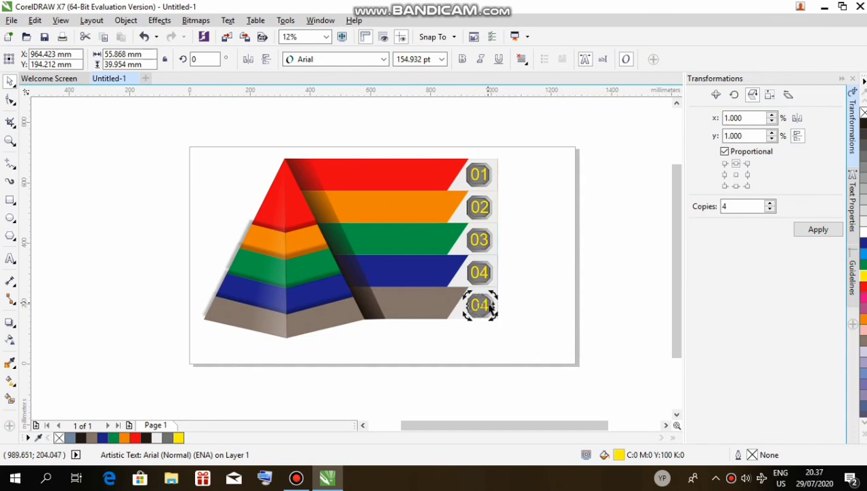
Shift the copied "04" off the centre of the brown band's octagon and change it to "05"
click(482, 305)
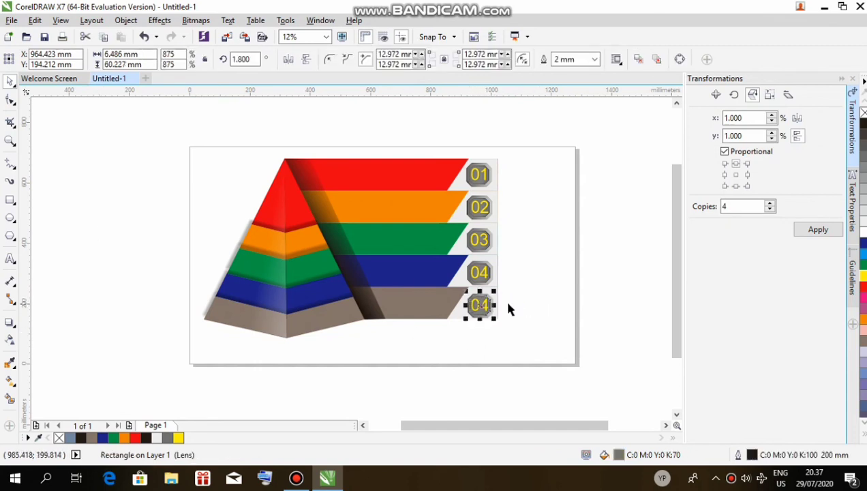
click(480, 305)
click(489, 302)
click(522, 308)
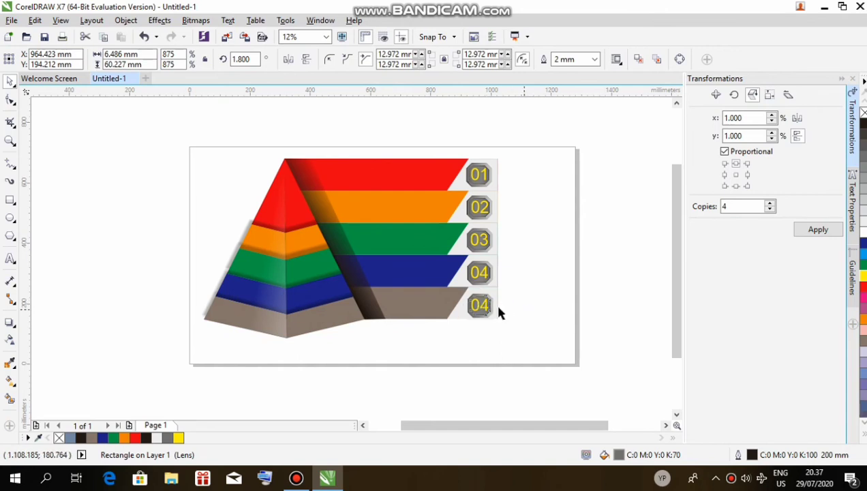
click(479, 304)
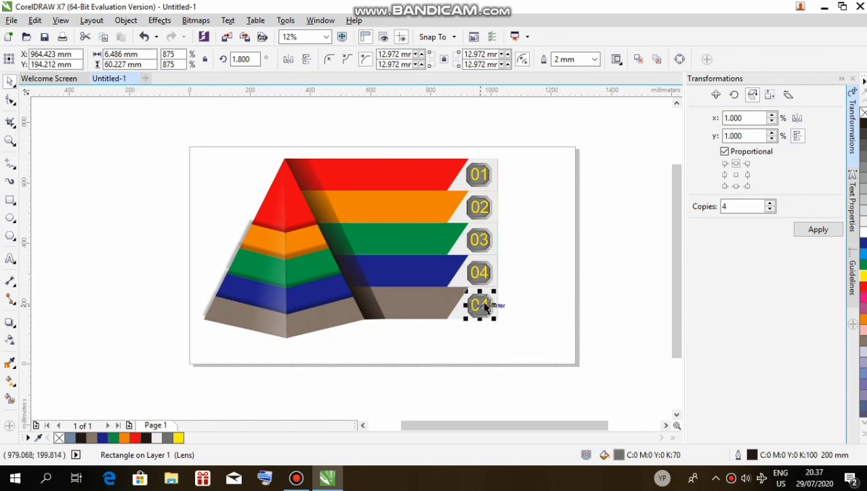
click(507, 308)
click(477, 304)
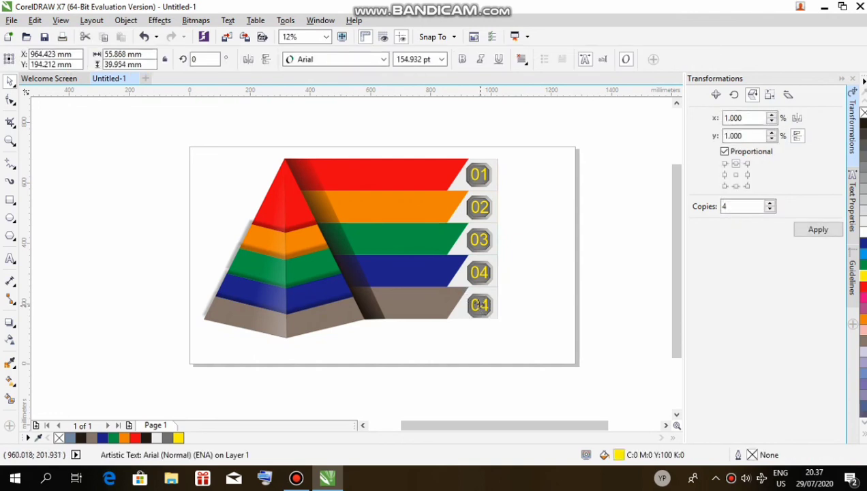
drag(479, 304, 485, 314)
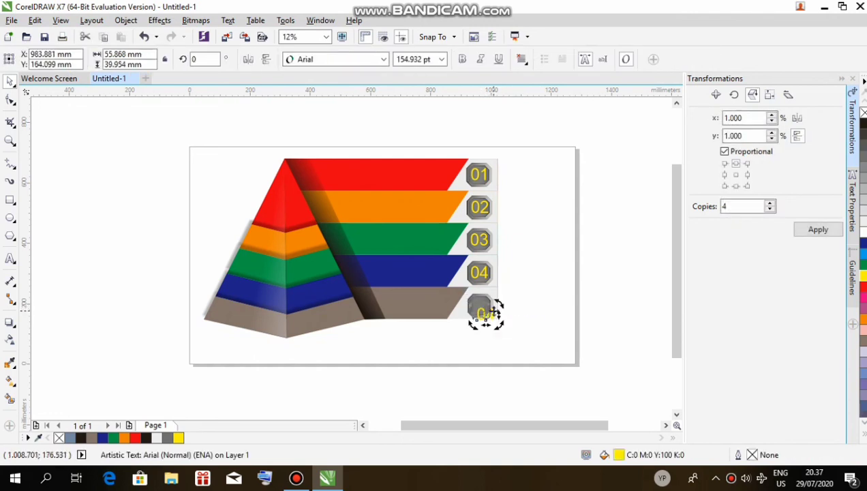
key(F8)
key(BackSpace)
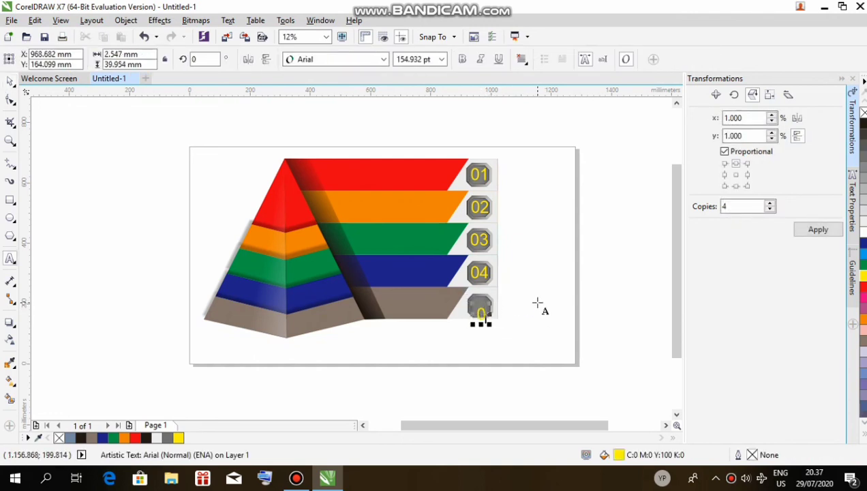
text(5)
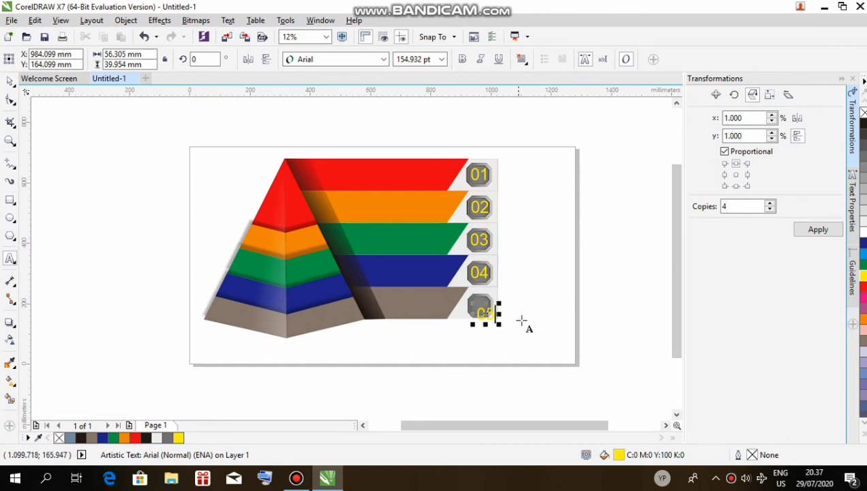
Move the "05" text back onto the centre of the brown band's octagon
click(530, 319)
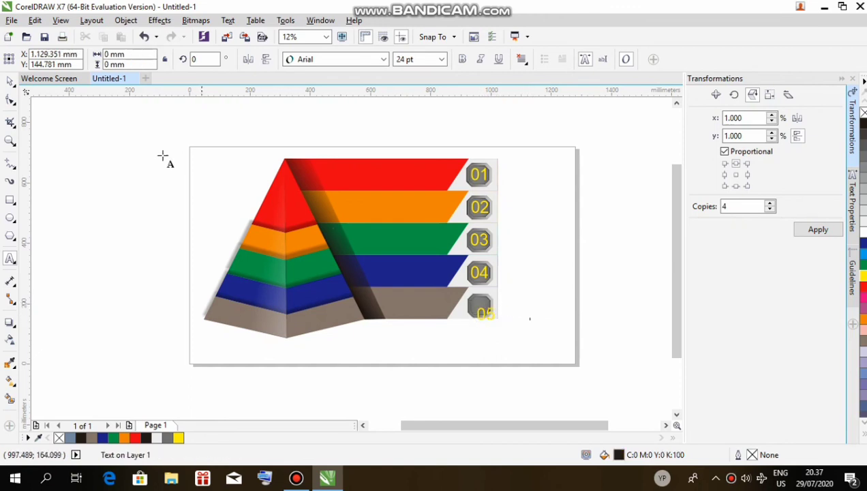
click(10, 81)
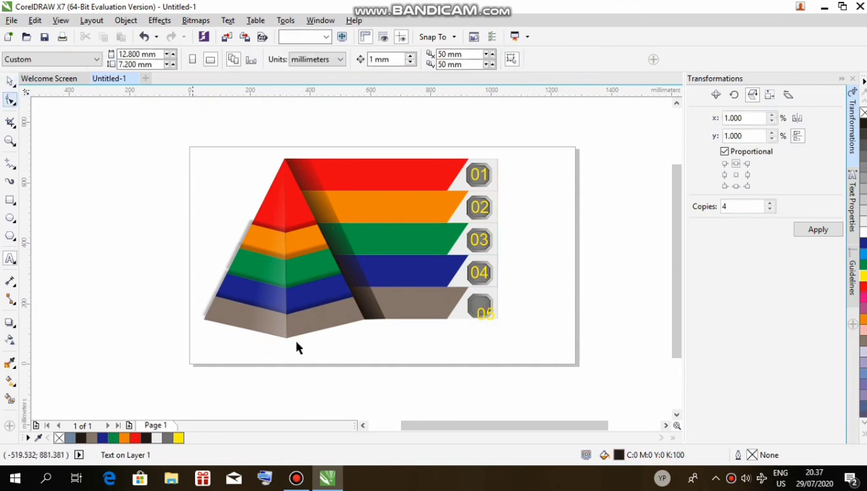
click(486, 312)
drag(485, 314, 477, 304)
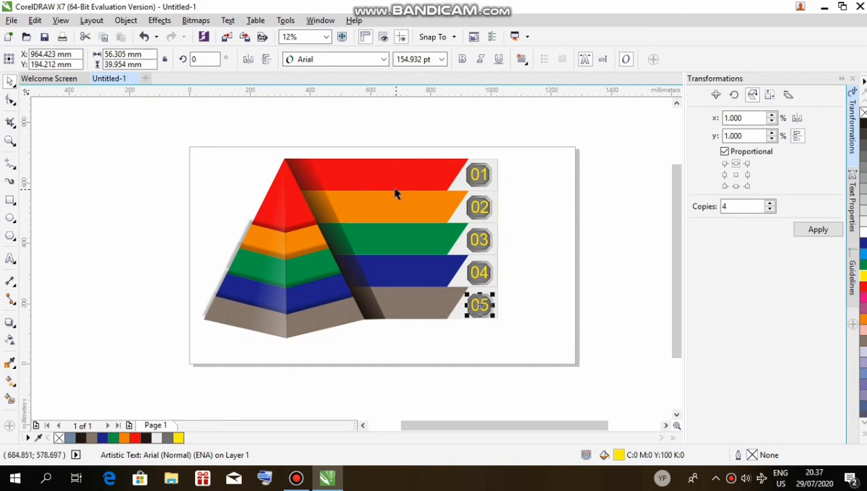
Add the person's full name in capitals beside the infographic and enlarge it to about 444 mm wide and 51 mm high
click(10, 259)
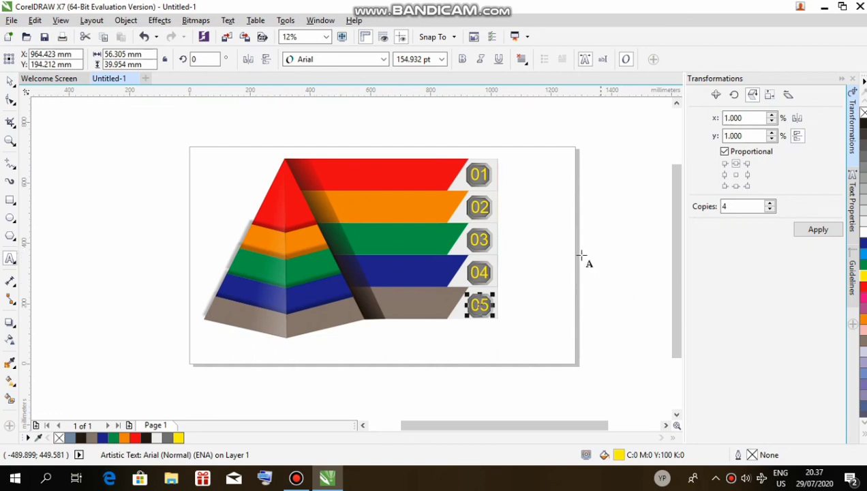
click(546, 246)
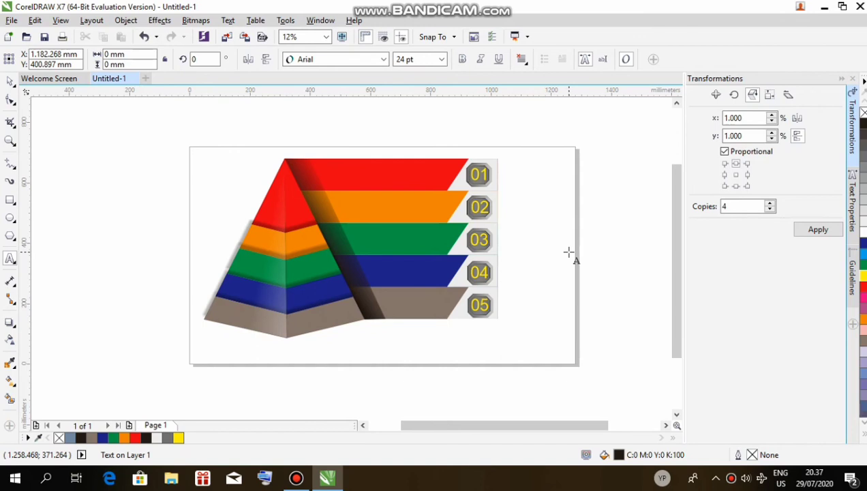
text(TEXT)
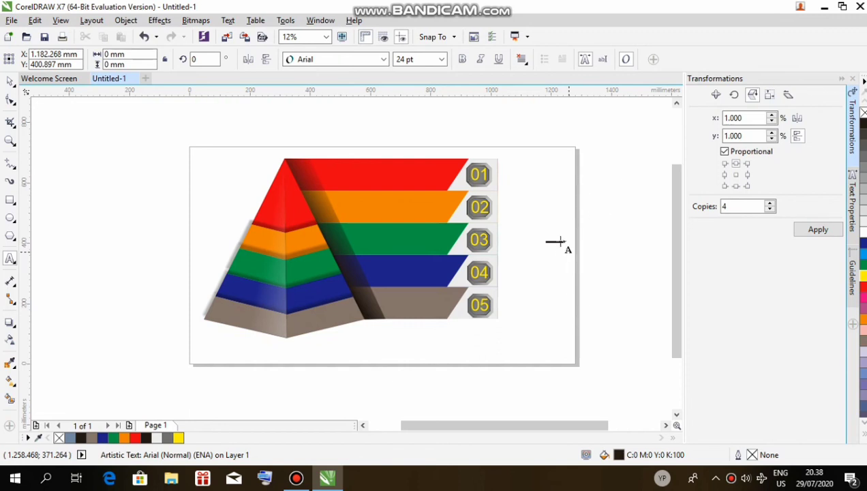
click(556, 241)
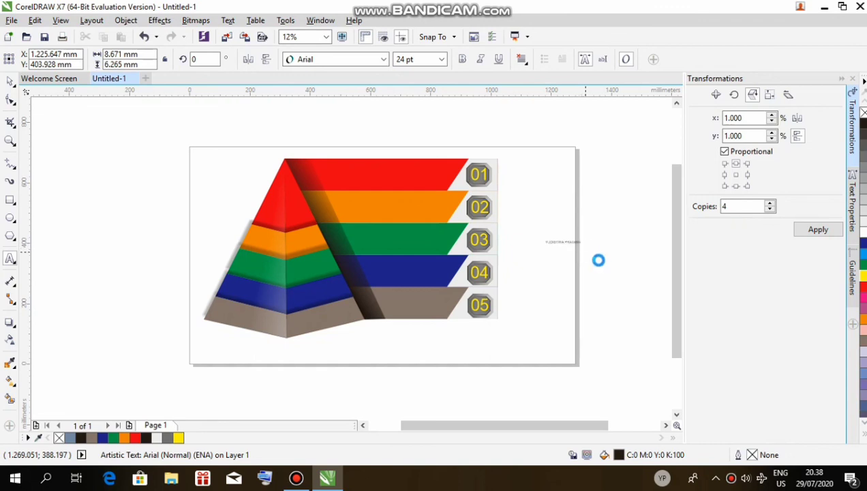
scroll(654, 327, right, 3)
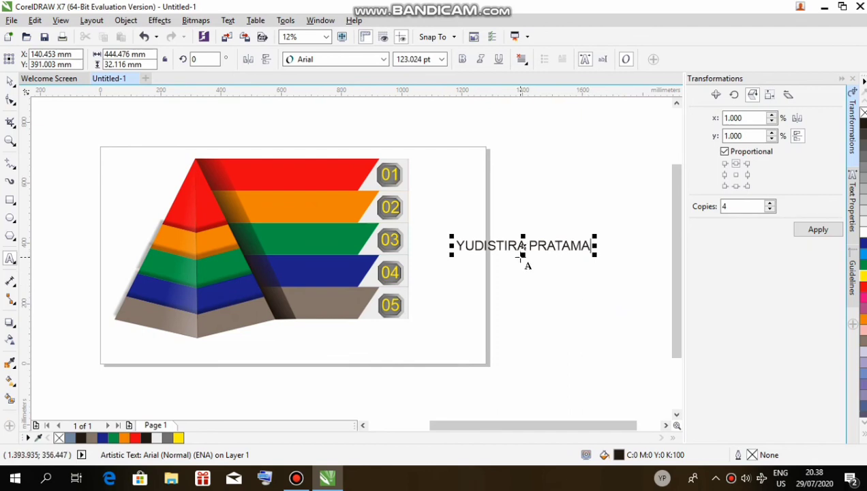
drag(521, 258, 523, 260)
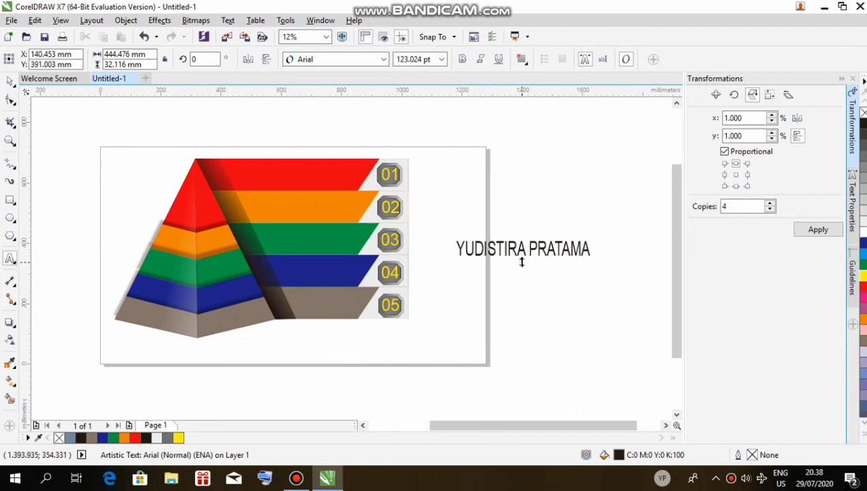
click(522, 261)
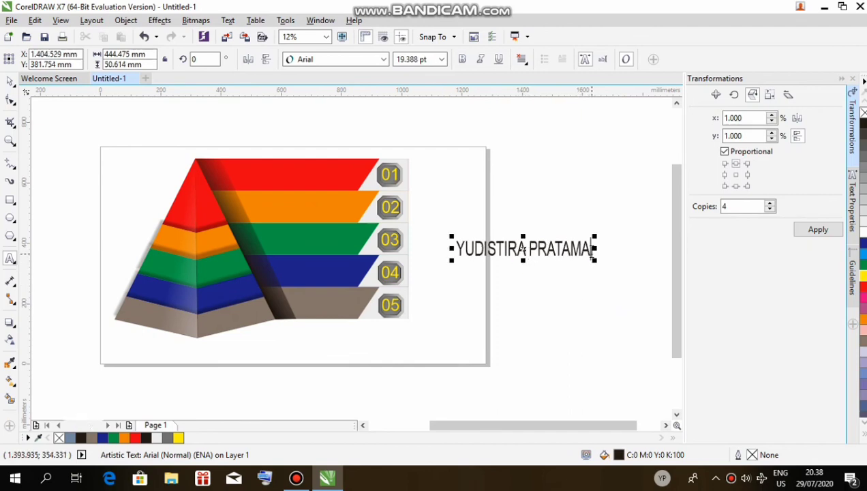
Make the whole name text bold
drag(588, 248, 457, 251)
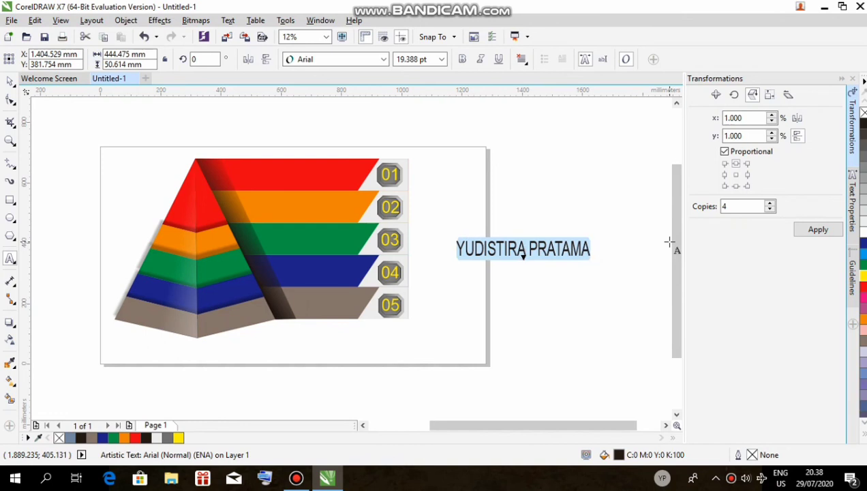
key(ctrl+b)
click(616, 245)
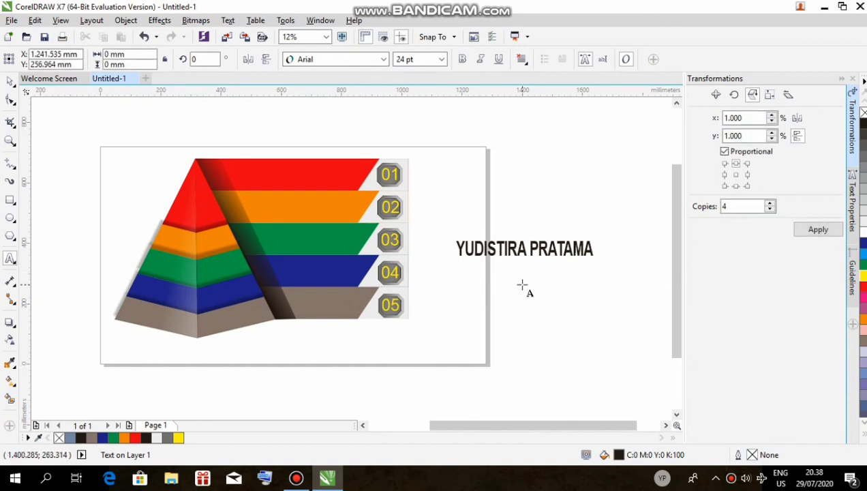
Start a new text with "M" below the name and enlarge it to about 141 pt
text(M)
click(480, 290)
drag(482, 293, 504, 294)
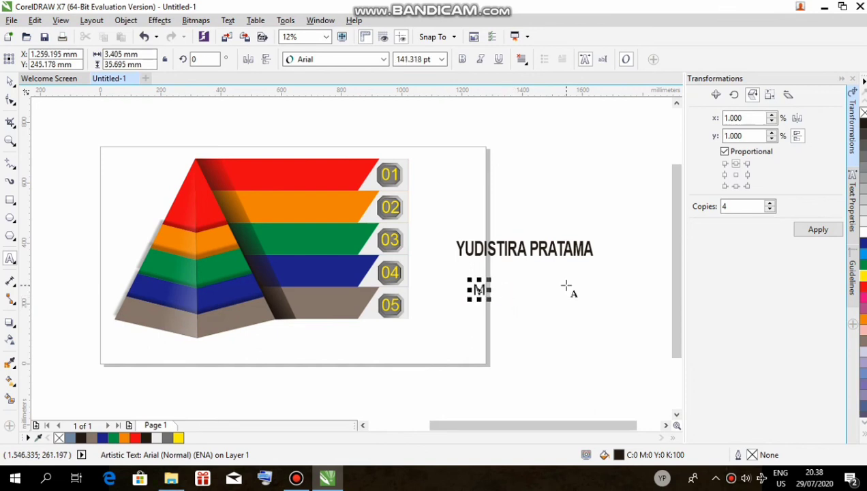
Complete the first line below the name as "MAHASISWA POLITEKNIK PEMBANGUNAN PERTANIAN MEDAN"
text(A)
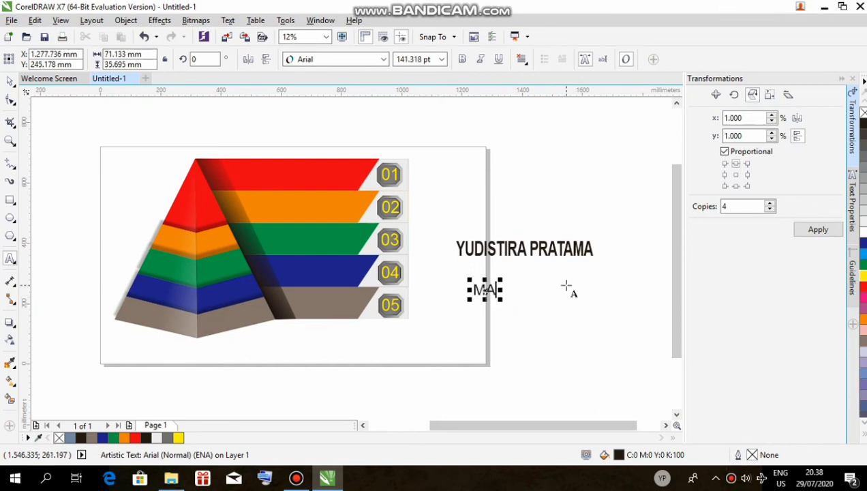
text(HASIS)
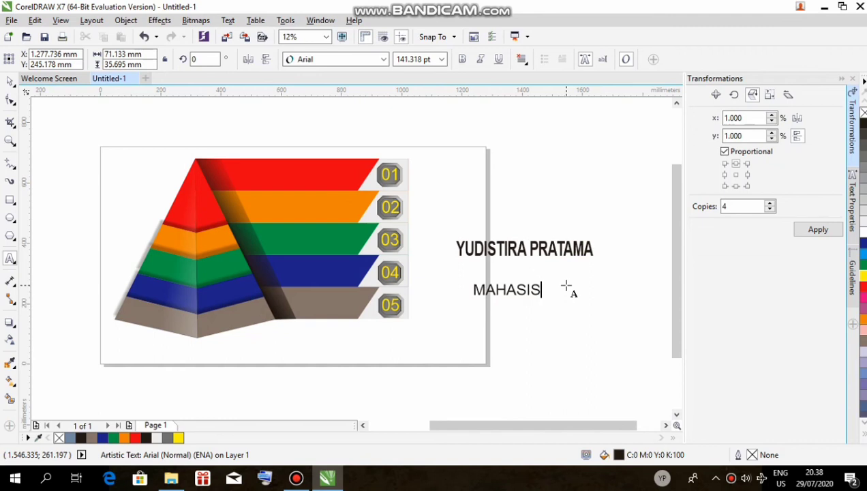
text(WAR)
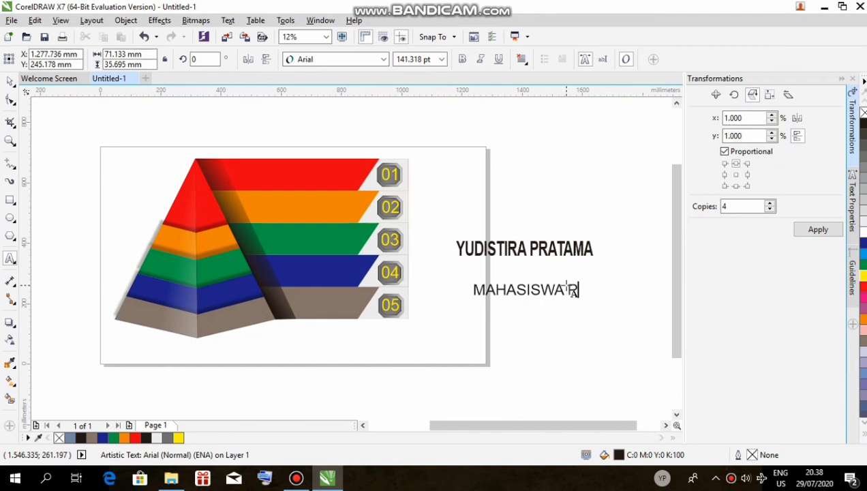
text(OLITEKNIK P)
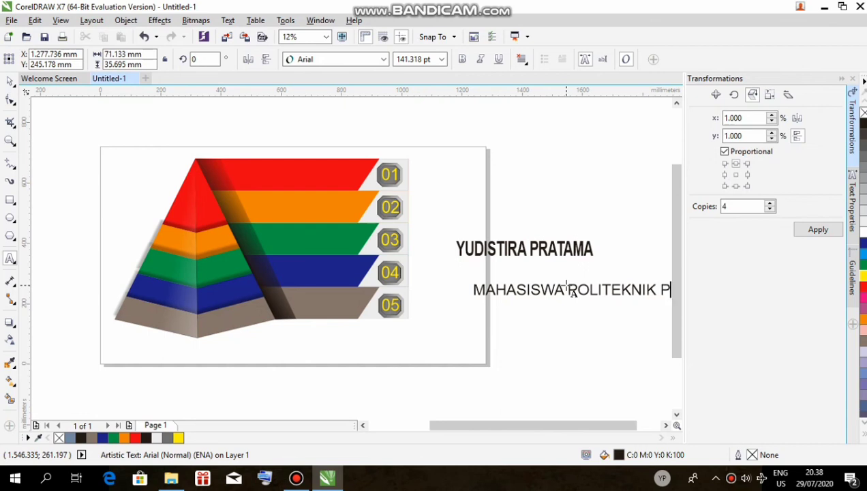
text(EMANG)
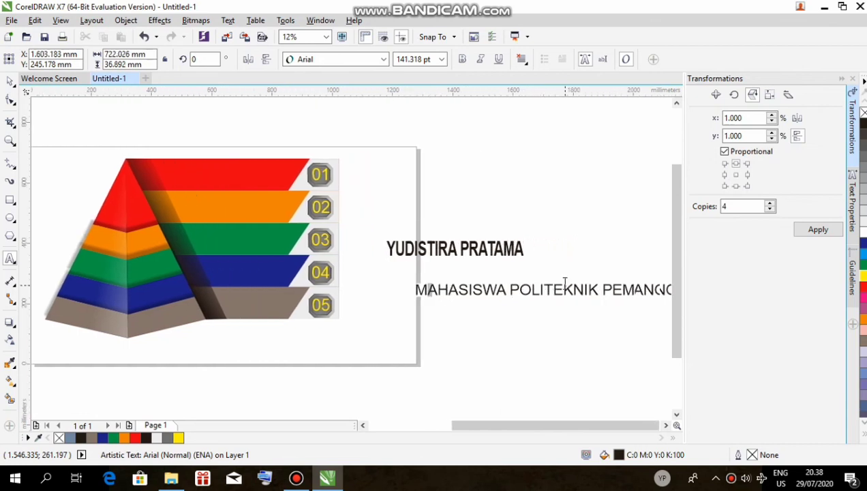
key(BackSpace)
key(BackSpace)
key(BackSpace)
text(BANGUNAN)
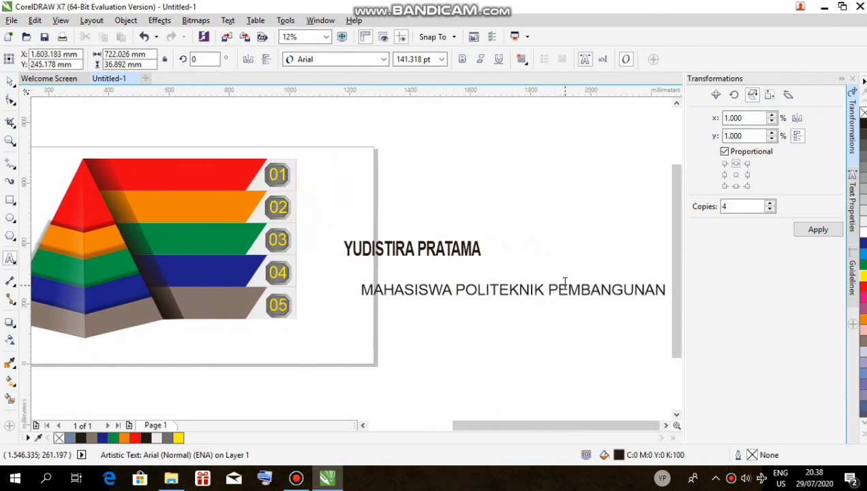
text( PERT)
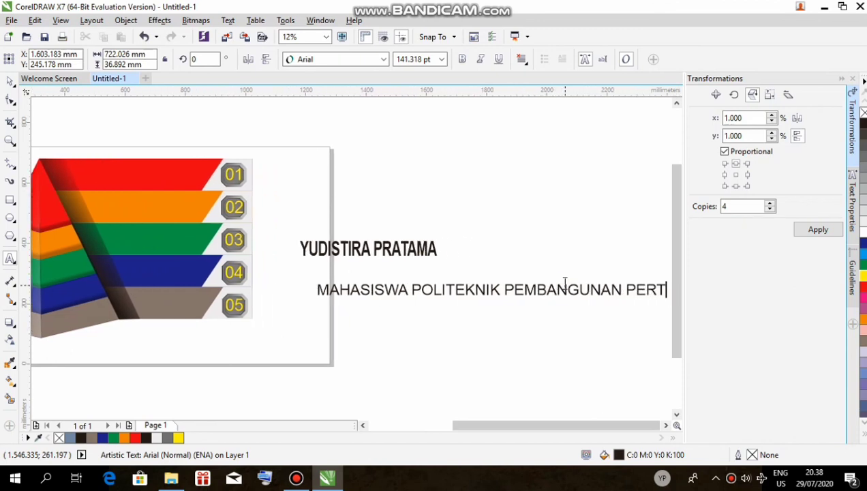
text(ANIAN )
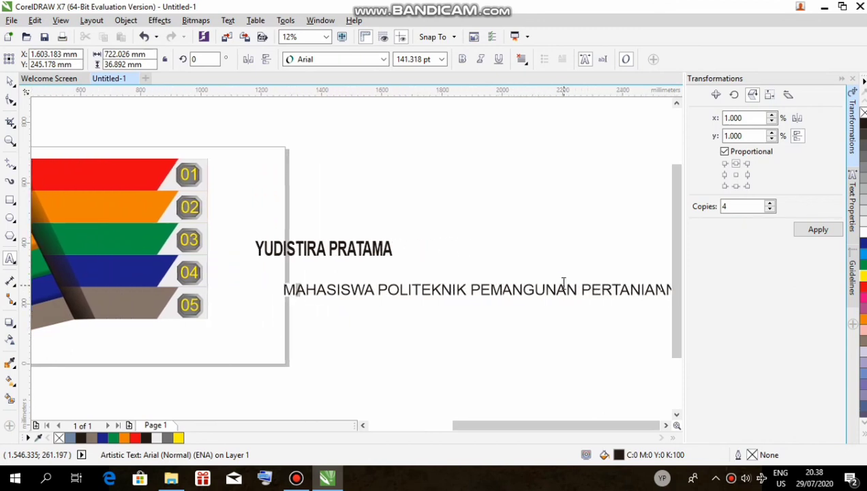
text(MED)
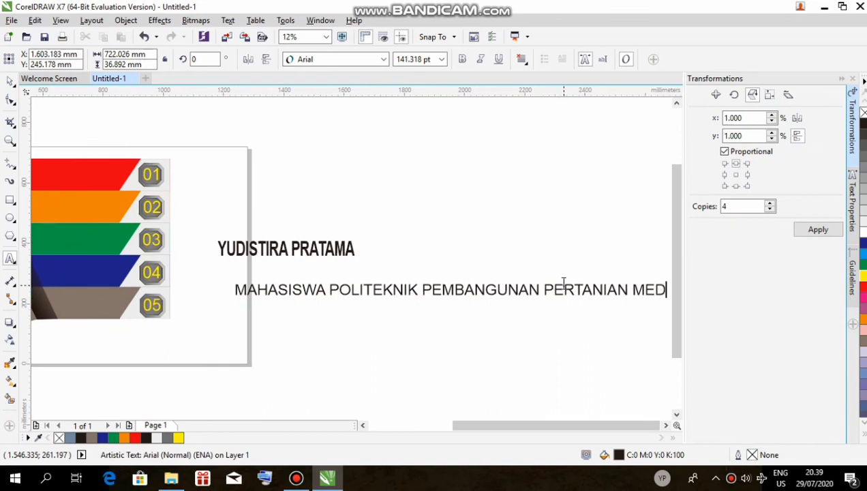
text(AN)
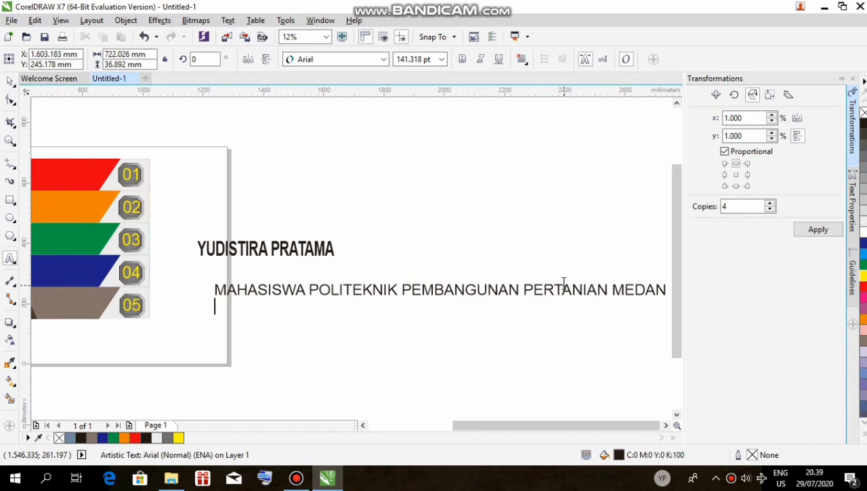
Add a second line to the description text reading "YANG BERASAL DARI KABUPATEN KAMPAR PROVINSI RIAU"
text(YANG )
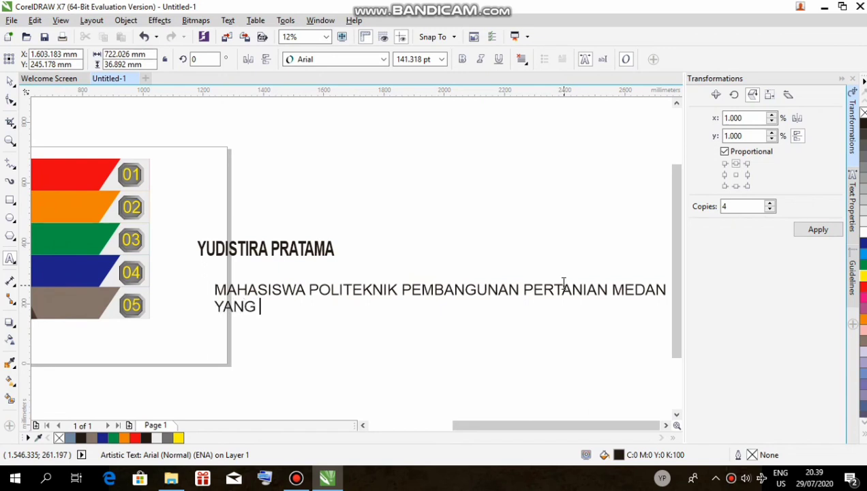
text(BERASA)
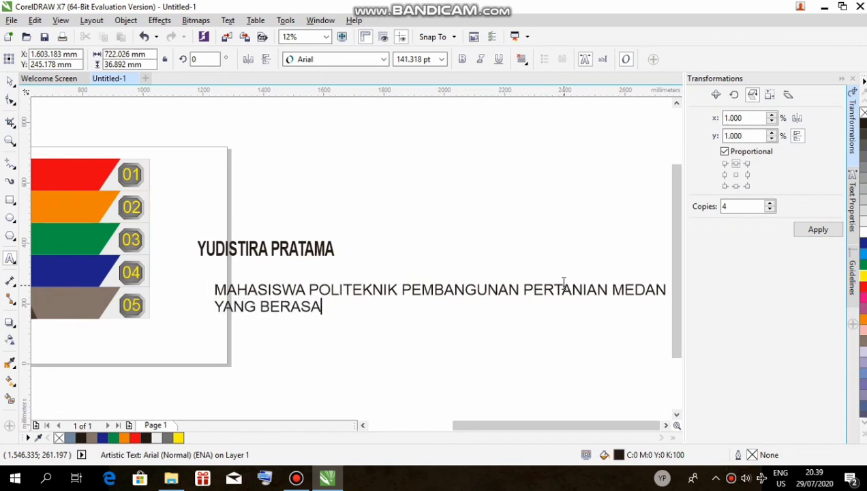
text(L DARI KAN)
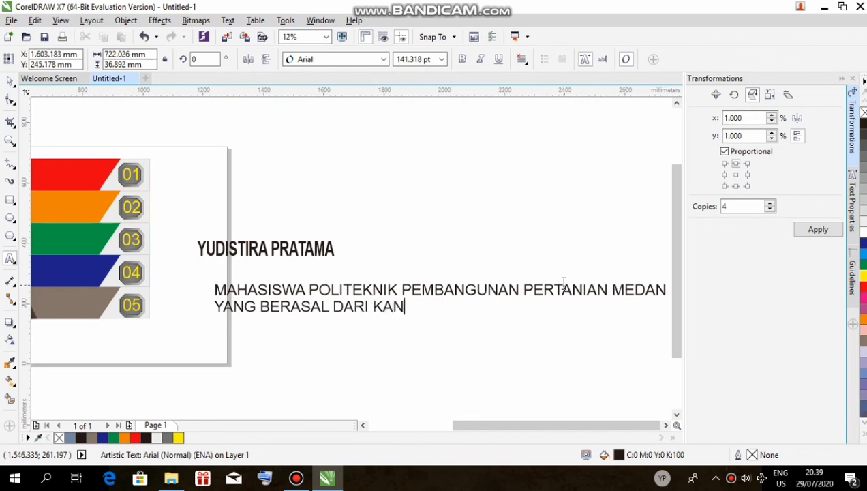
key(BackSpace)
text(BUPATEN)
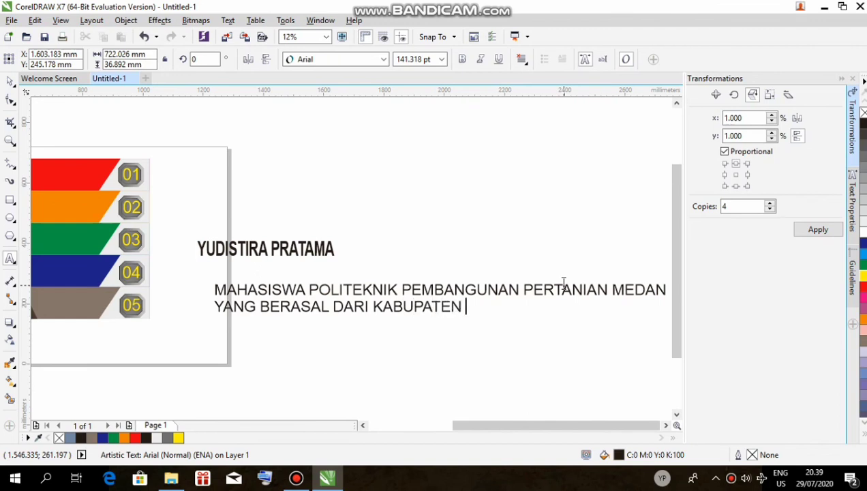
text( KAMPA)
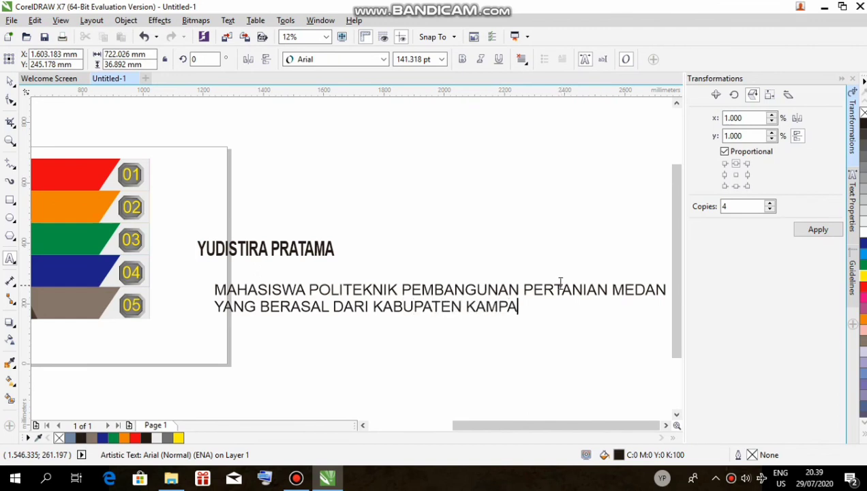
text(R PROVINSI)
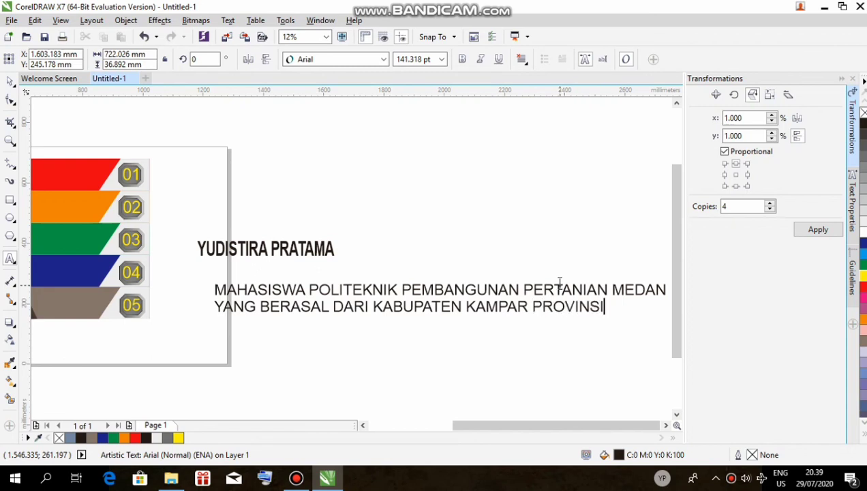
text( RIAU)
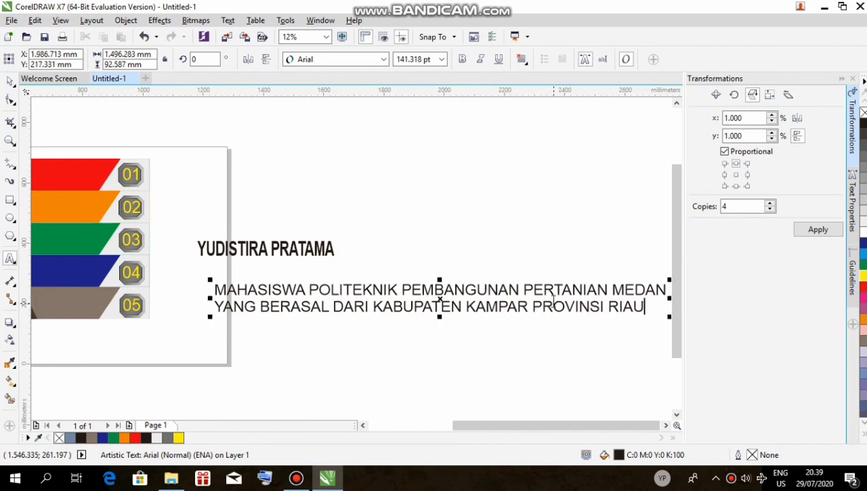
Make the whole two-line description bold and move it directly beneath the name text, aligned with the name's left edge
key(ctrl+a)
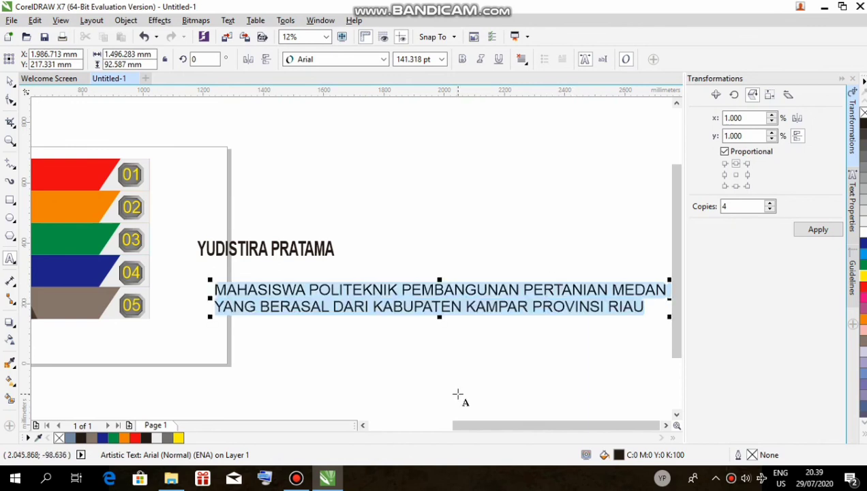
key(ctrl+b)
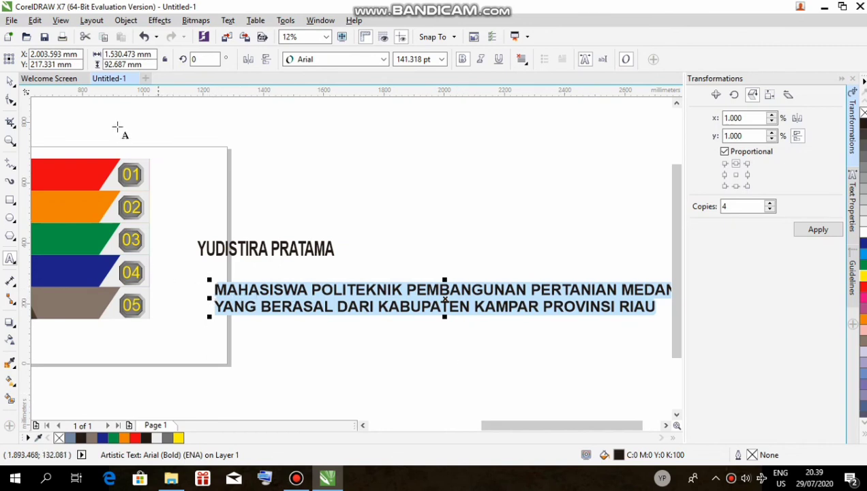
click(11, 81)
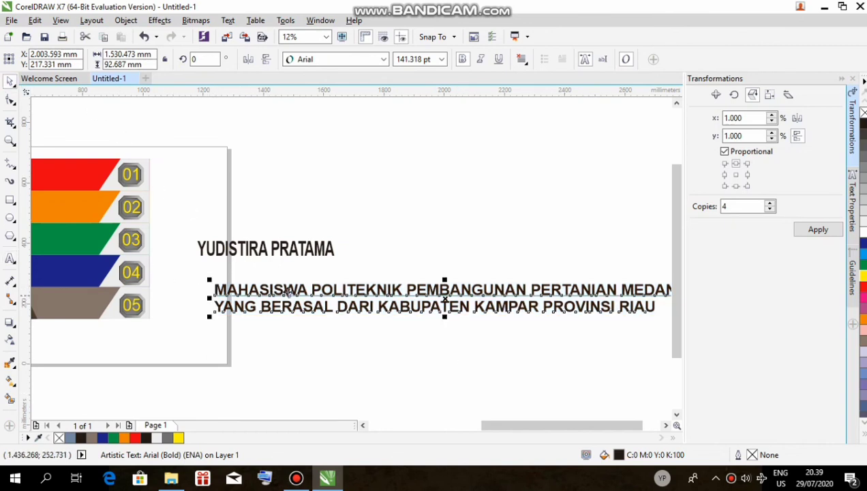
drag(286, 290, 265, 264)
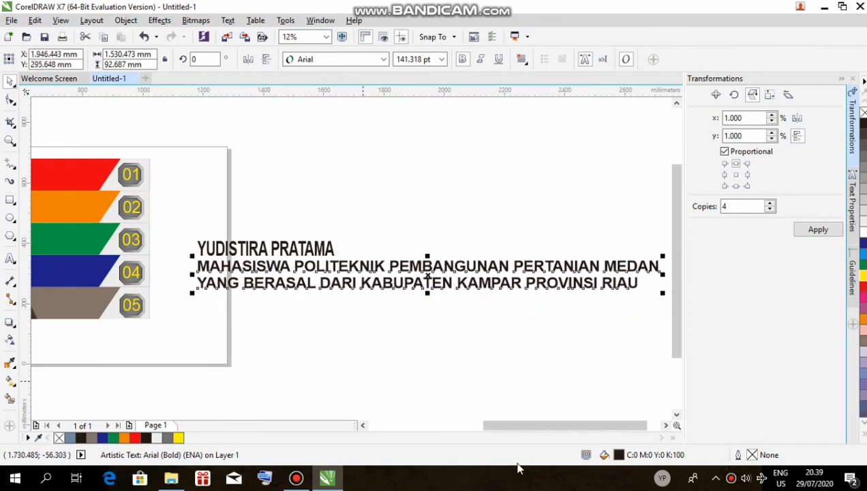
Move the name text onto the upper part of the red band beside octagon 01
drag(525, 428, 470, 427)
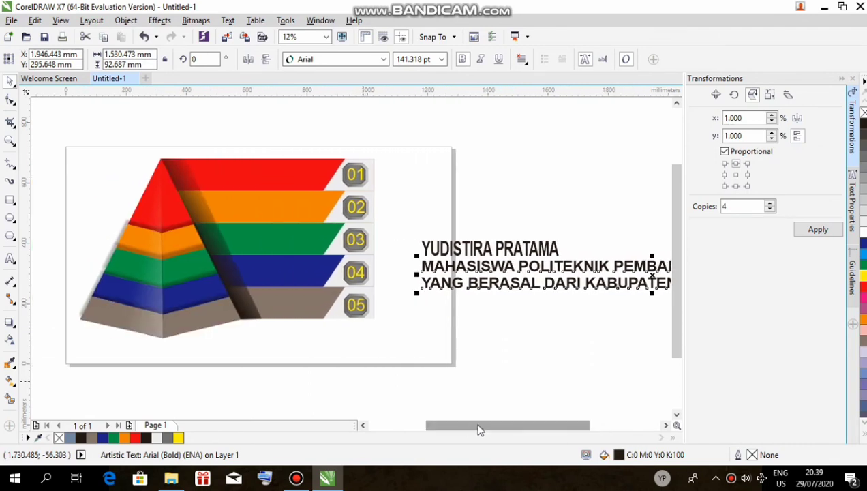
click(506, 243)
drag(507, 244, 276, 165)
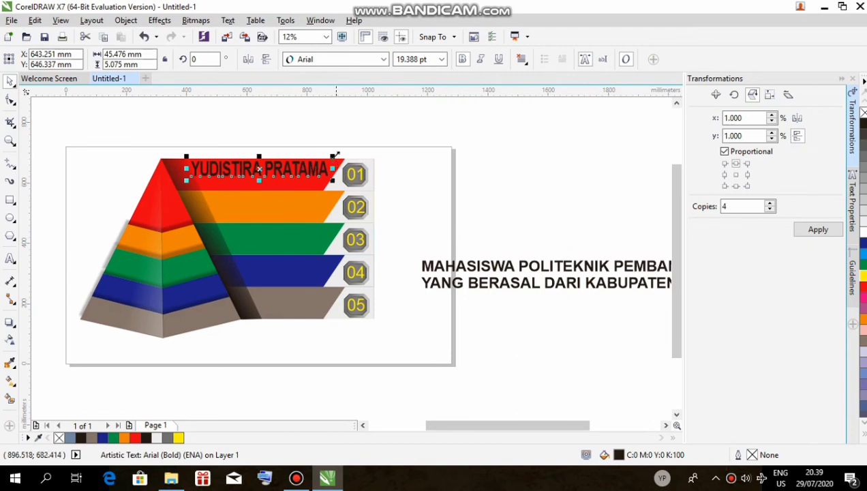